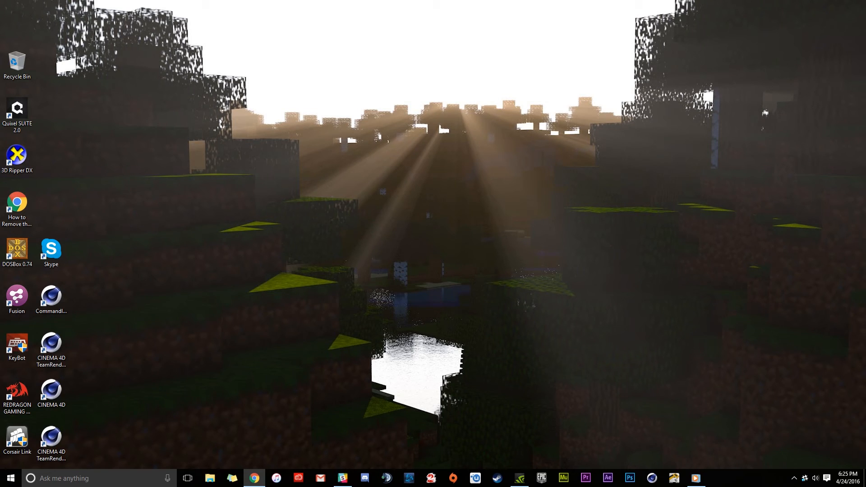
- Switch to Chrome with the Mineways site and download the Windows version
left_click_drag(0, 217, 461, 0)
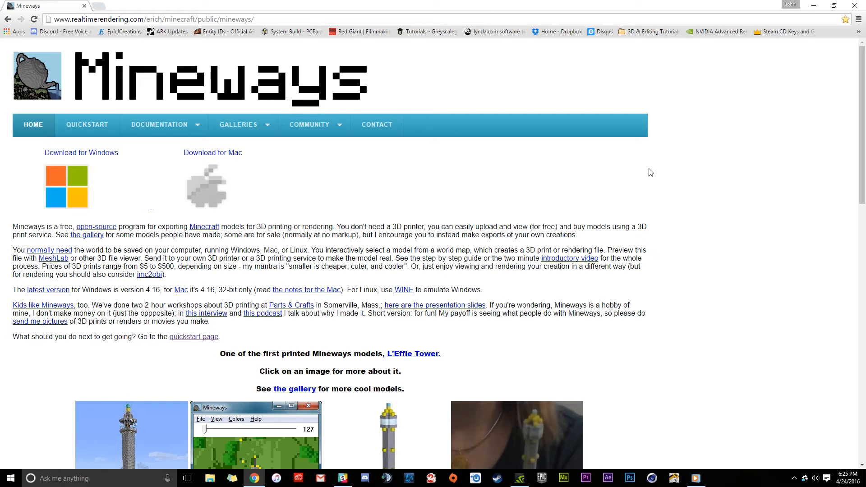
left_click(75, 156)
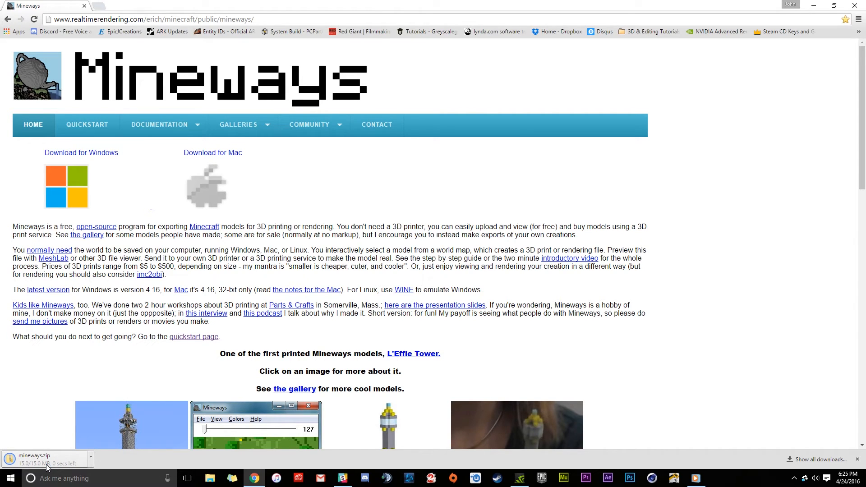
- Switch to File Explorer and extract the mineways zip archive in the Downloads folder
left_click_drag(359, 4, 0, 191)
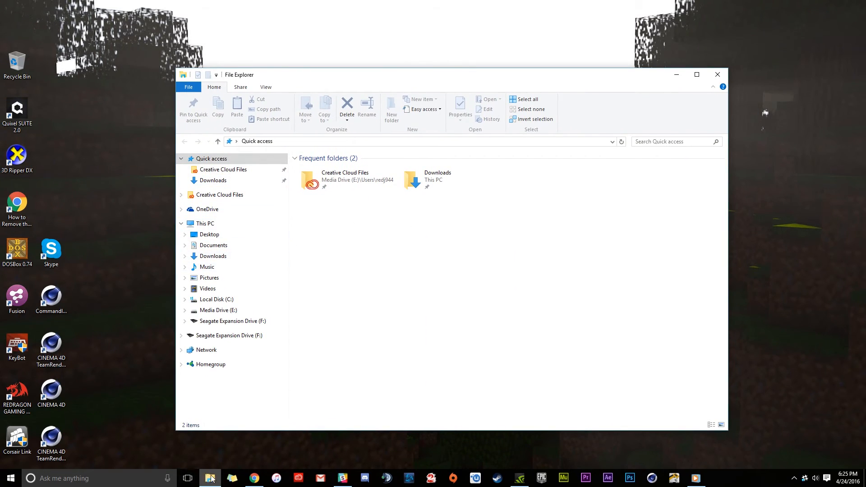
left_click(222, 257)
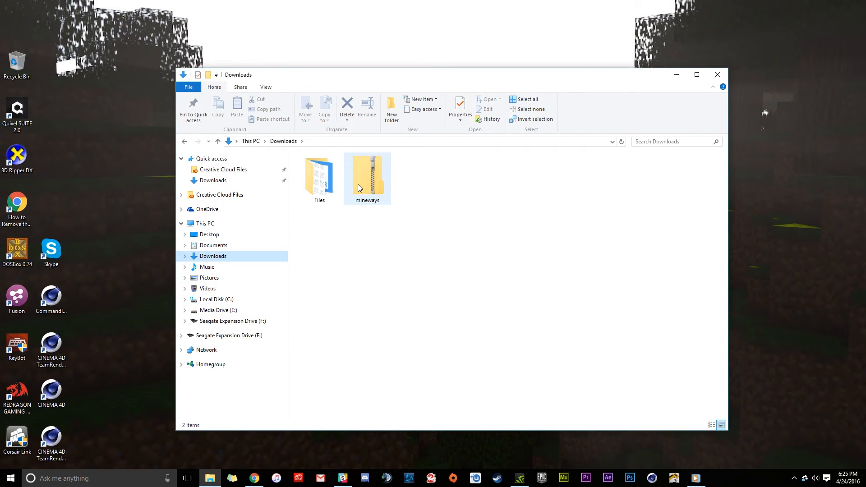
left_click(369, 181)
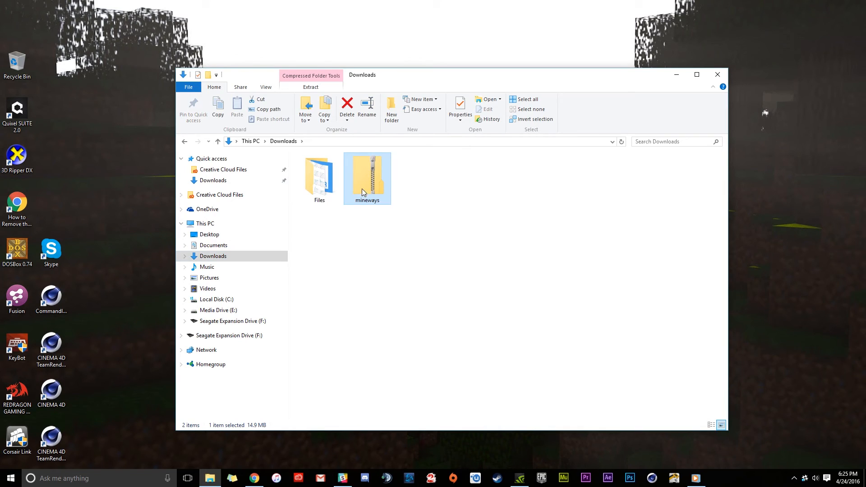
right_click(369, 181)
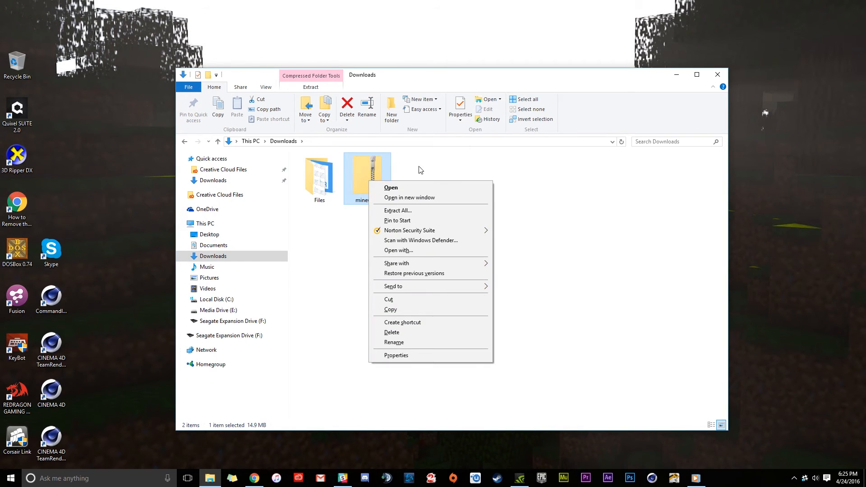
left_click(413, 211)
left_click(513, 328)
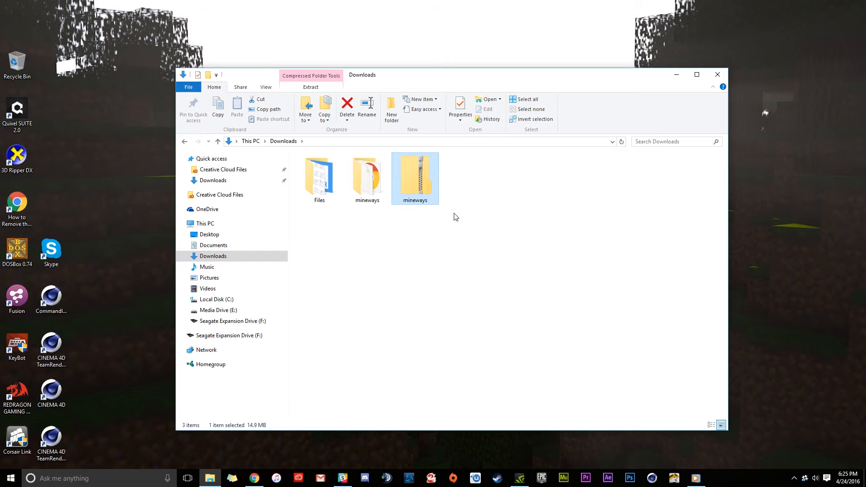
- Delete the mineways zip archive from Downloads, keeping the extracted folder
left_click(433, 256)
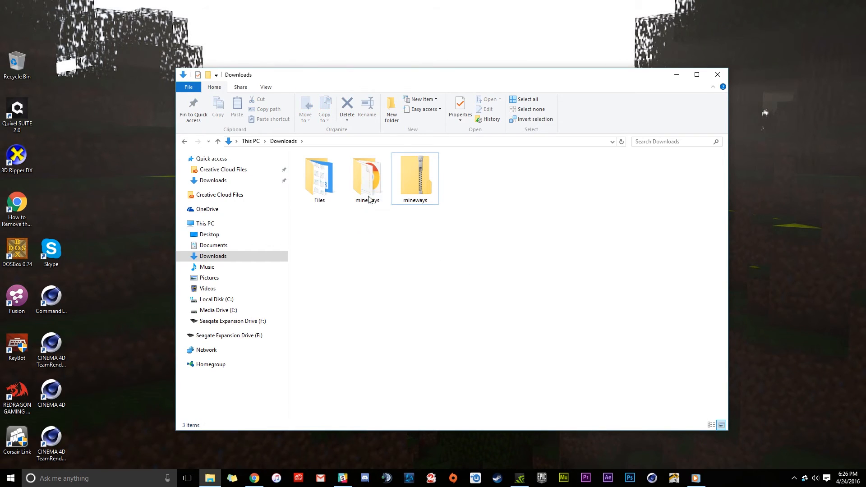
left_click(415, 188)
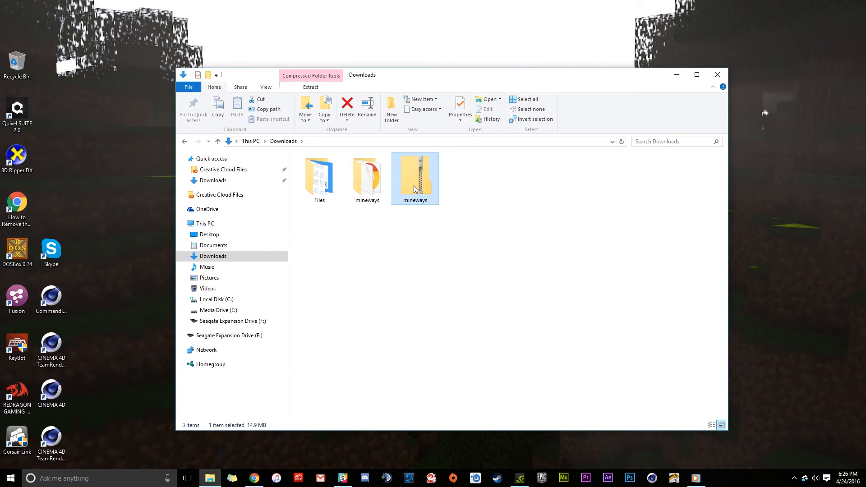
key("Delete")
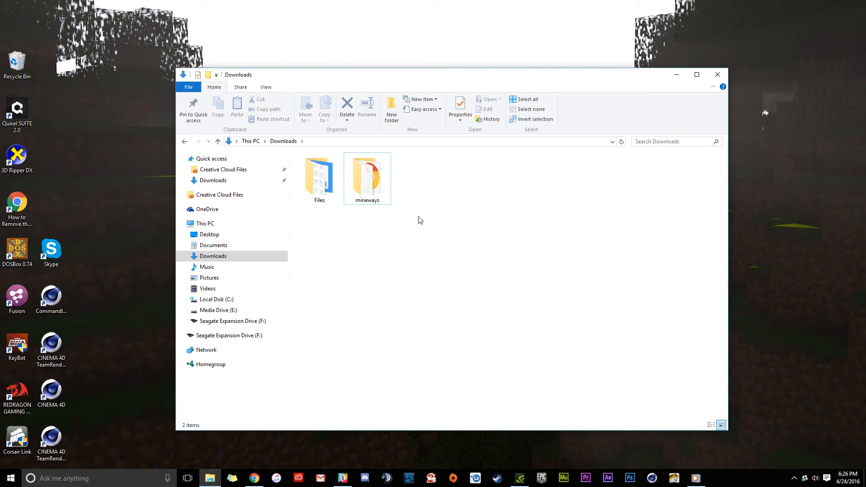
- Launch Mineways from the extracted mineways folder, allowing it to run anyway despite the SmartScreen and Norton warnings
double_click(368, 182)
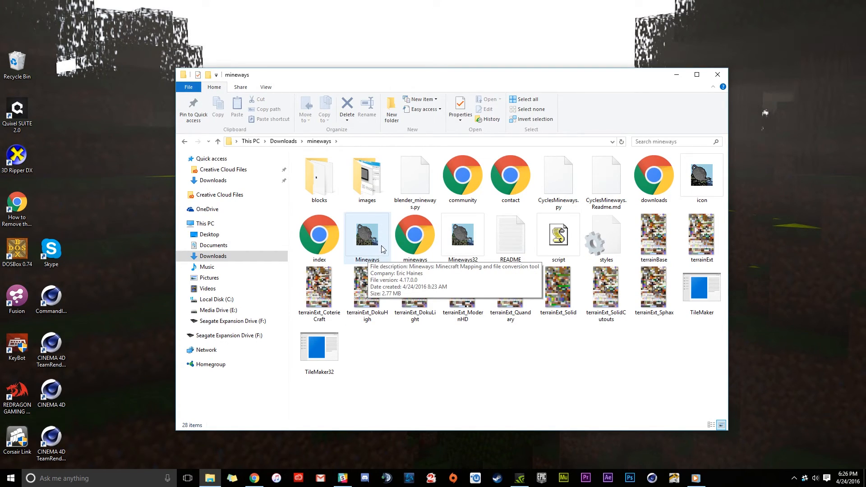
left_click(368, 236)
double_click(368, 236)
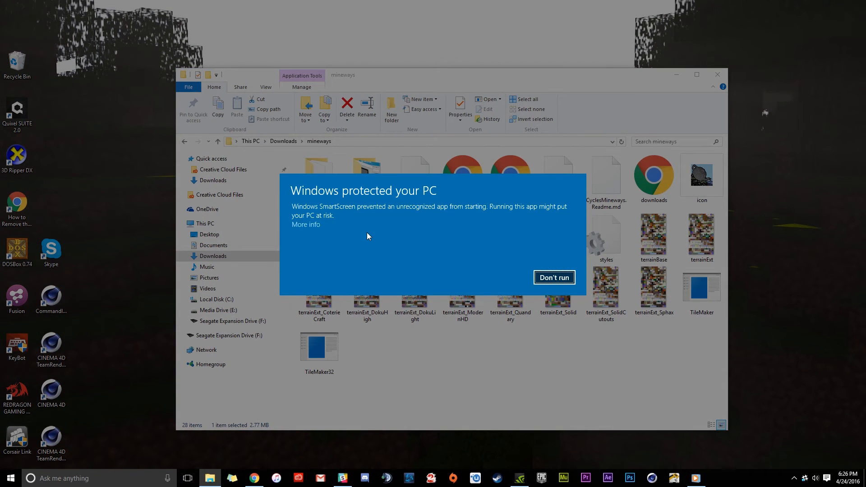
left_click(315, 225)
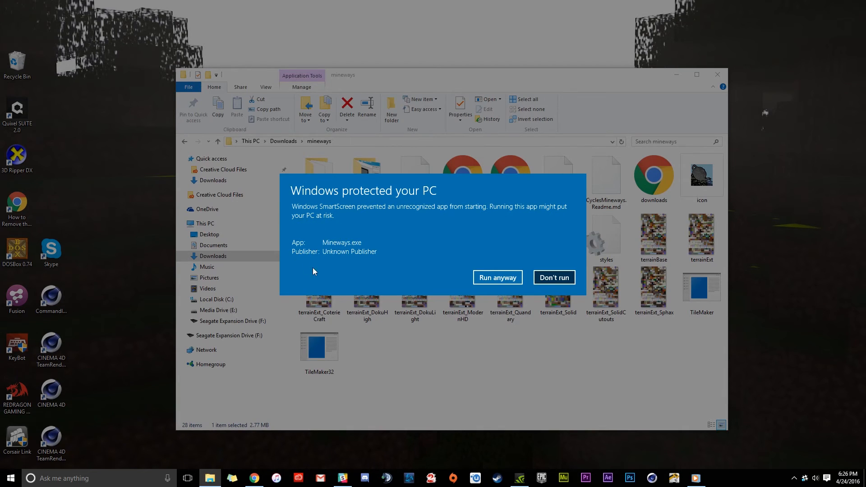
left_click(491, 278)
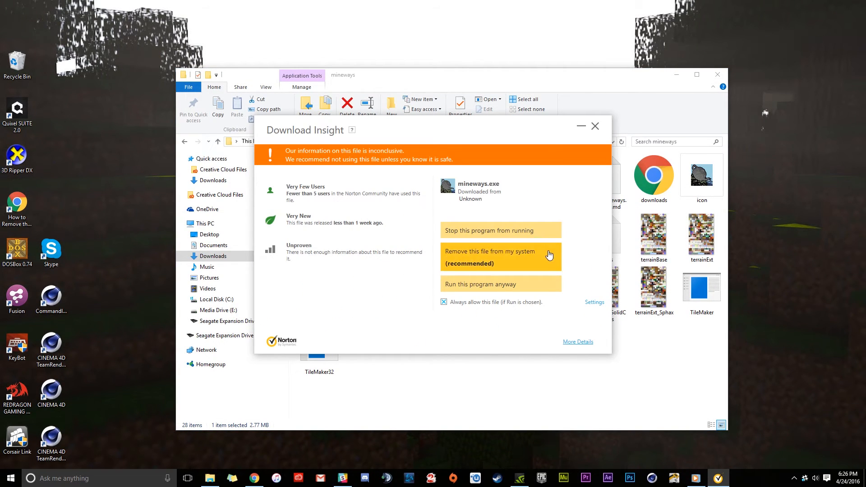
left_click(506, 284)
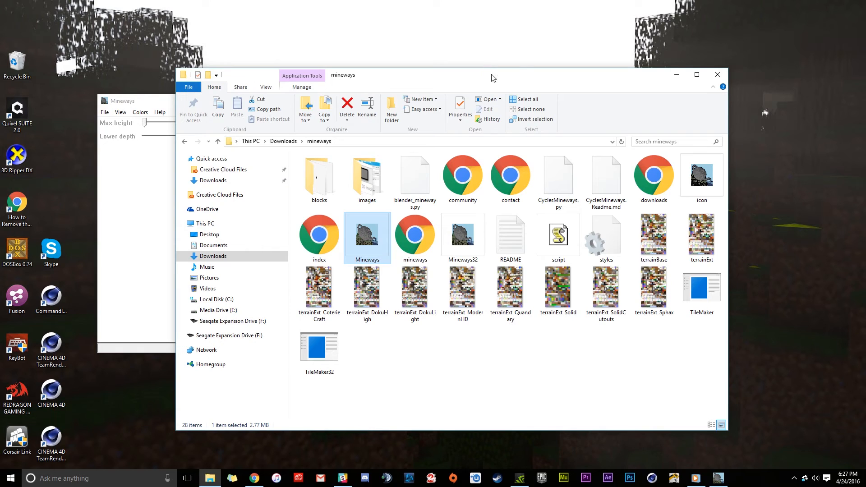
- Close the Mineways window and relaunch the program from the extracted mineways folder
left_click_drag(484, 75, 503, 97)
left_click_drag(173, 103, 206, 95)
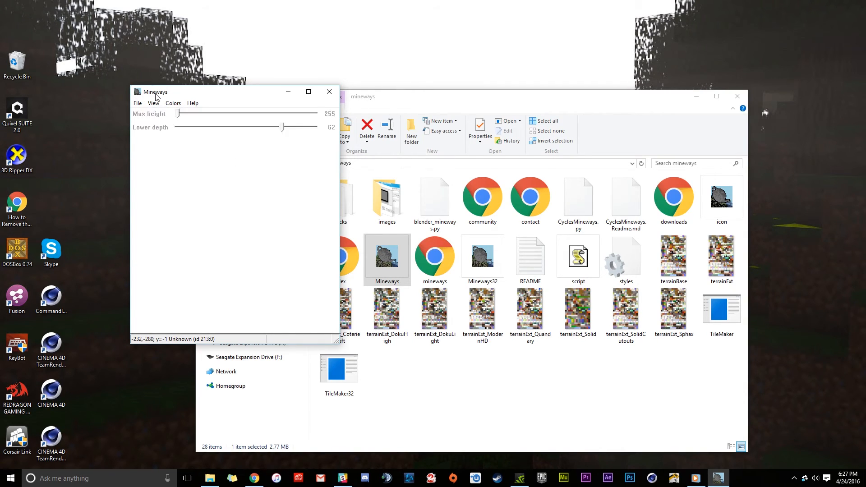
left_click(331, 93)
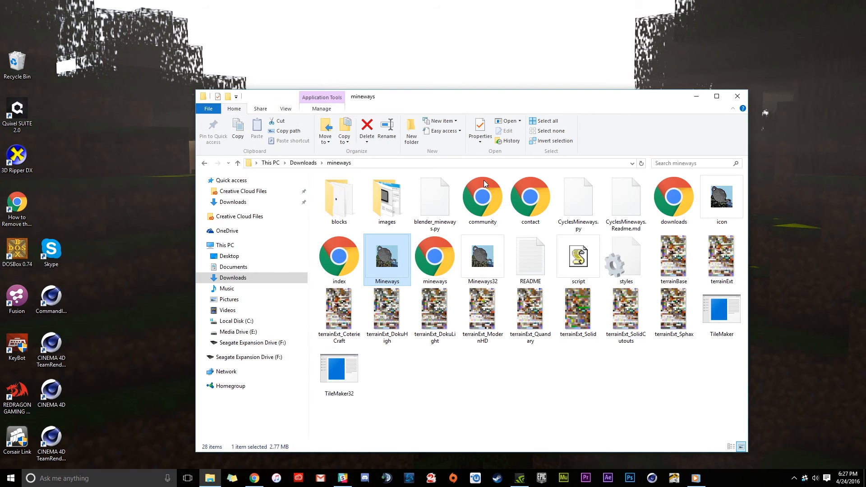
double_click(387, 257)
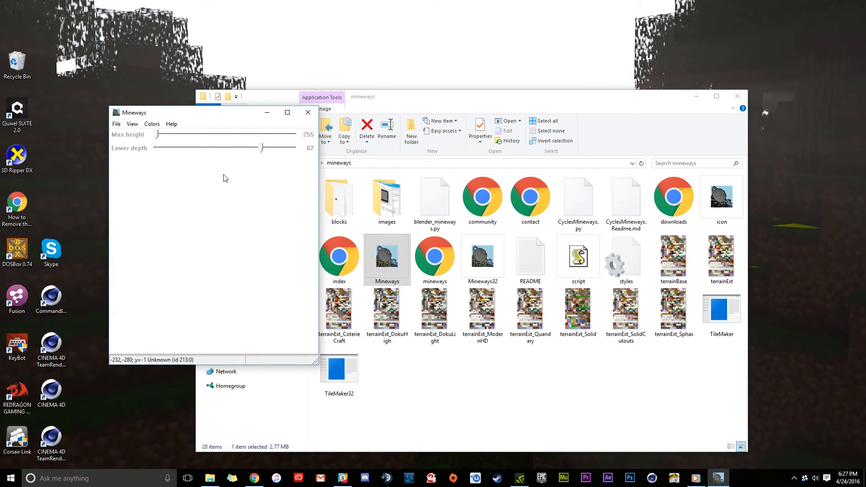
mouse_move(216, 112)
left_mouse_down()
mouse_move(225, 106)
mouse_move(210, 112)
left_mouse_up()
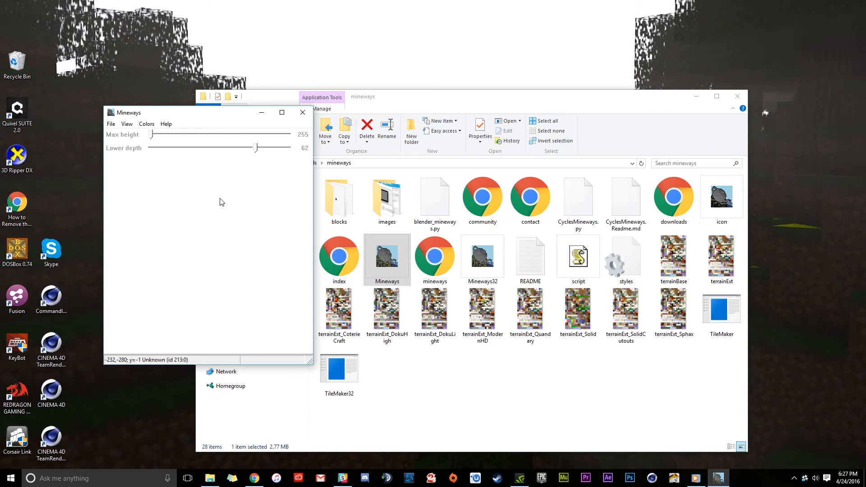
- Open the saved world "First world on the BlackPirl" in Mineways
left_click(111, 124)
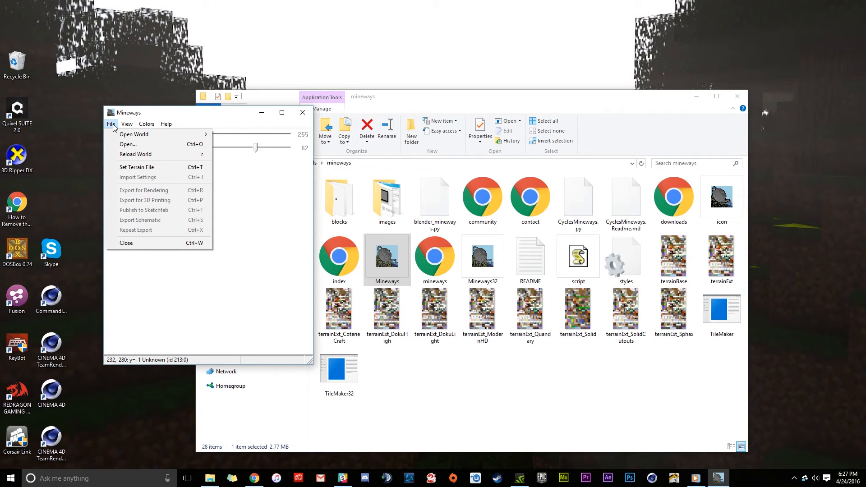
mouse_move(157, 128)
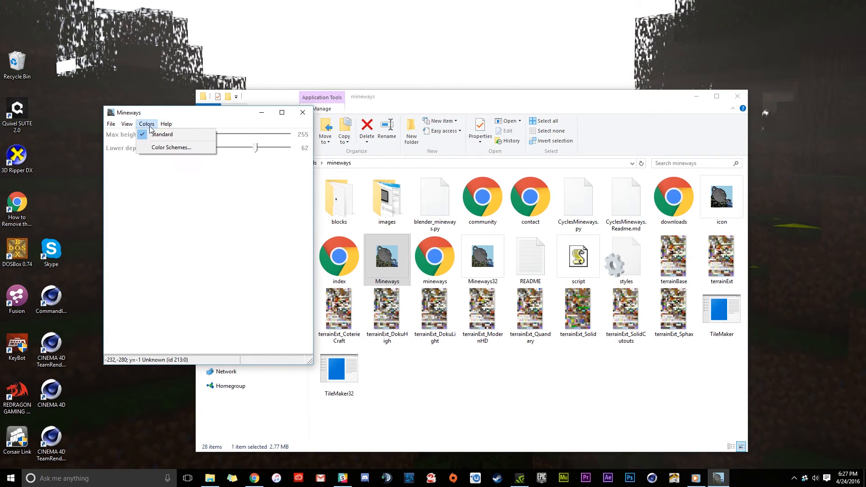
mouse_move(113, 135)
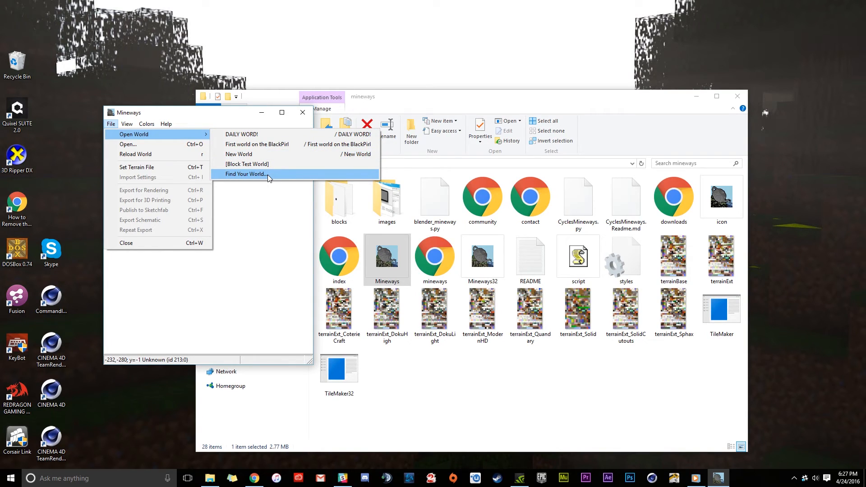
left_click(283, 147)
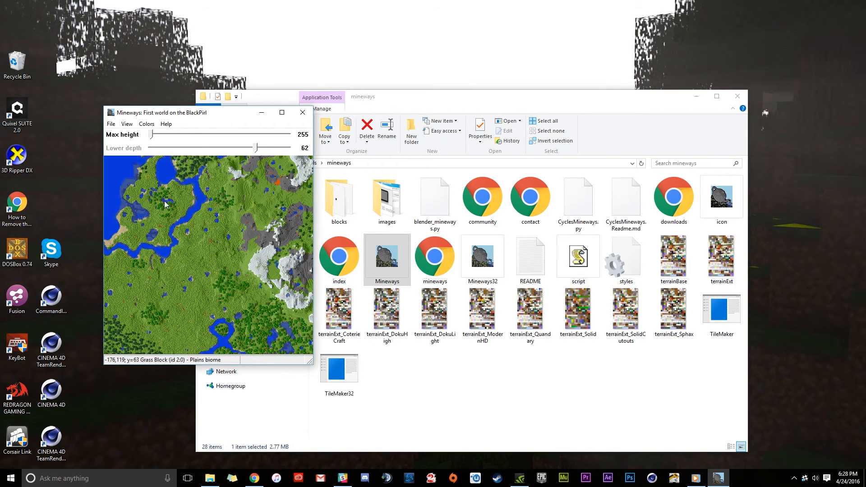
- Arrange the File Explorer and Mineways windows side by side so they do not overlap
left_click_drag(405, 100, 587, 86)
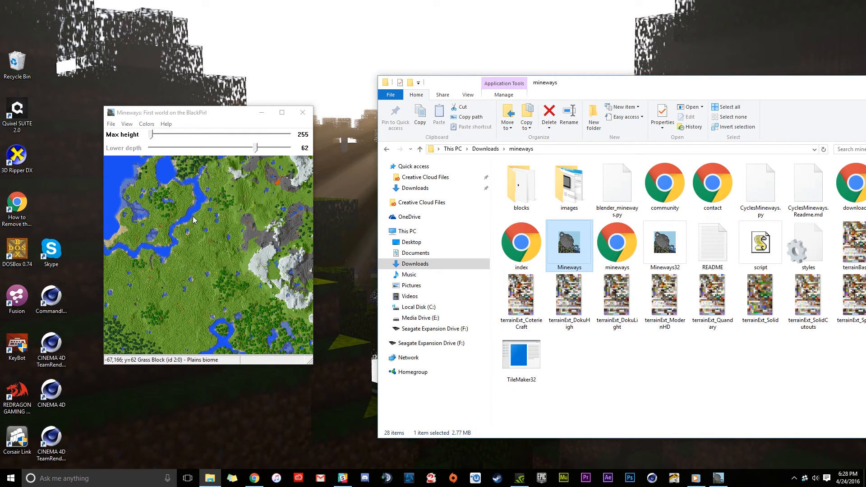
left_click_drag(226, 117, 251, 122)
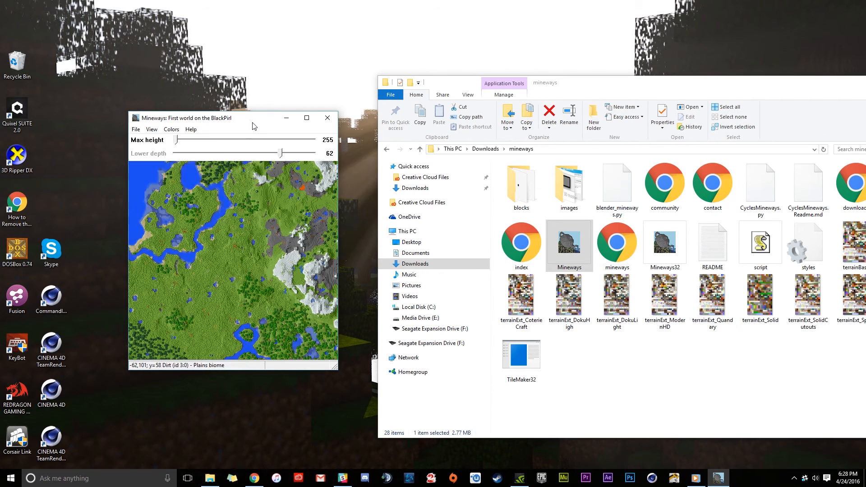
left_click_drag(249, 121, 256, 120)
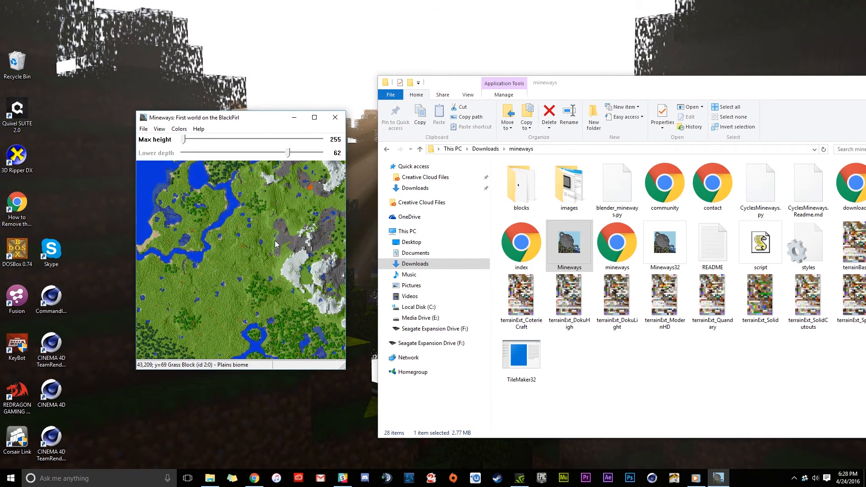
left_click(365, 236)
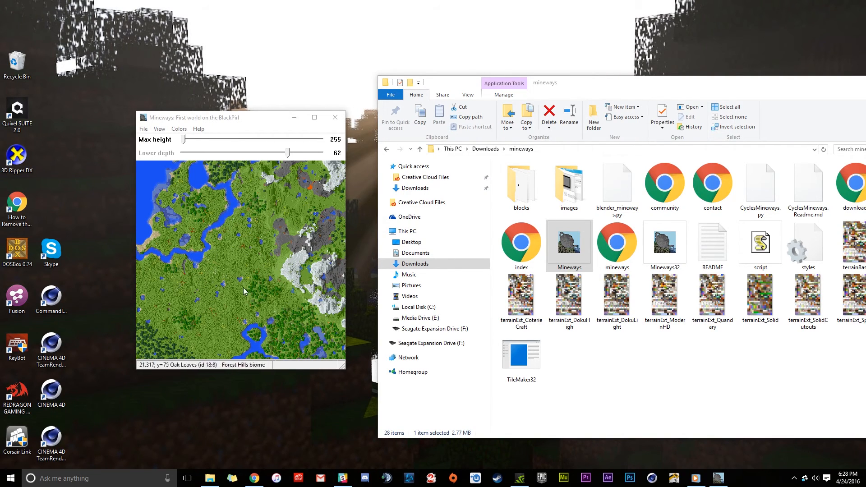
- Examine the world map's terrain up close and out to the edge of the generated area near the northern forest
left_click_drag(282, 262, 192, 270)
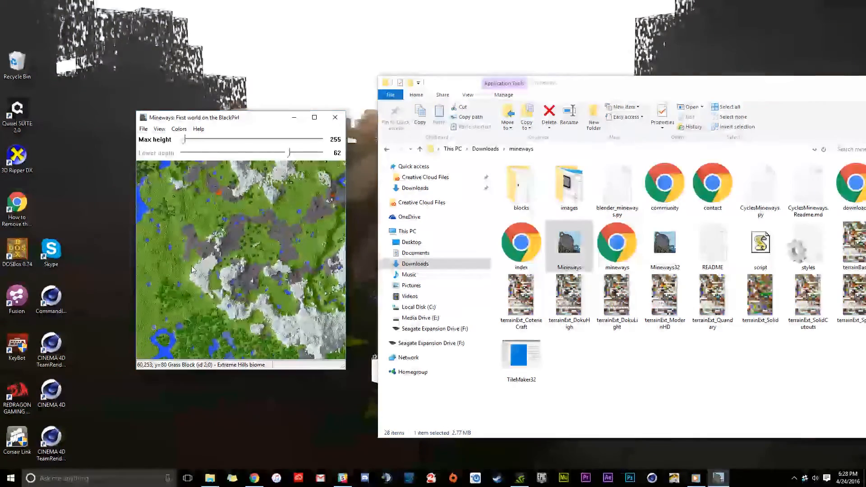
left_click_drag(272, 226, 300, 270)
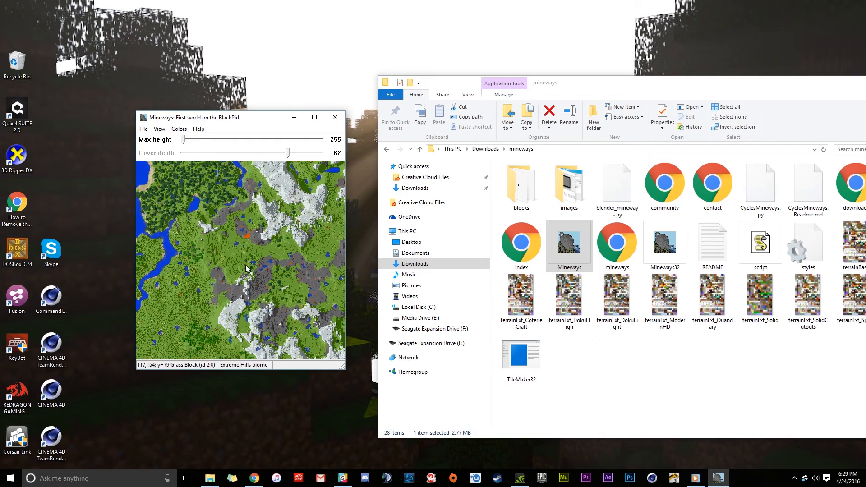
scroll(246, 269, "up", 8)
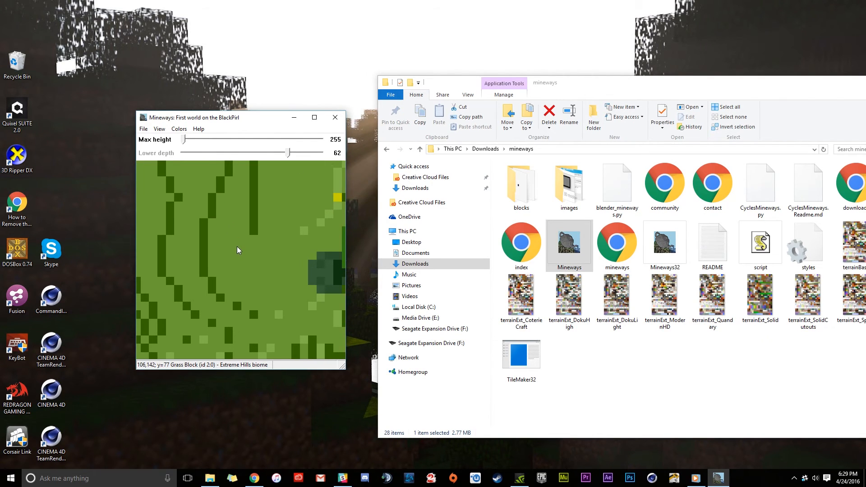
scroll(235, 246, "up", 4)
scroll(216, 254, "down", 4)
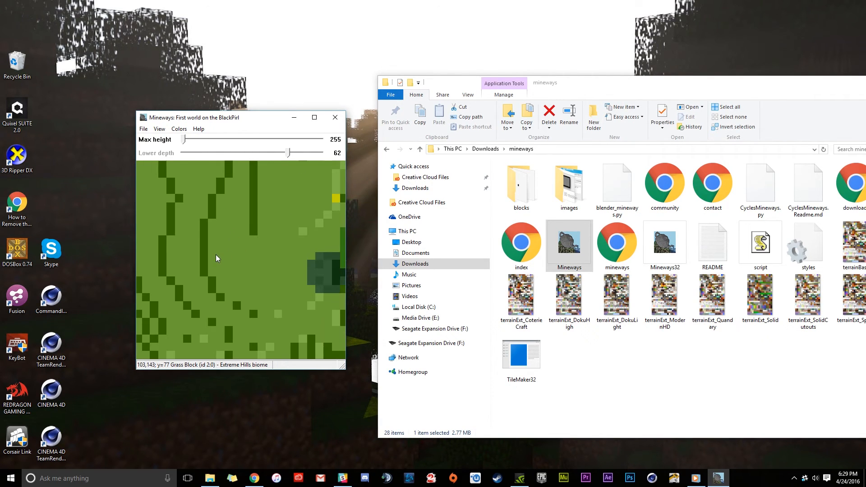
scroll(216, 254, "down", 8)
left_click_drag(246, 247, 348, 411)
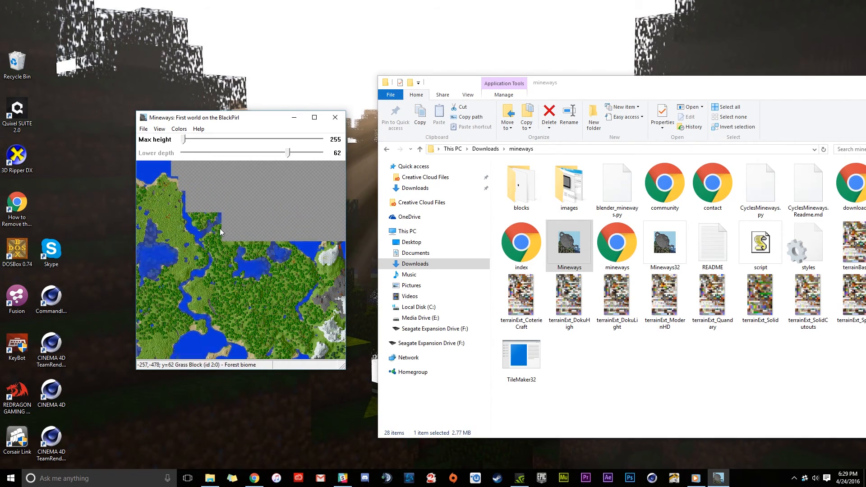
left_click_drag(225, 246, 245, 236)
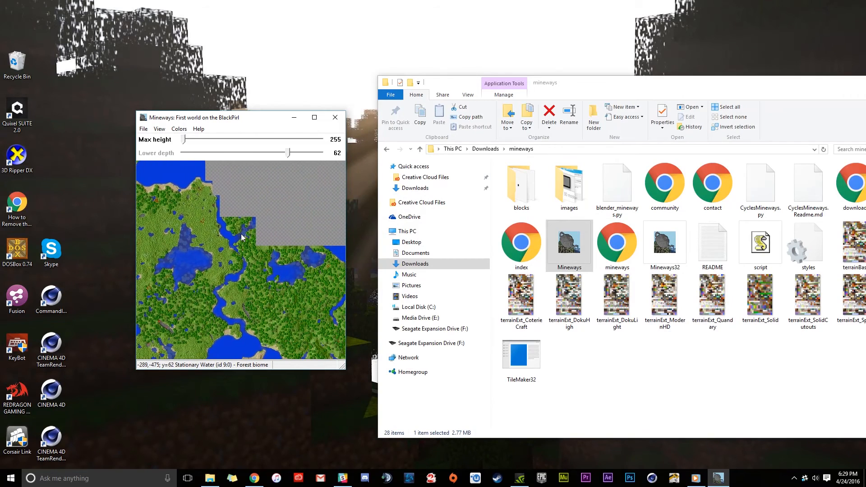
left_click_drag(283, 299, 235, 260)
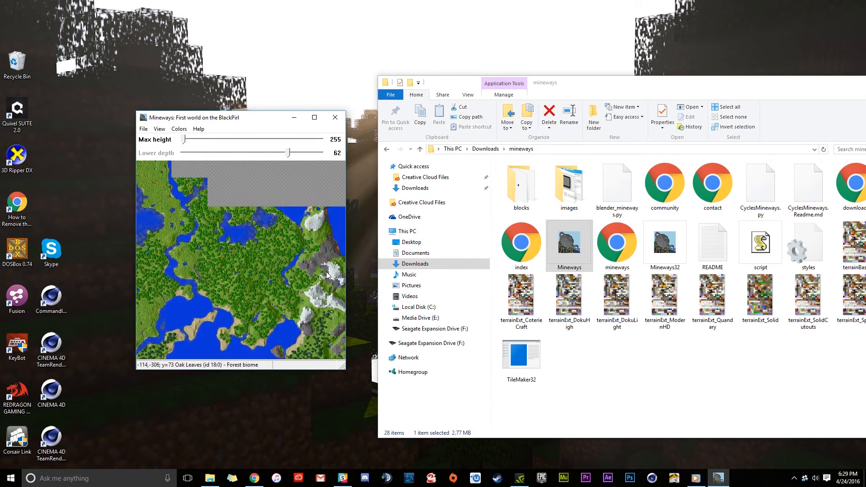
left_click(371, 211)
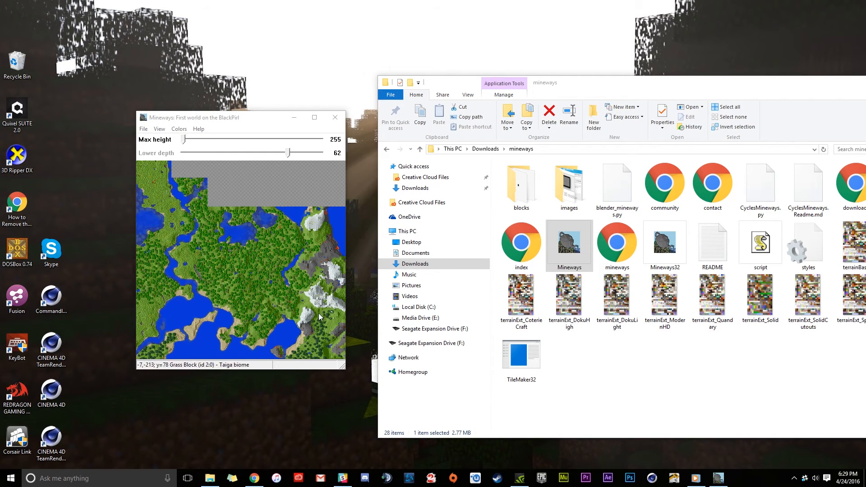
- Examine the world map around the northern edge, the snowy mountains and the forested coastline for a suitable export area
left_click_drag(311, 324, 194, 328)
left_click_drag(250, 211, 224, 290)
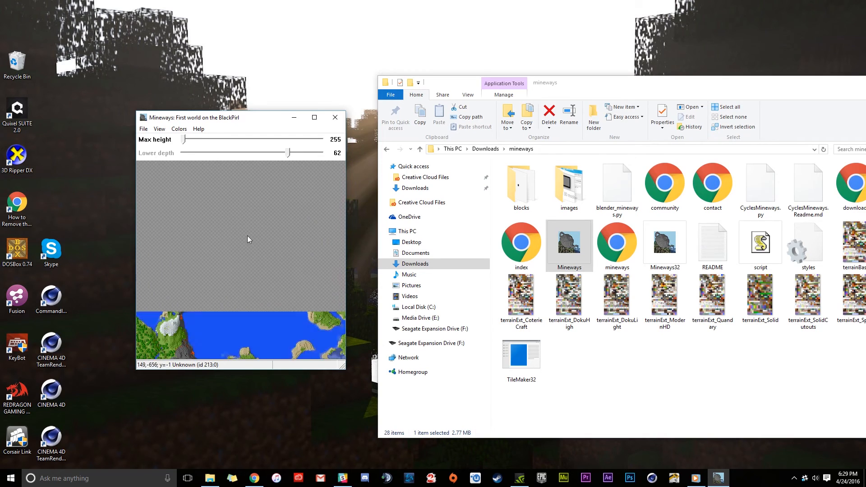
left_click_drag(251, 325, 239, 221)
left_click_drag(248, 320, 255, 208)
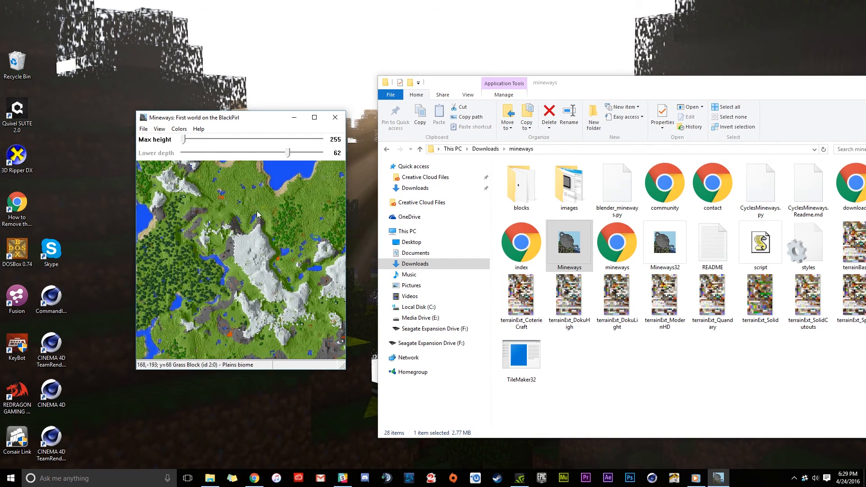
left_click(353, 250)
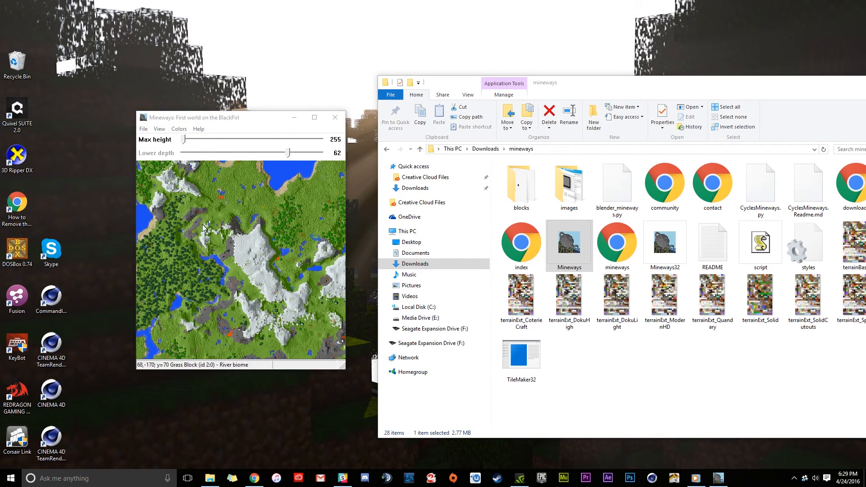
left_click_drag(210, 279, 213, 258)
left_click_drag(177, 218, 256, 281)
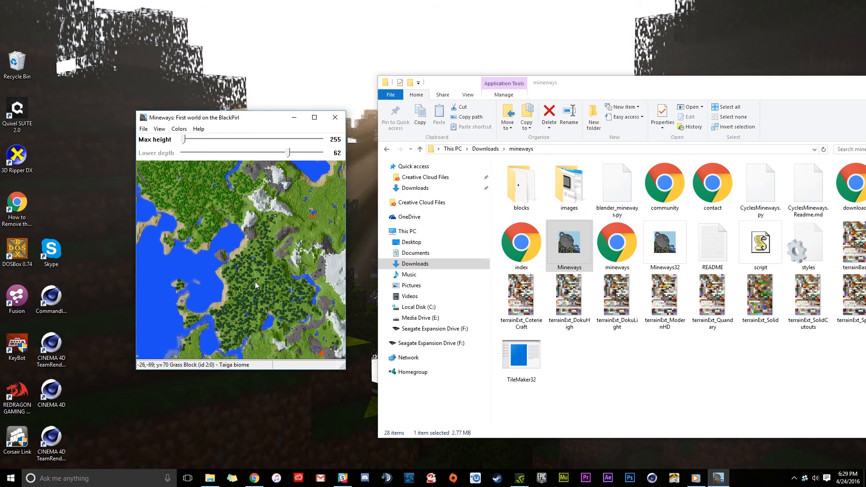
left_click_drag(234, 227, 246, 257)
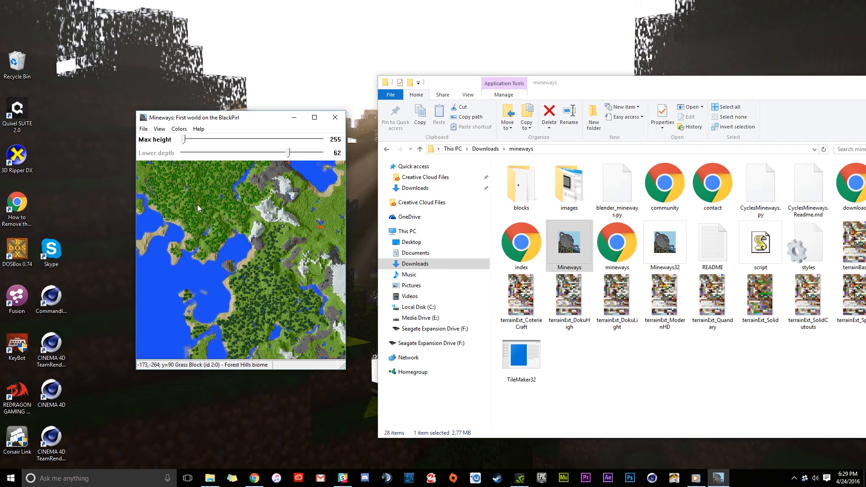
- Select a rectangular area covering the bay, surrounding forest and snowy hills, and accept a lower depth of 59 to include all visible blocks
right_click_drag(191, 202, 279, 283)
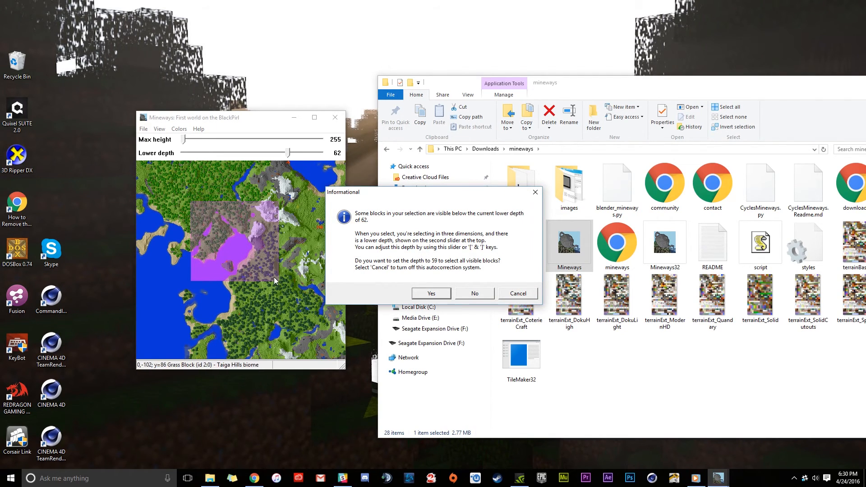
left_click_drag(277, 280, 278, 267)
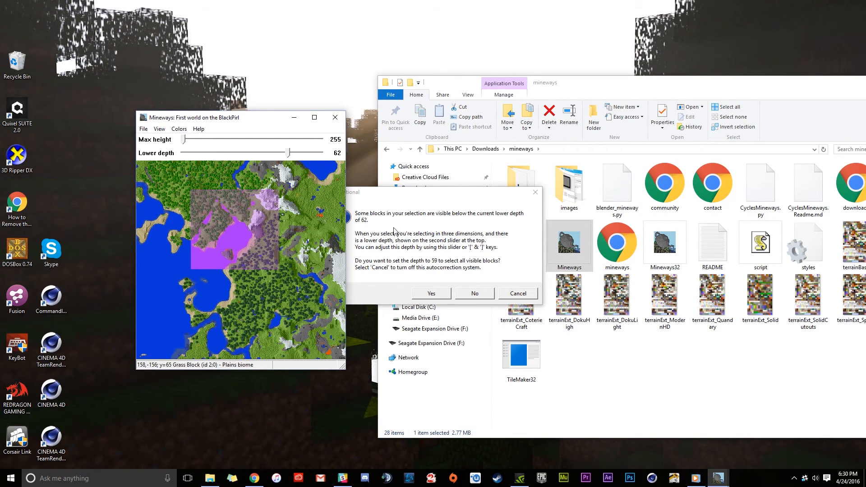
left_click_drag(428, 193, 422, 198)
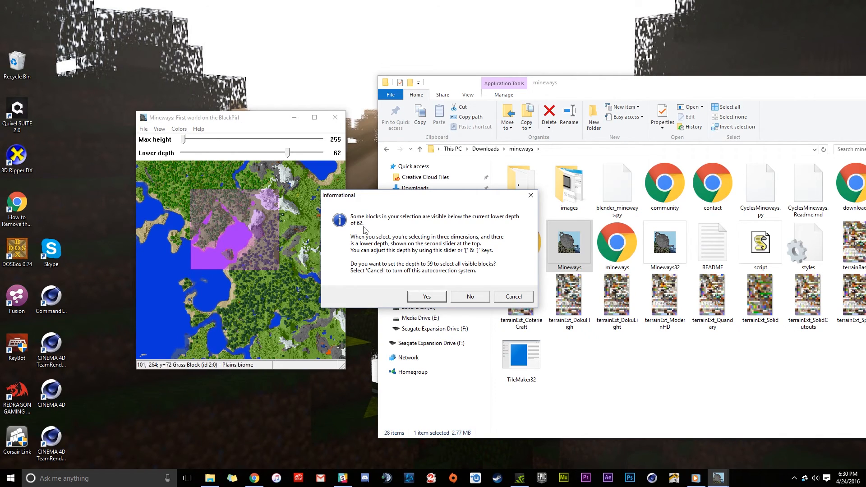
left_click(426, 297)
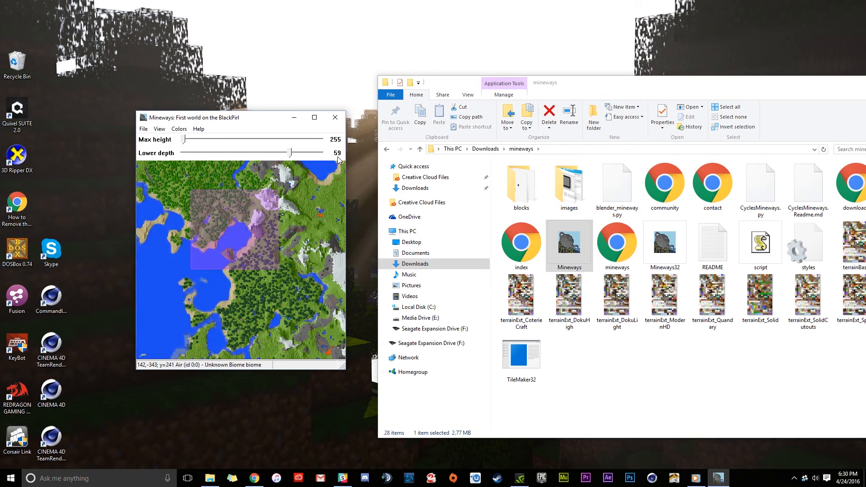
left_click(361, 220)
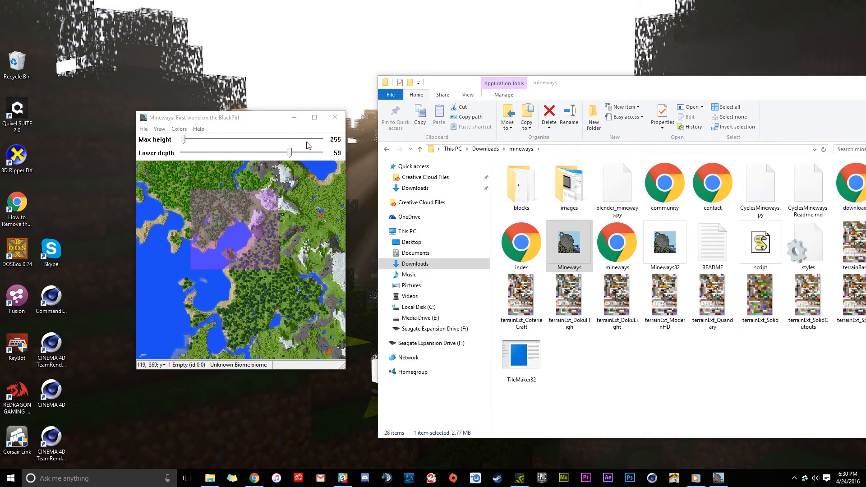
- Set the selection's lower depth to 56 and keep the maximum height at 255
mouse_move(185, 141)
left_mouse_down()
mouse_move(318, 143)
mouse_move(181, 141)
left_mouse_up()
left_click_drag(289, 154, 326, 167)
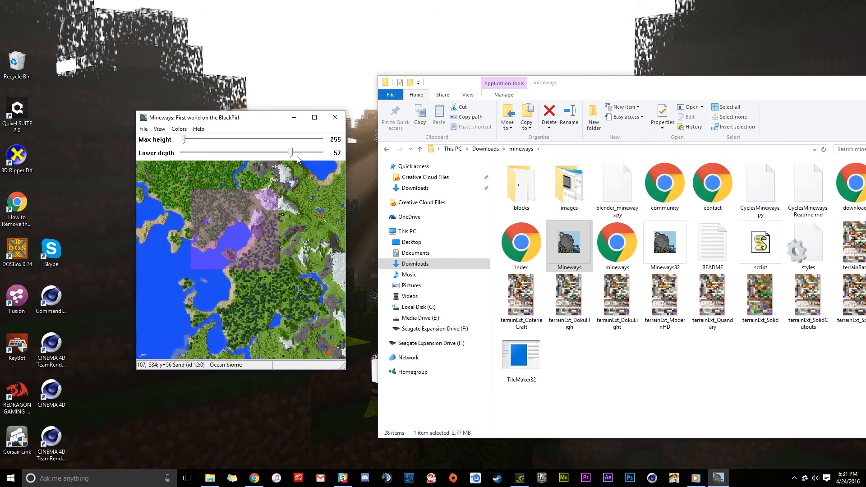
left_click(360, 171)
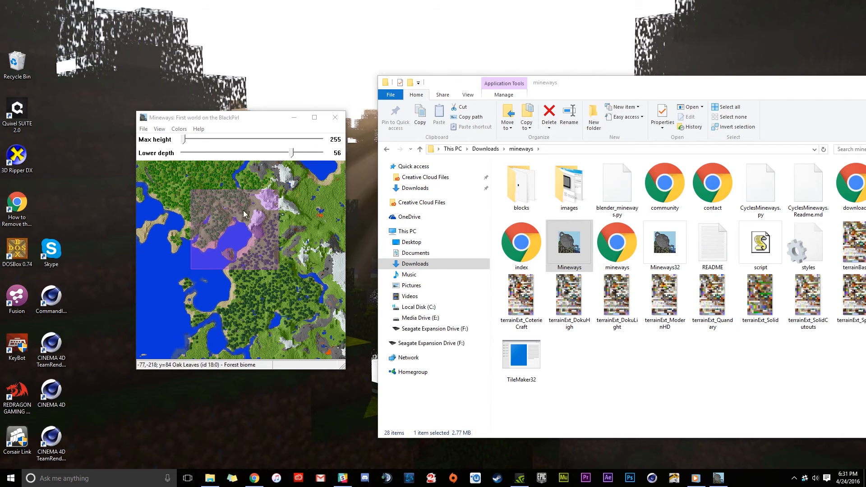
- Reposition the Mineways window and bring the whole mineways folder window into view in front of it
left_click_drag(261, 126, 285, 136)
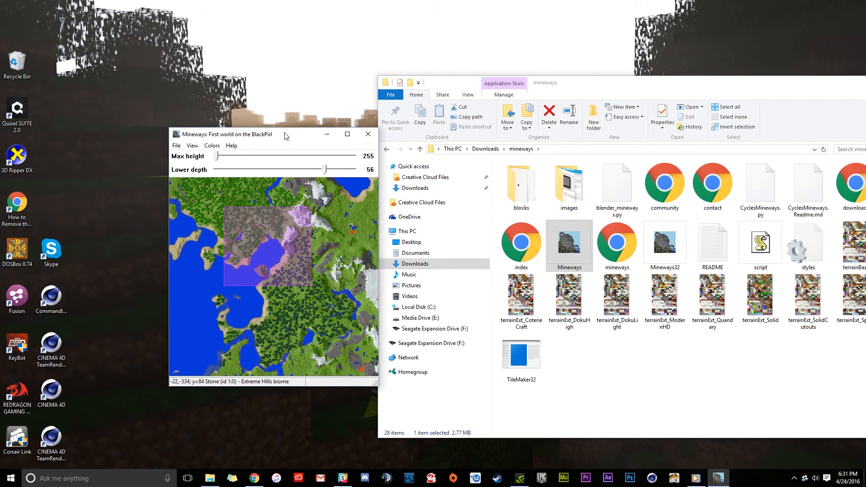
left_click(291, 110)
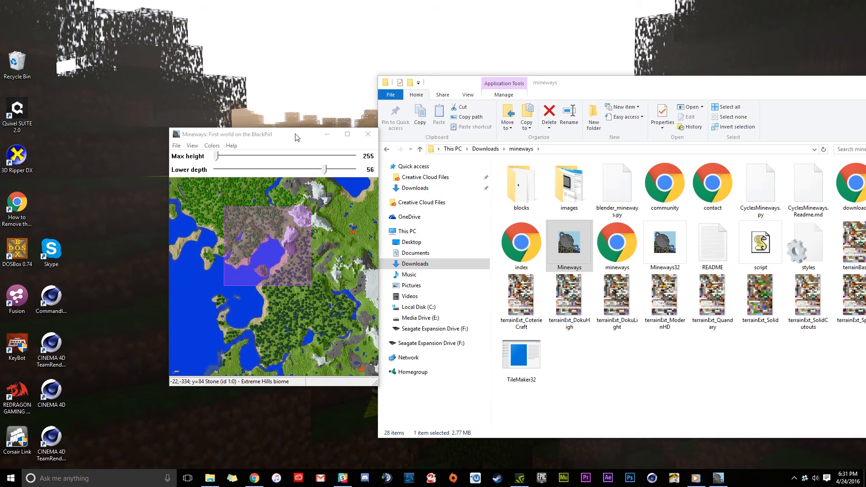
left_click(176, 147)
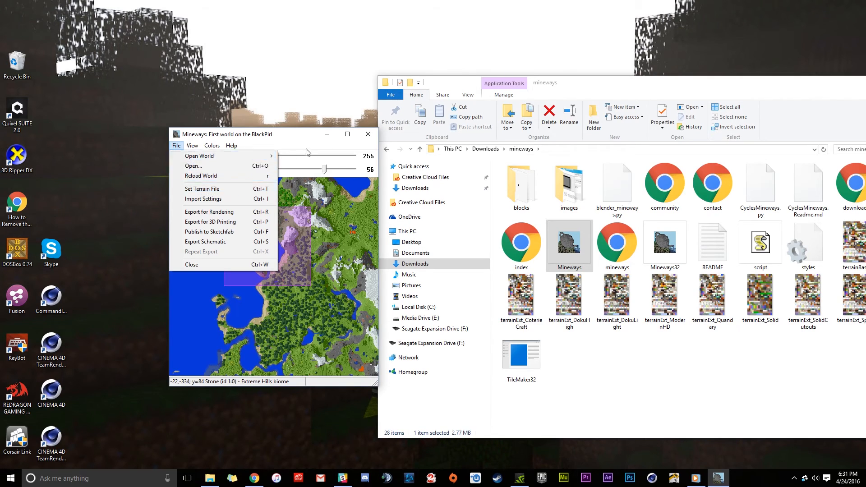
left_click_drag(746, 90, 563, 92)
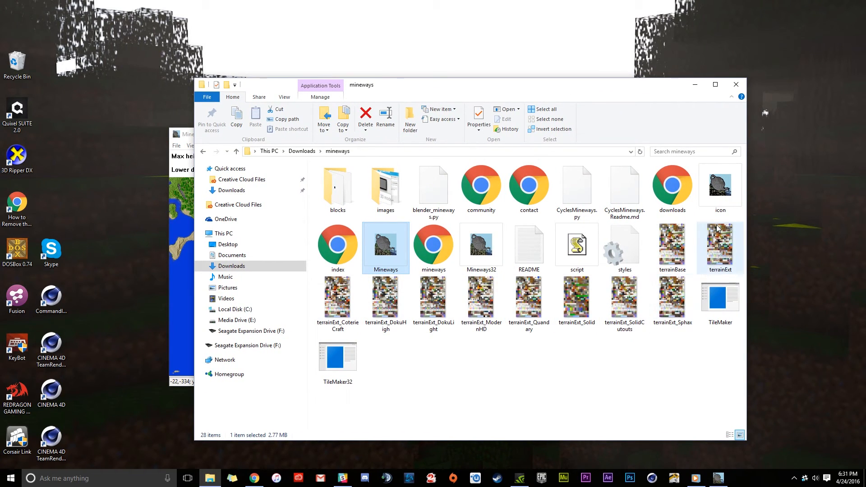
- Open terrainBase from the mineways folder in the photo viewer and compare it with the terrainExt, CoterieCraft, DokuHigh and DokuLight textures
double_click(672, 243)
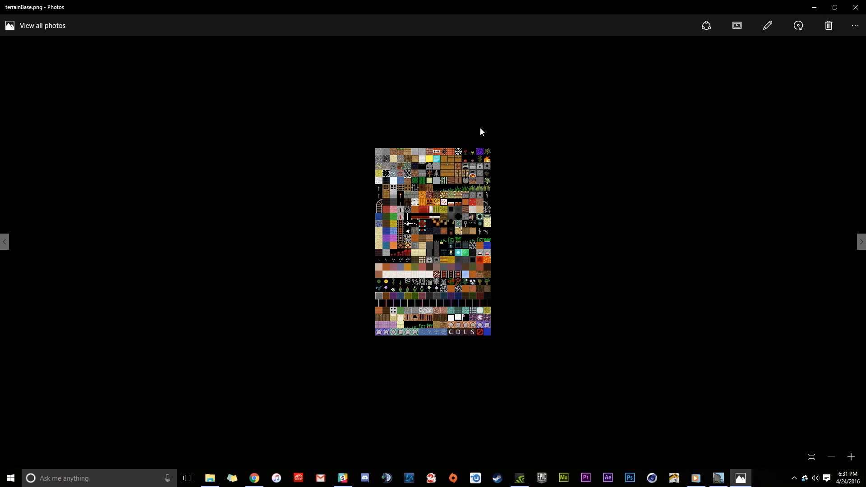
key("Left")
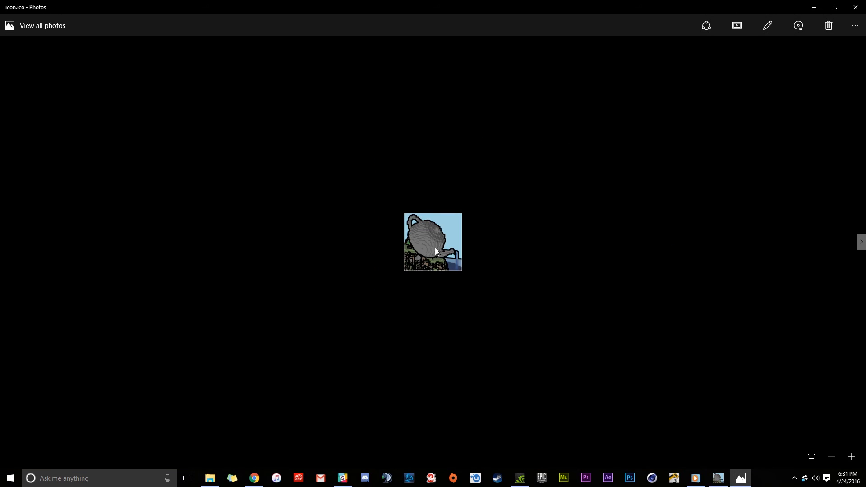
key("Right")
left_click(862, 245)
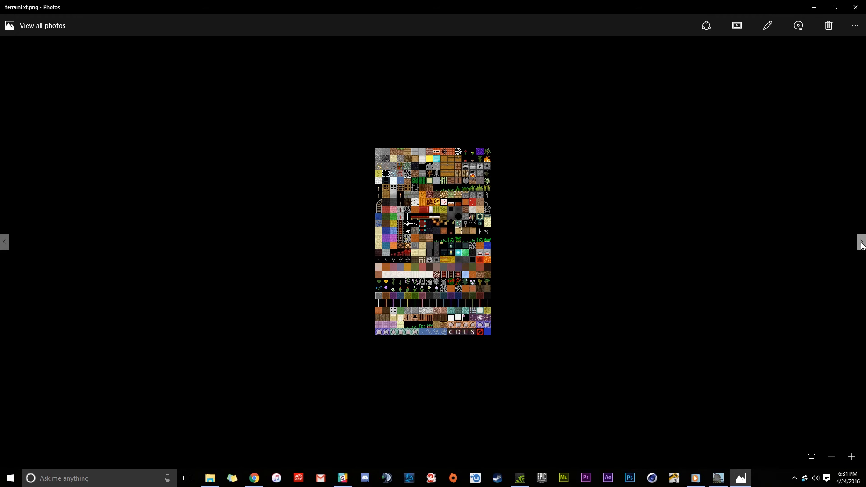
left_click(862, 245)
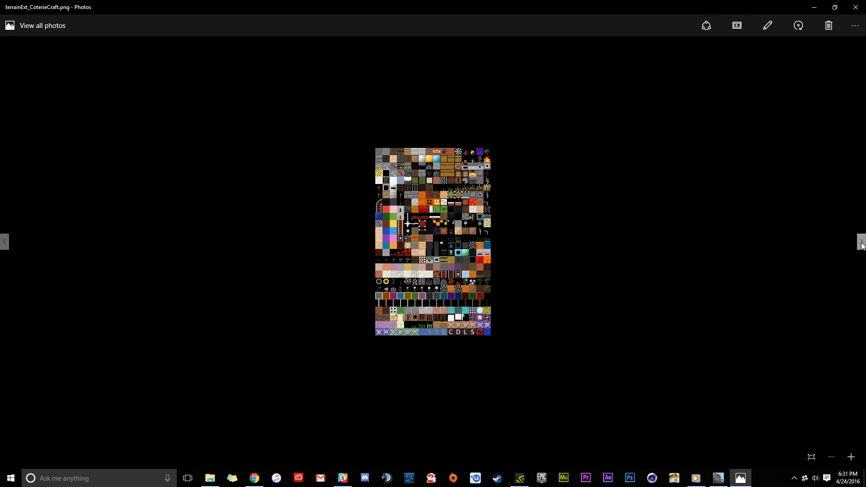
left_click(862, 245)
left_click(862, 245)
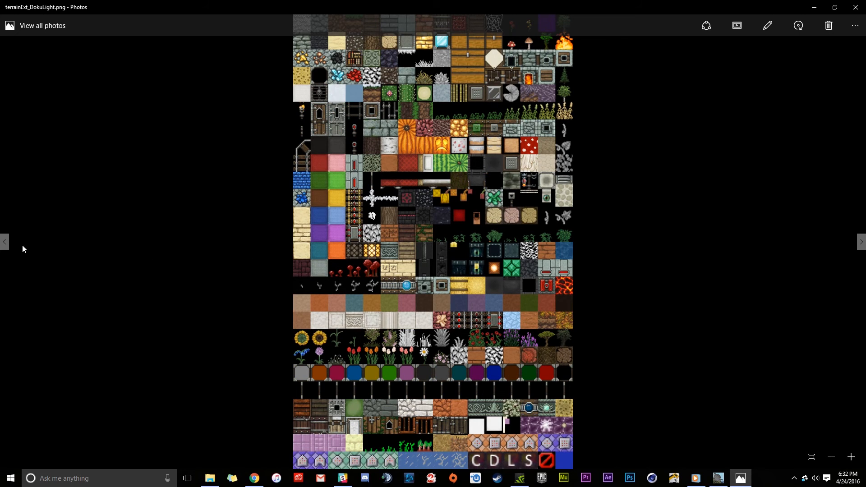
left_click(5, 242)
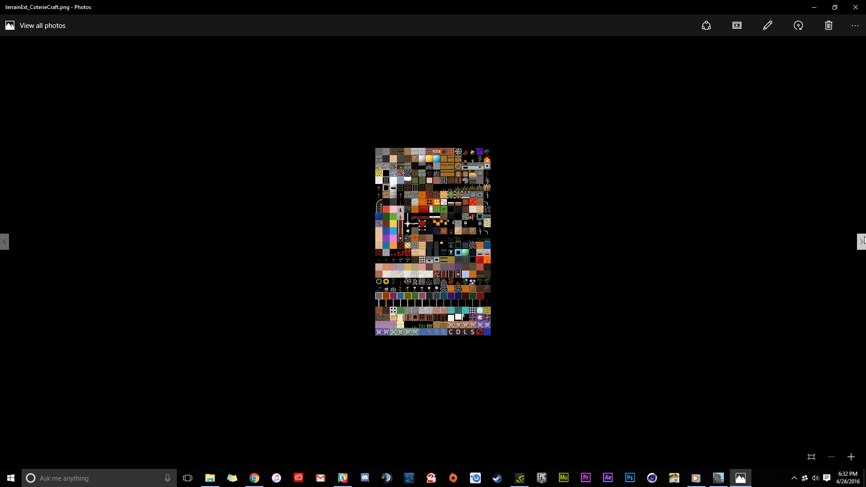
left_click(861, 239)
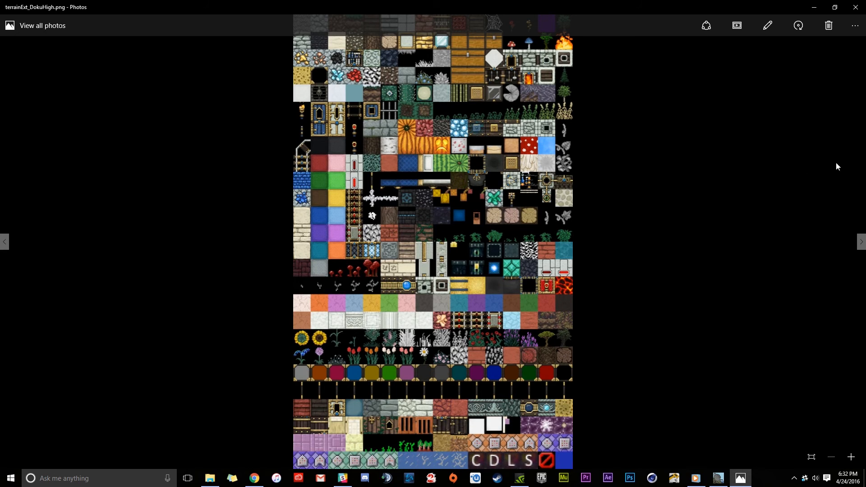
- View the remaining terrain textures from ModernHD through Solid and SolidCutouts to Sphax, and close the photo viewer
left_click(862, 242)
left_click(862, 242)
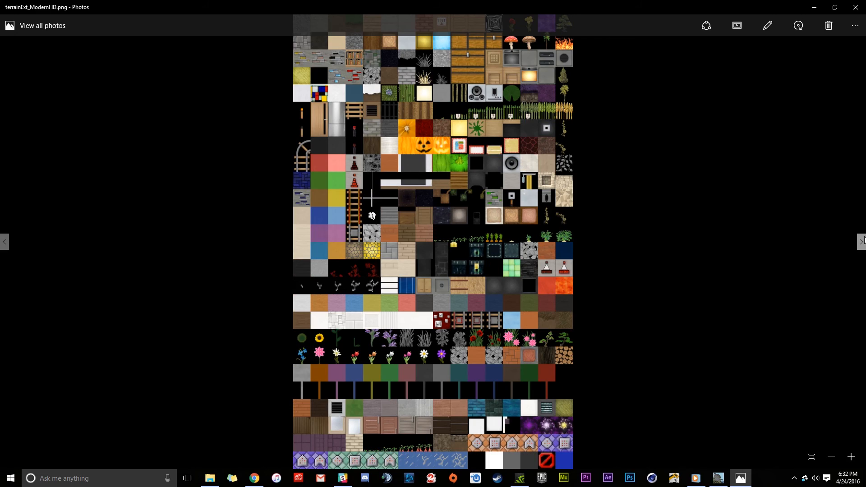
left_click(862, 242)
left_click(861, 241)
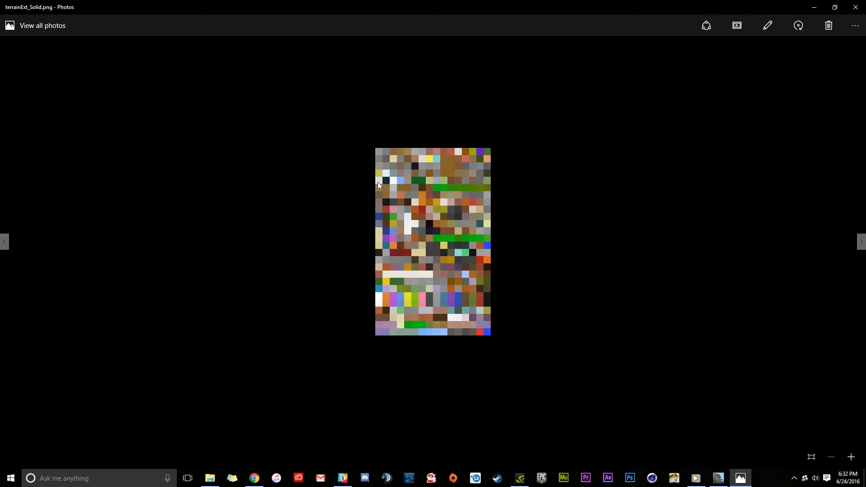
left_click(860, 243)
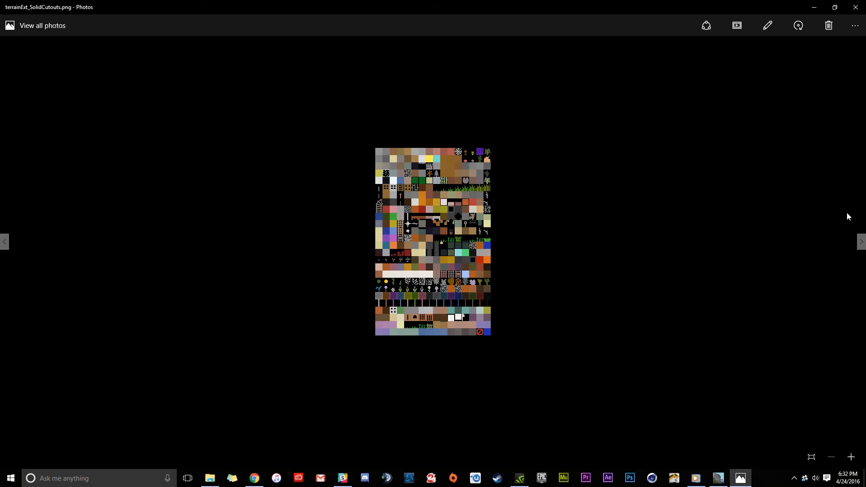
left_click(861, 242)
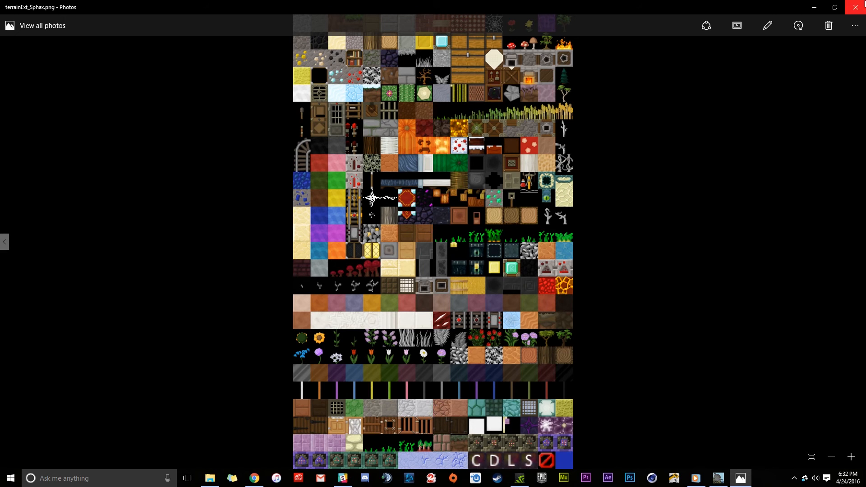
left_click(856, 7)
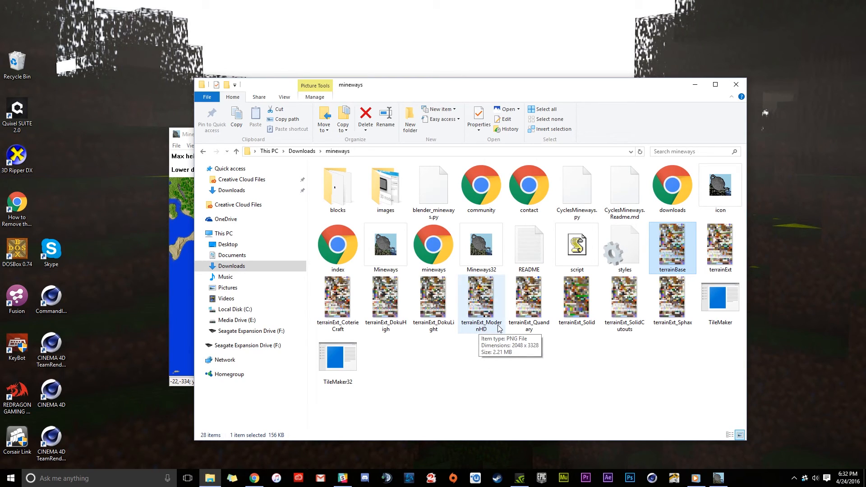
- View the terrainExt_ModernHD image, compare it with terrainExt_DokuLight, and close the photo viewer
double_click(482, 306)
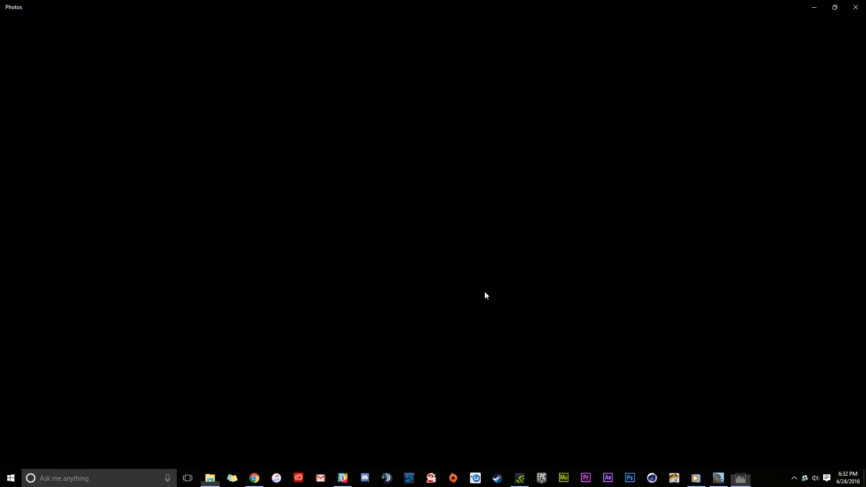
key("Left")
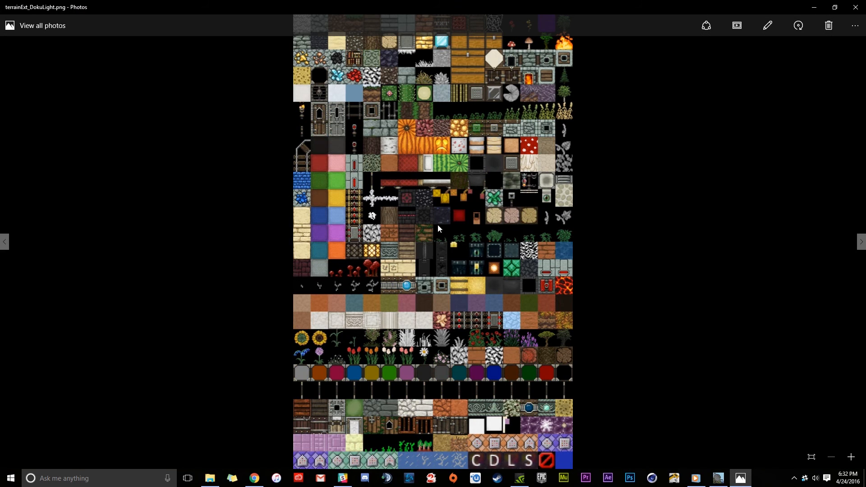
key("Right")
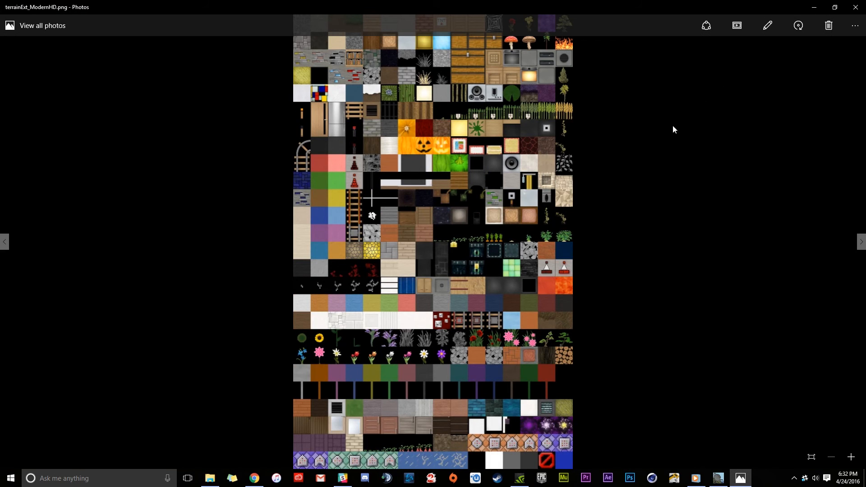
left_click(856, 7)
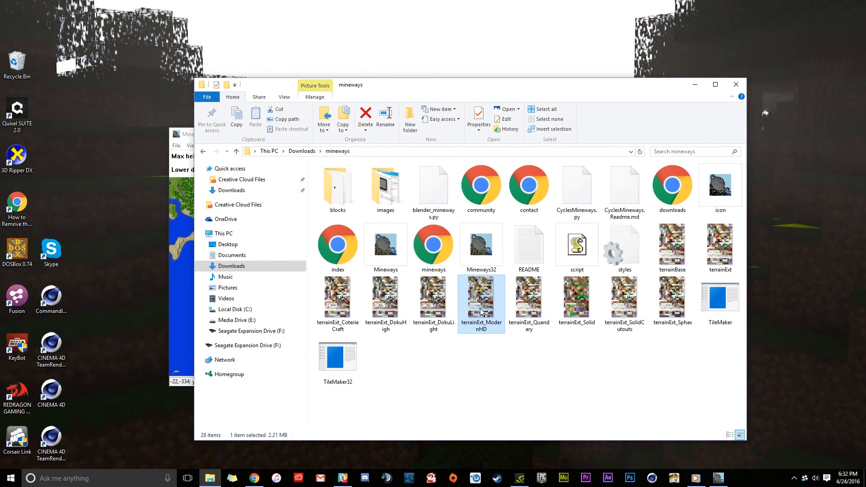
- Move the folder window clear of Mineways and set terrainExt_ModernHD as the terrain file
left_click_drag(613, 89, 720, 88)
left_click(287, 145)
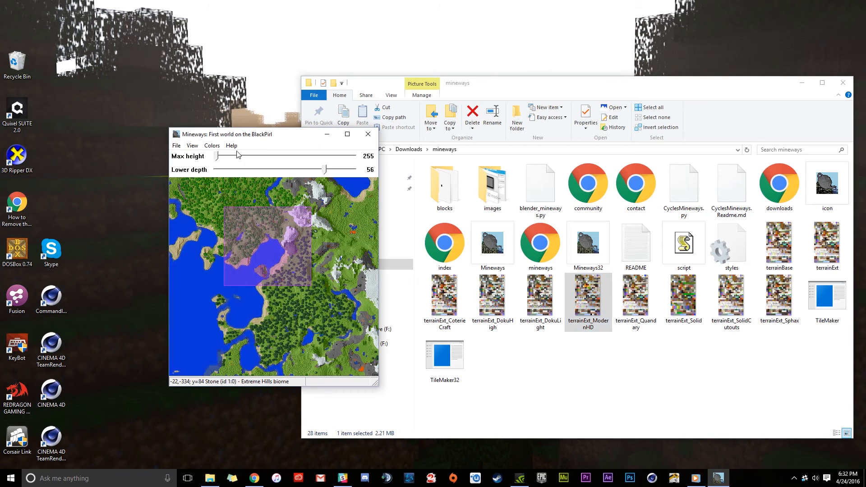
left_click(176, 146)
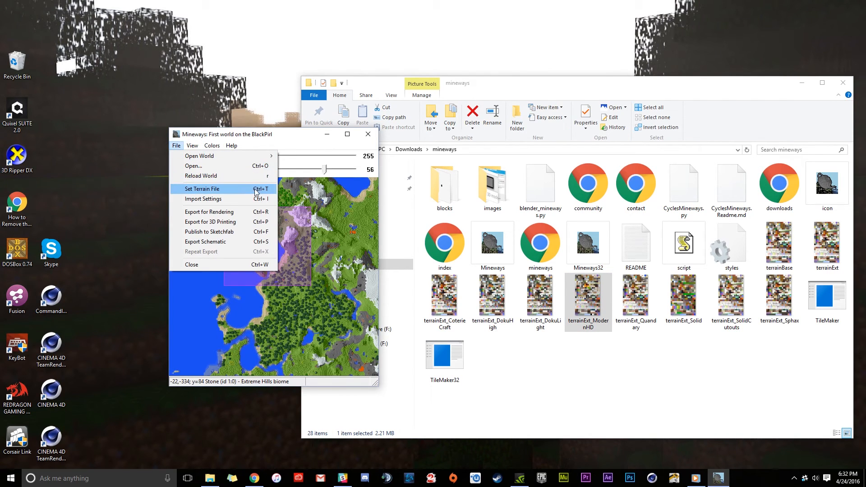
left_click(230, 193)
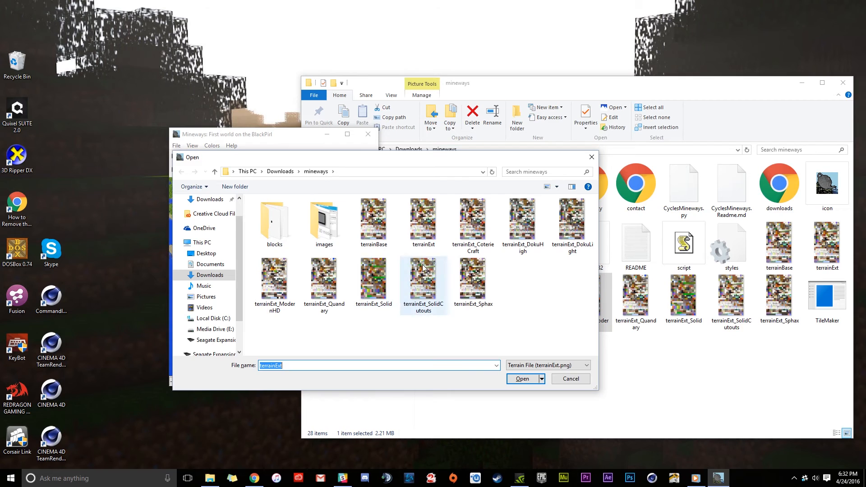
left_click(275, 282)
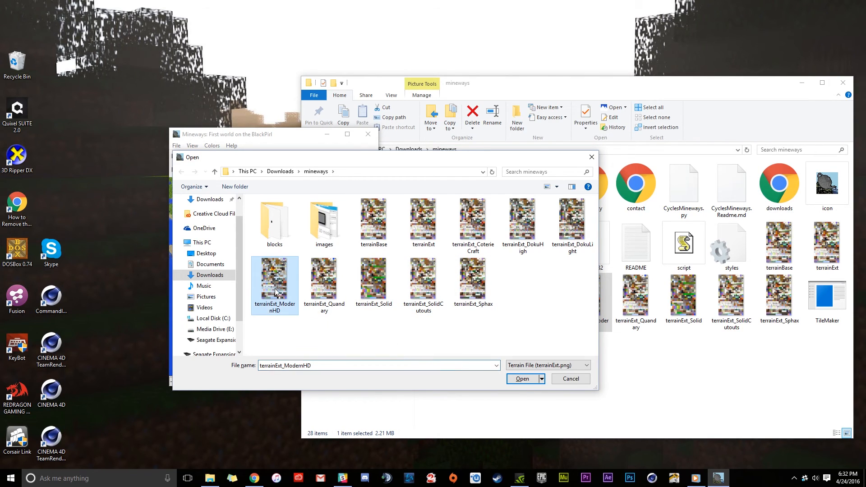
left_click(522, 379)
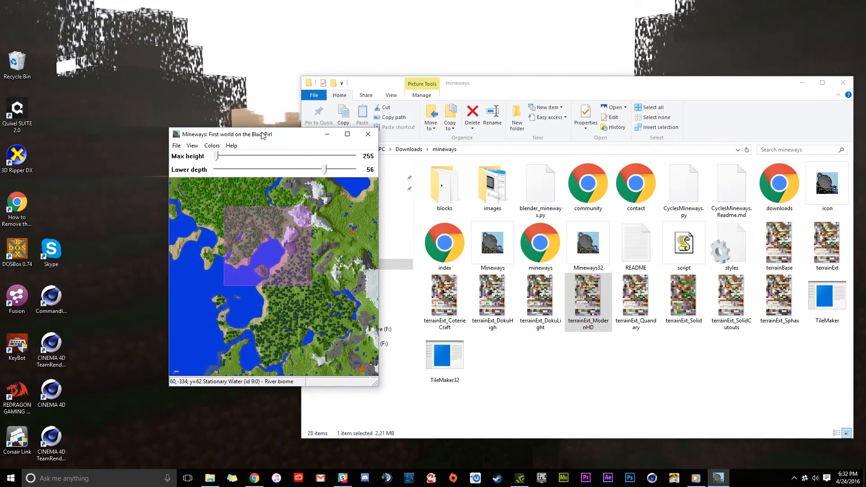
- Try to export the selected area for 3D printing as TestHD in the Downloads folder with the preset options, and abort the program
left_click_drag(295, 135, 303, 136)
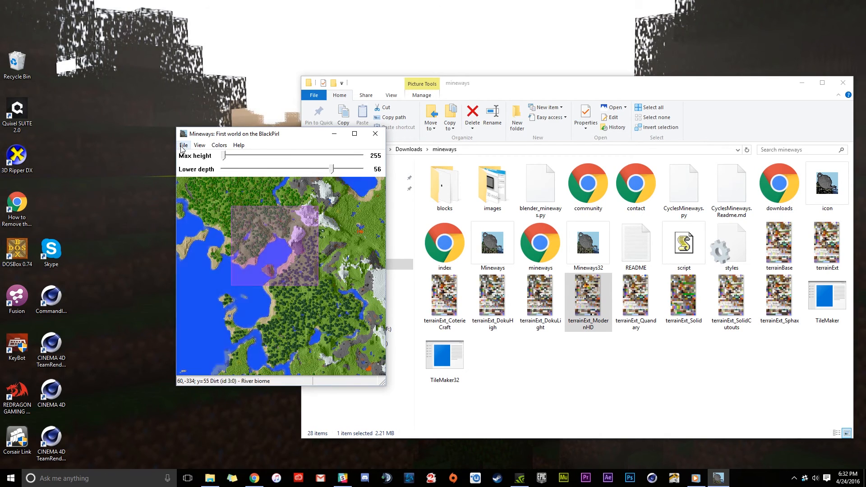
left_click(183, 145)
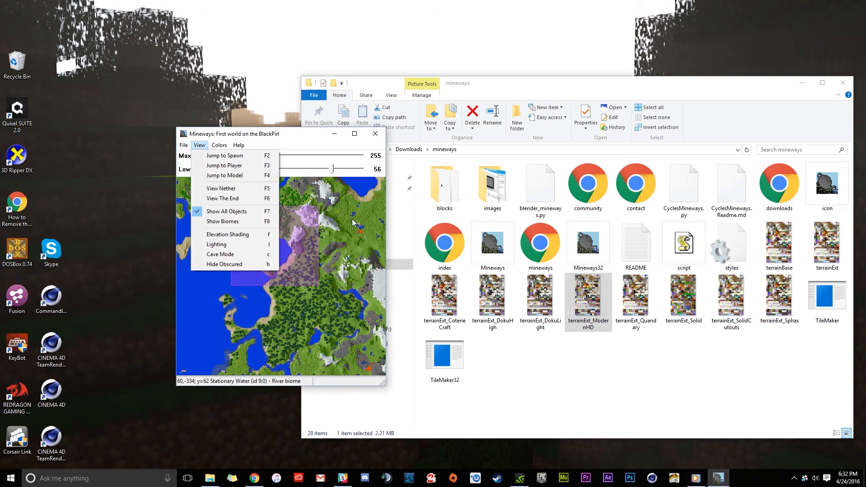
left_click(197, 147)
left_click(190, 149)
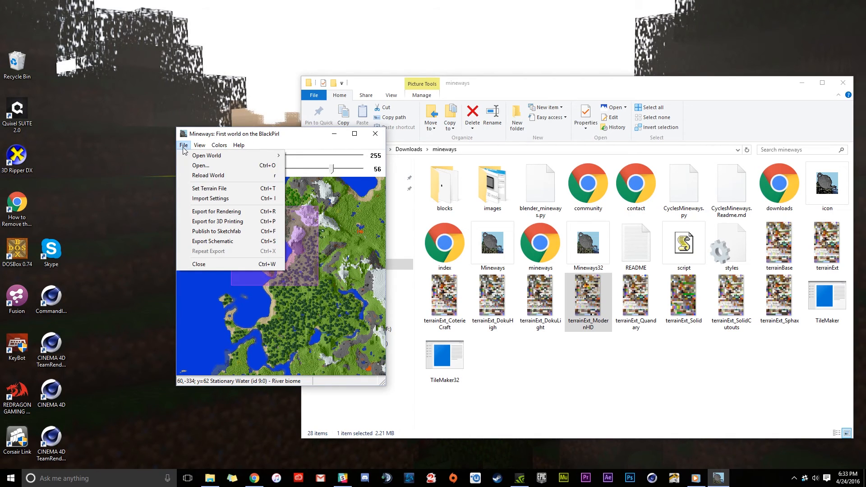
left_click(245, 221)
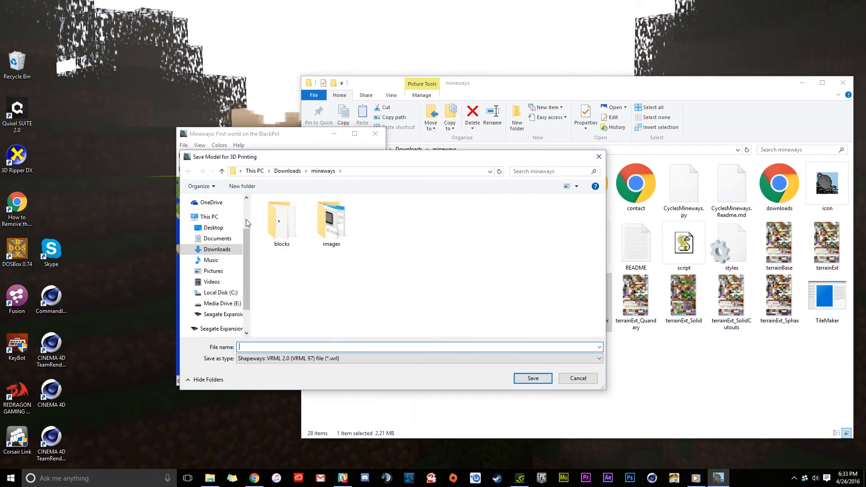
left_click(287, 171)
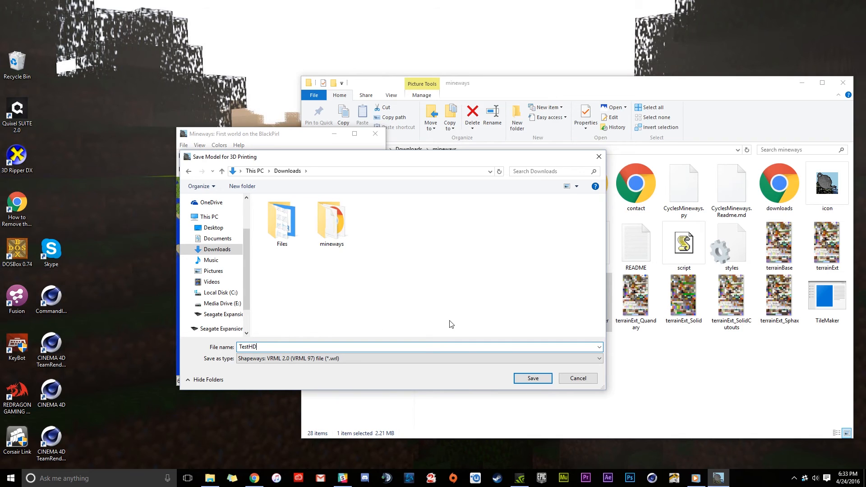
left_click(533, 378)
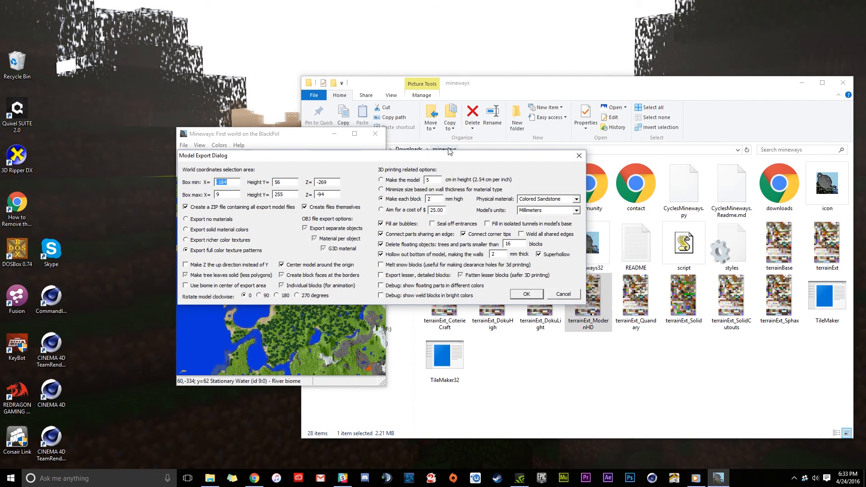
left_click_drag(449, 156, 466, 160)
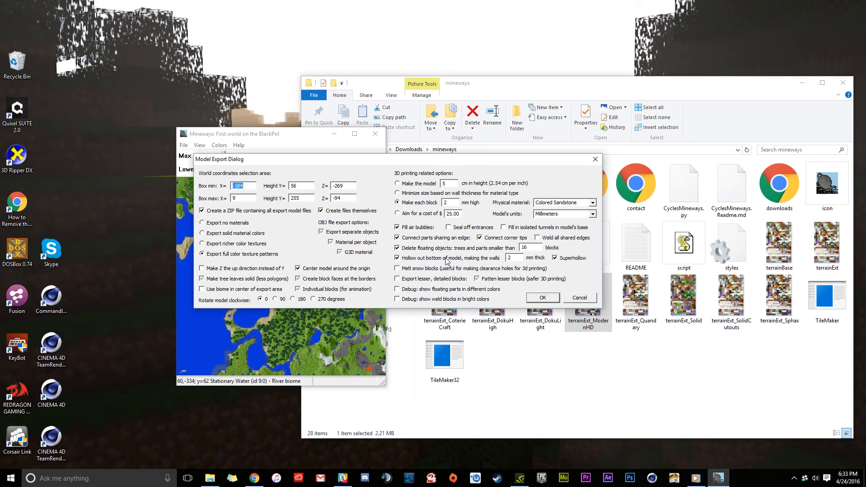
left_click(547, 299)
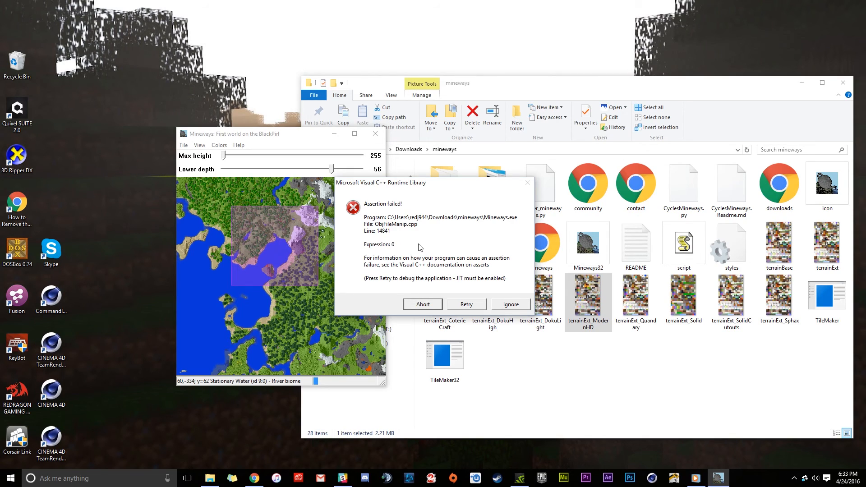
left_click(429, 307)
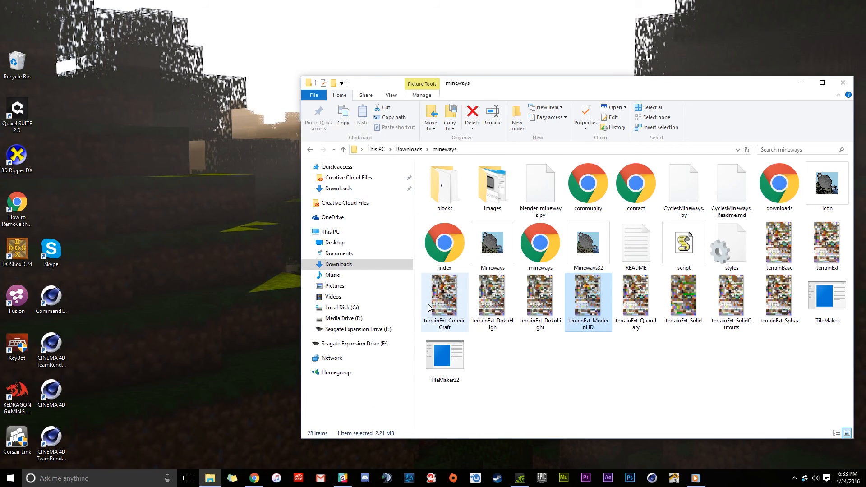
- Relaunch Mineways from the mineways folder and open the world "First world on the BlackPirl"
left_click(544, 366)
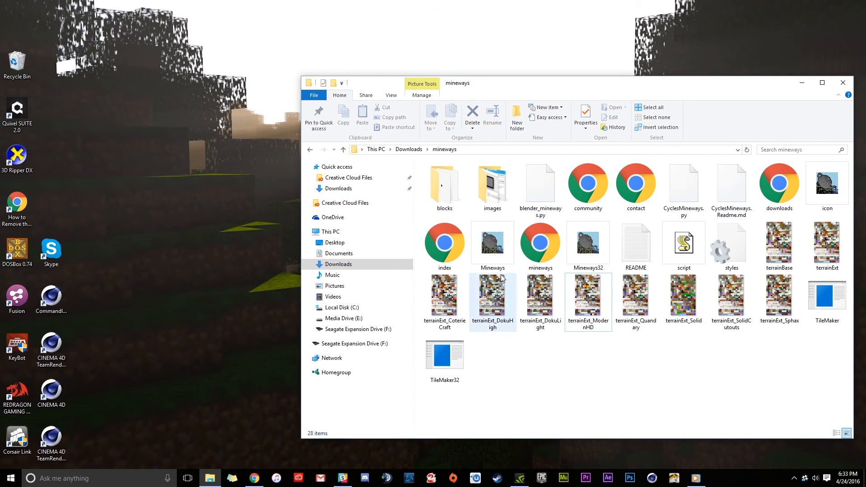
double_click(490, 249)
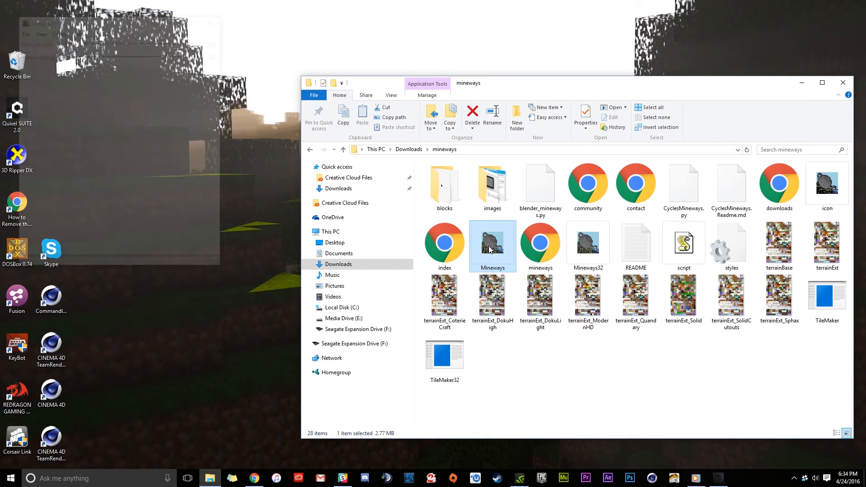
left_click_drag(131, 24, 345, 105)
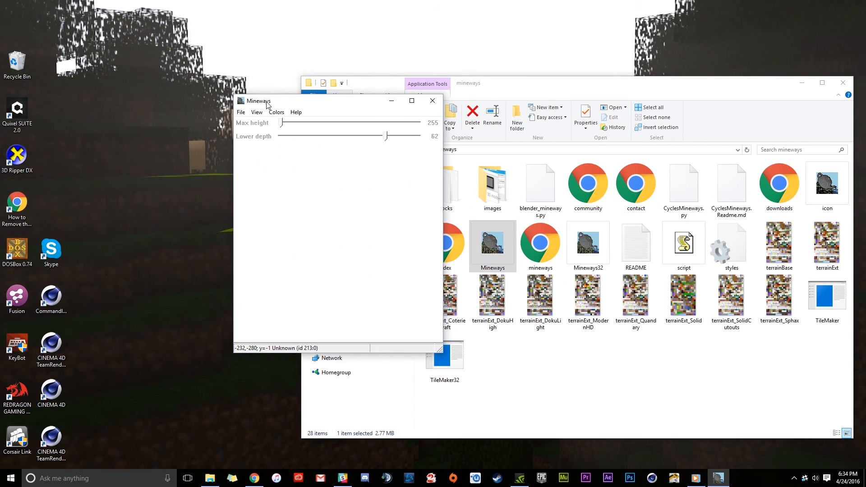
left_click(241, 112)
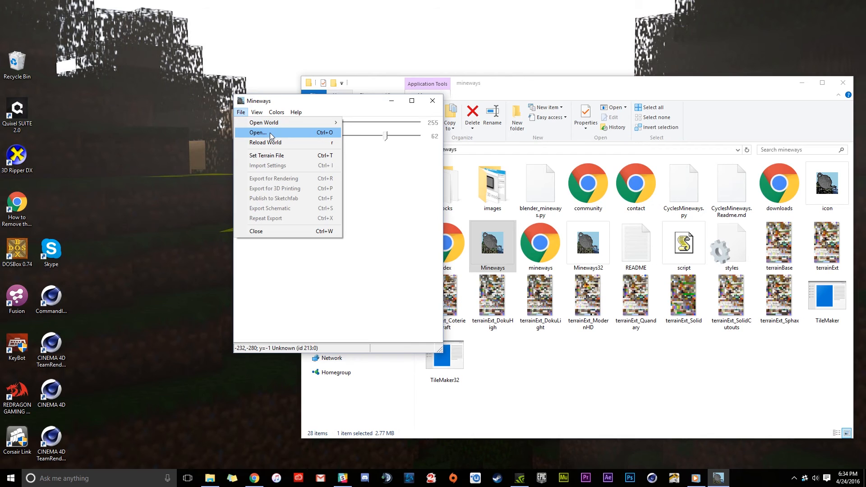
mouse_move(269, 124)
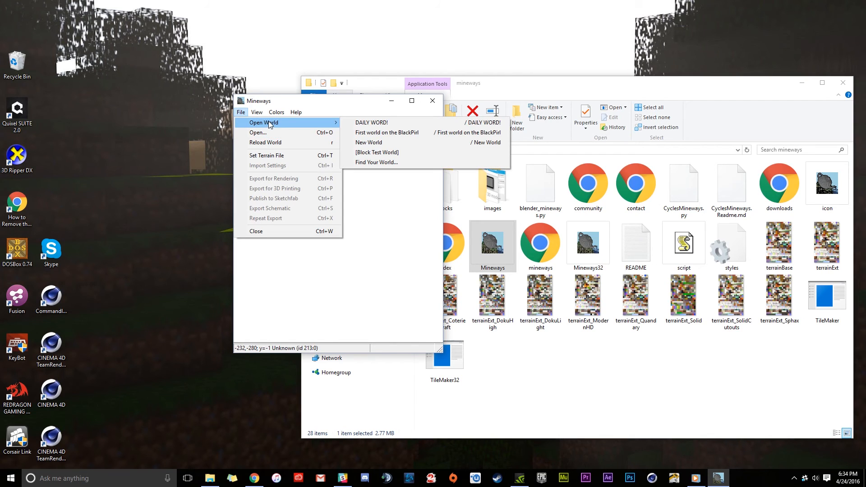
left_click(407, 133)
- Select an area of about 175 by 185 blocks around the small forest bay and accept a lower depth of 59
left_click_drag(372, 194, 424, 283)
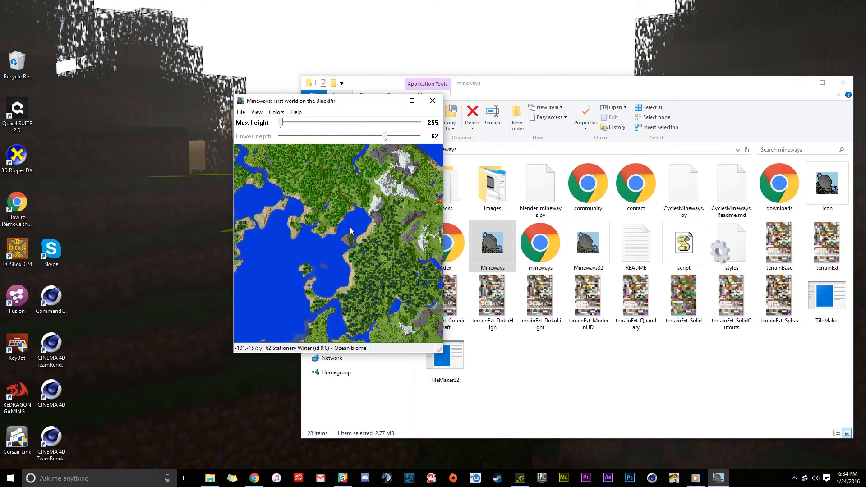
right_click_drag(314, 181, 393, 264)
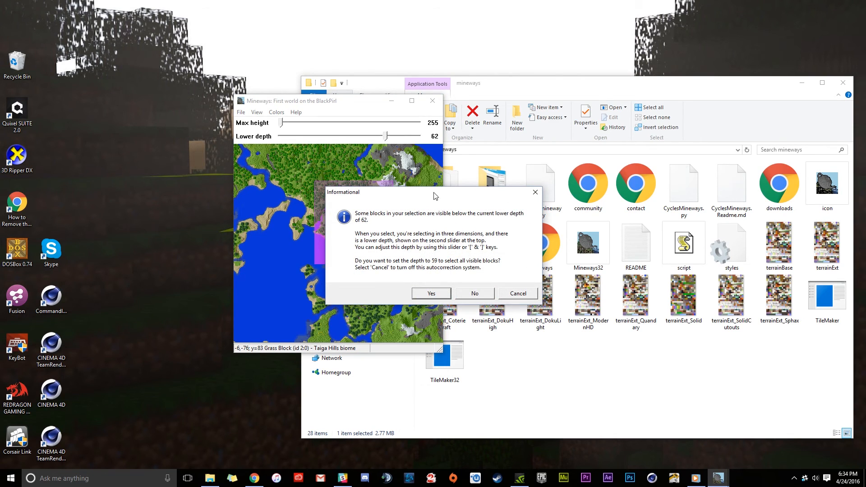
left_click(432, 293)
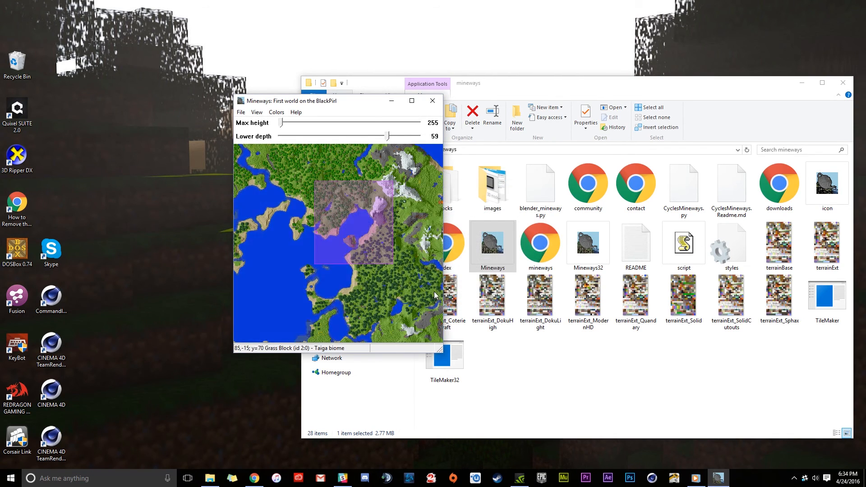
left_click_drag(403, 237, 398, 238)
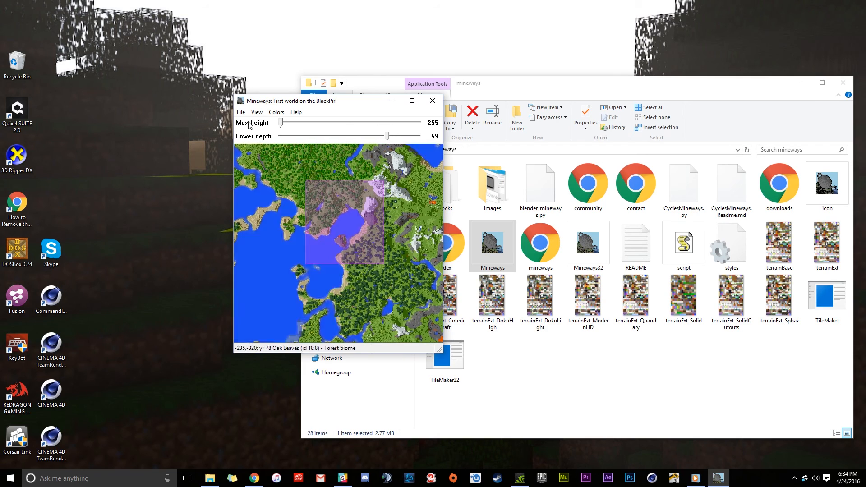
- Export the selected area for rendering as TestSD, an absolute Wavefront OBJ in Downloads, with the preset options, and close Mineways
left_click(242, 112)
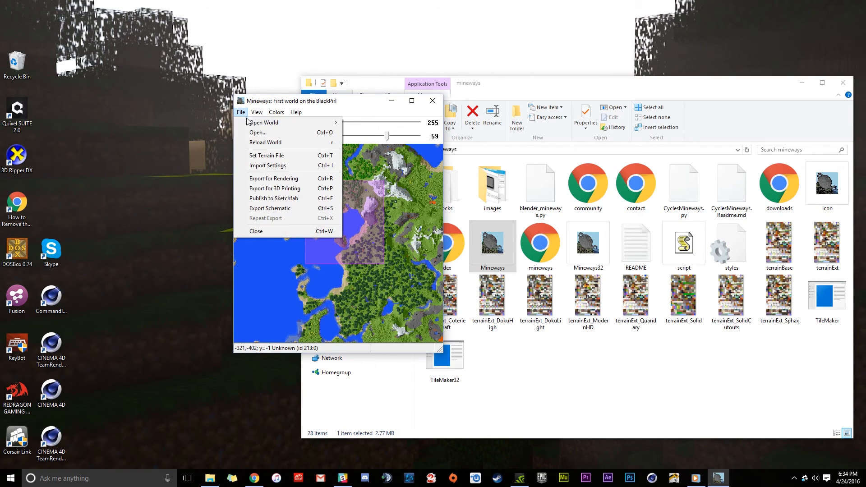
left_click(294, 180)
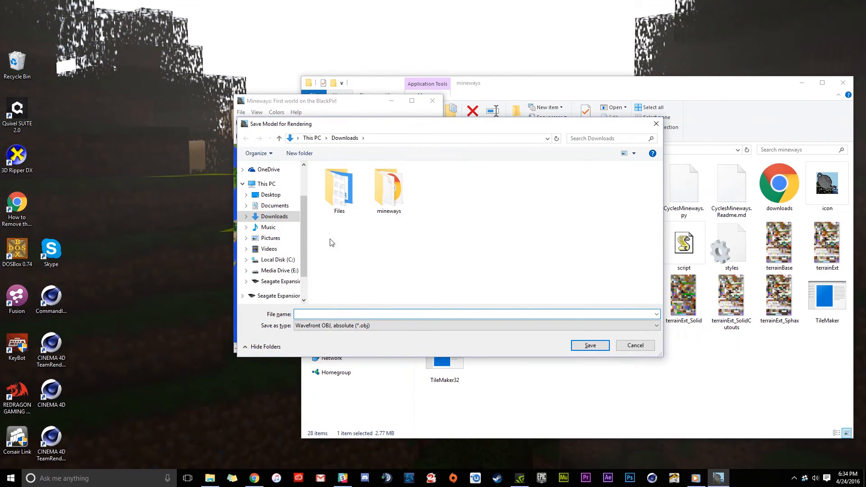
type("TestSD")
left_click(589, 346)
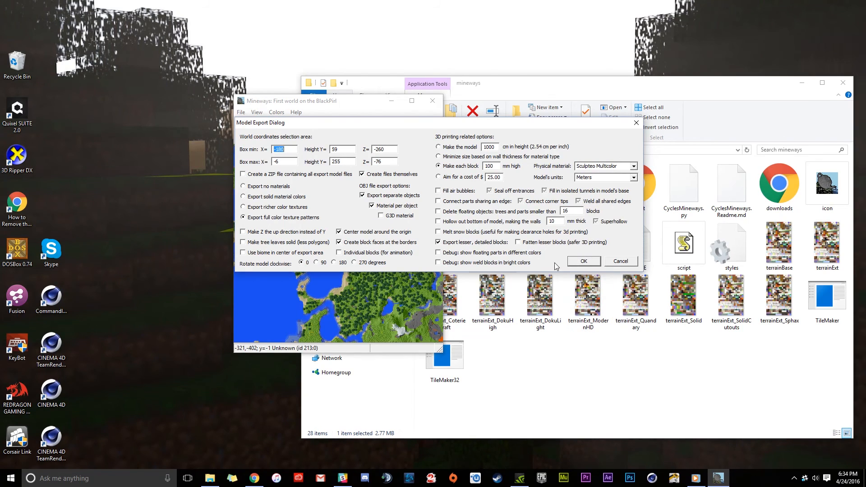
left_click(584, 262)
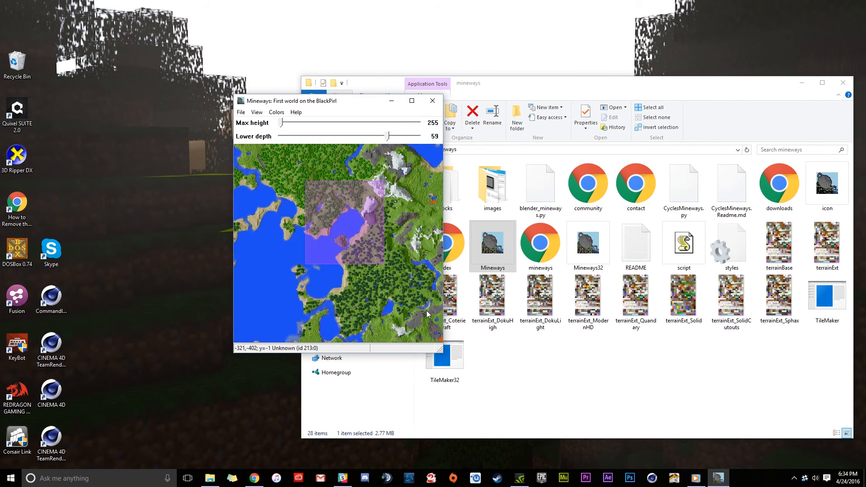
left_click(432, 101)
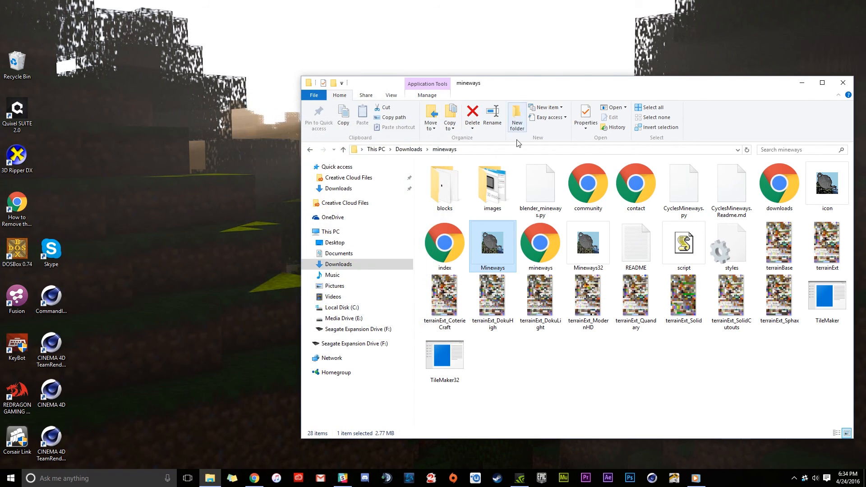
- Create a folder named TESTSD in Downloads and move all the exported TestSD files into it
left_click(331, 265)
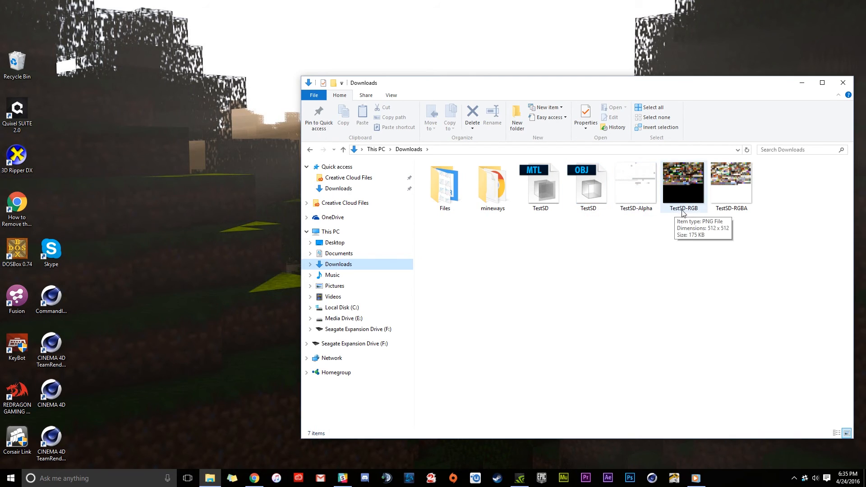
right_click(572, 247)
mouse_move(627, 374)
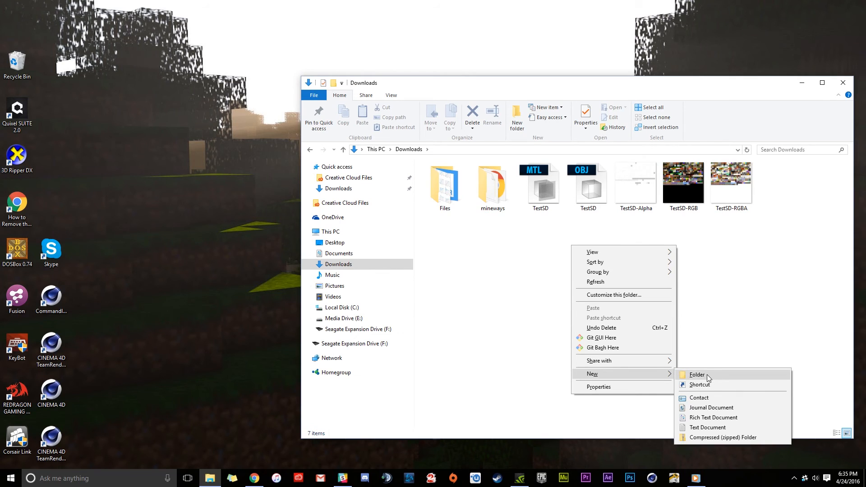
left_click(717, 375)
type("TEST")
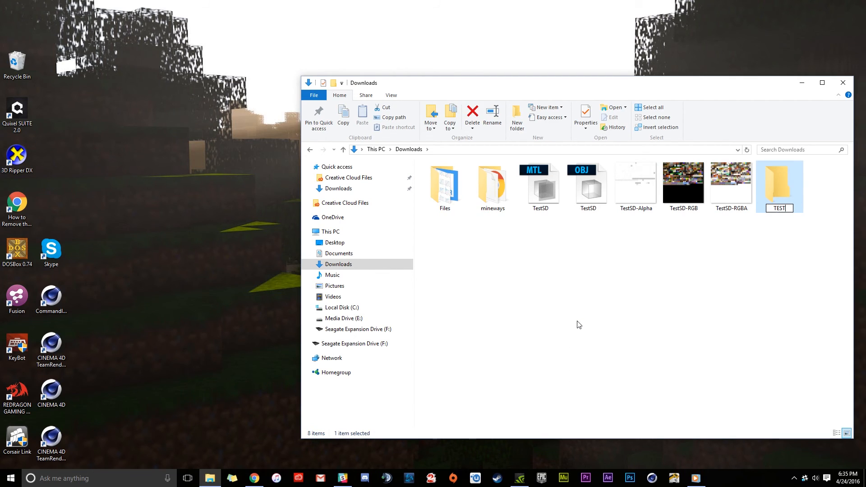
type("SD")
left_click_drag(738, 242, 537, 171)
left_click_drag(636, 184, 790, 199)
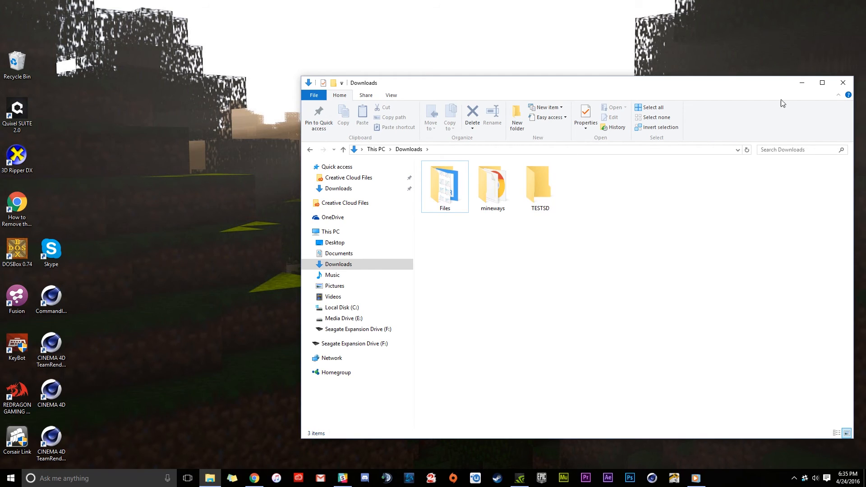
- Launch Mineways32 from the mineways folder, allowing it to run despite the SmartScreen and Norton security checks
double_click(486, 187)
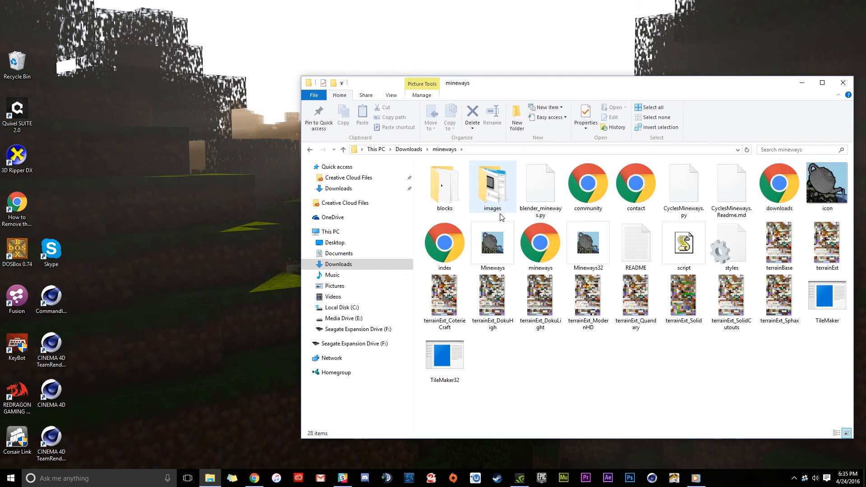
double_click(585, 245)
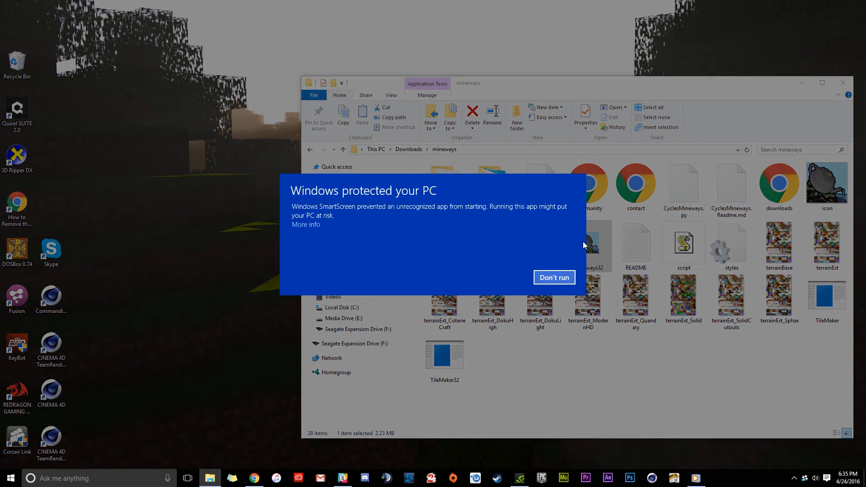
left_click(300, 224)
left_click(500, 277)
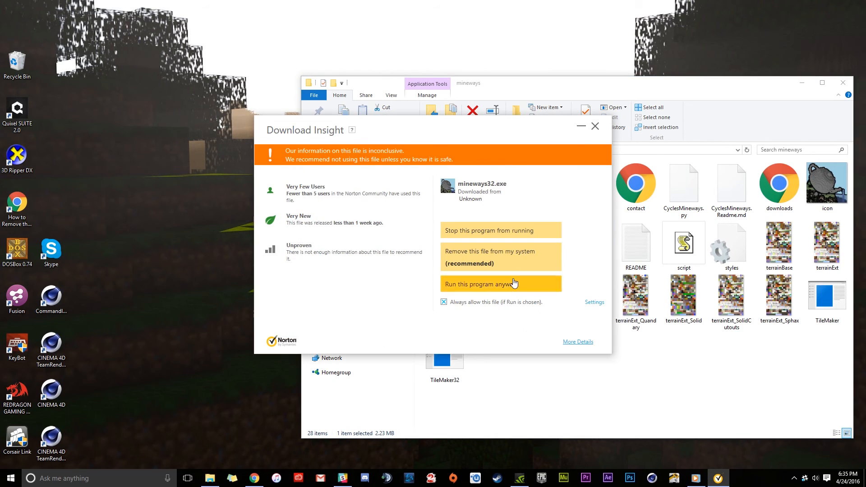
left_click(482, 285)
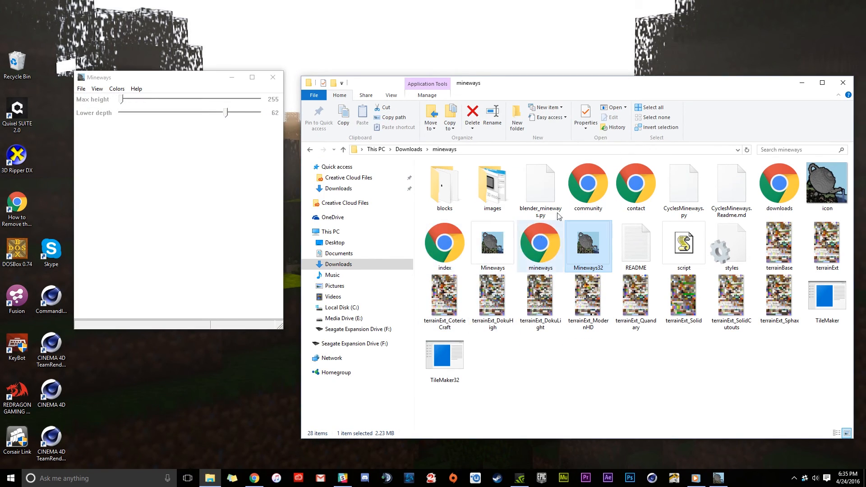
- Set the Mineways terrain file to terrainExt_ModernHD from the mineways folder
left_click(81, 90)
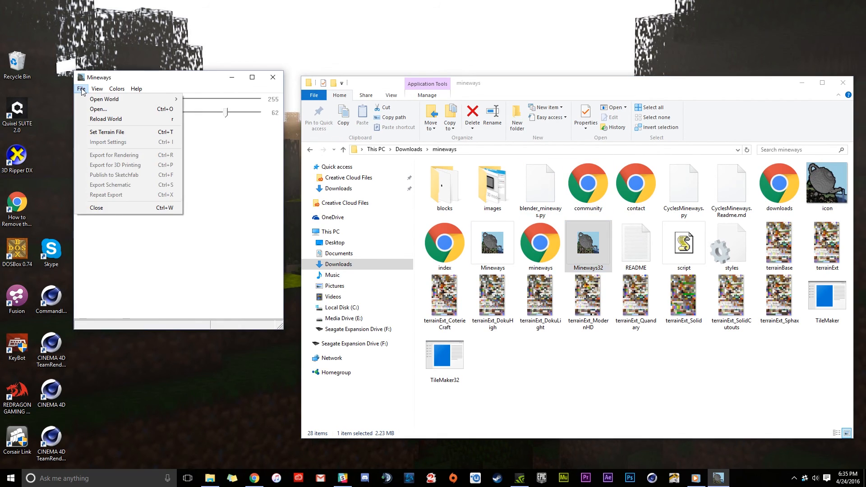
left_click(134, 132)
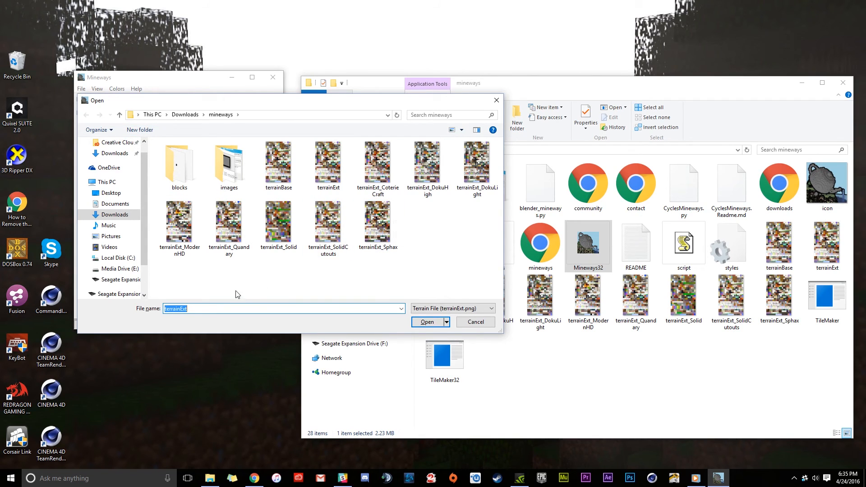
left_click(181, 231)
left_click(437, 321)
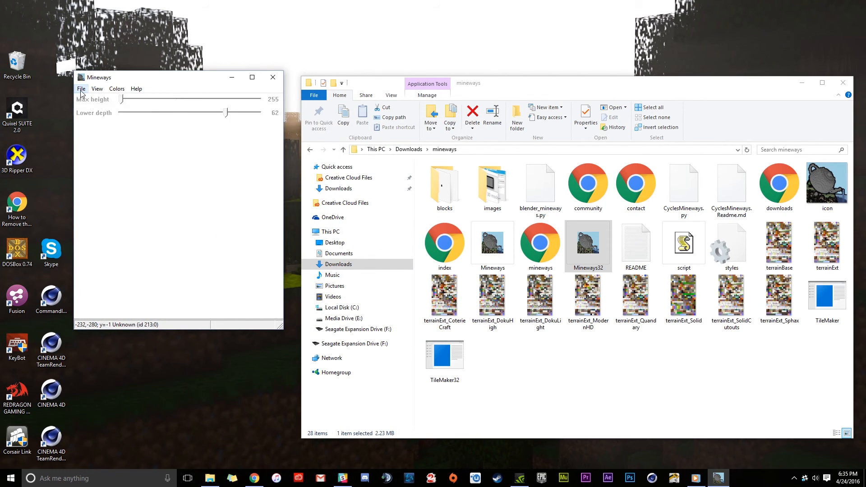
- Open the world "First world on the BlackPirl" and select about 168 by 192 blocks around the forest bay, accepting a lower depth of 59
left_click(81, 89)
mouse_move(129, 99)
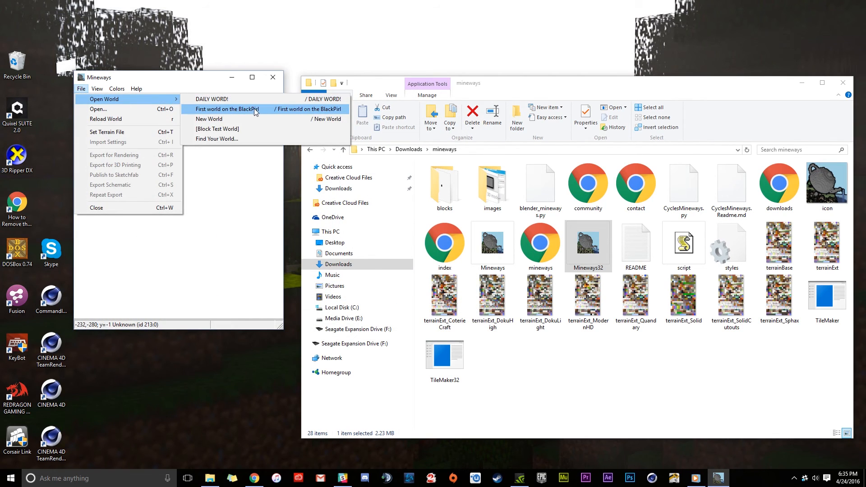
left_click(232, 109)
left_click_drag(167, 183, 204, 237)
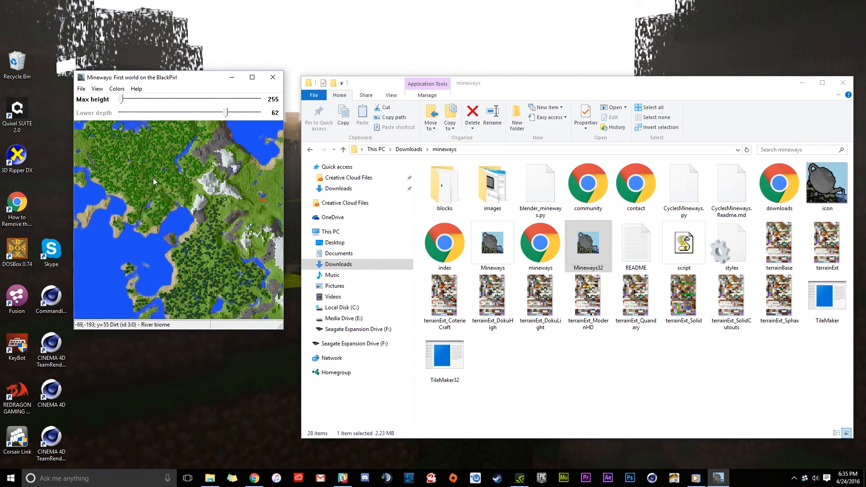
right_click_drag(137, 170, 212, 256)
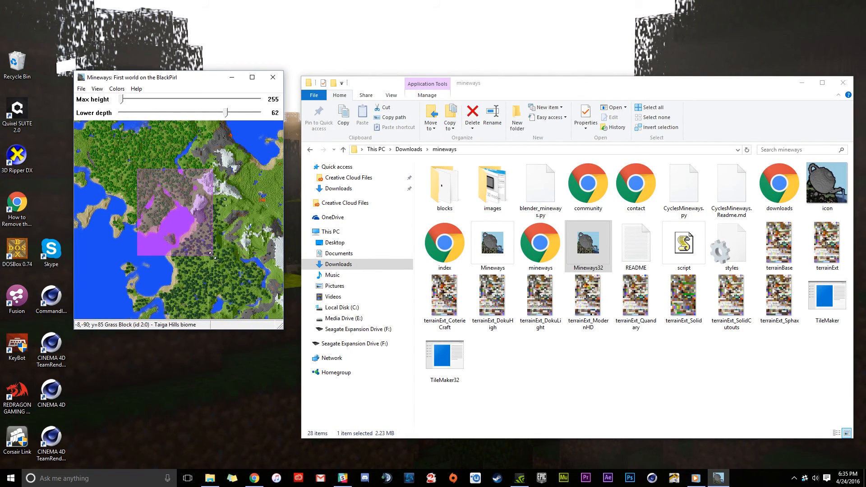
left_click(431, 294)
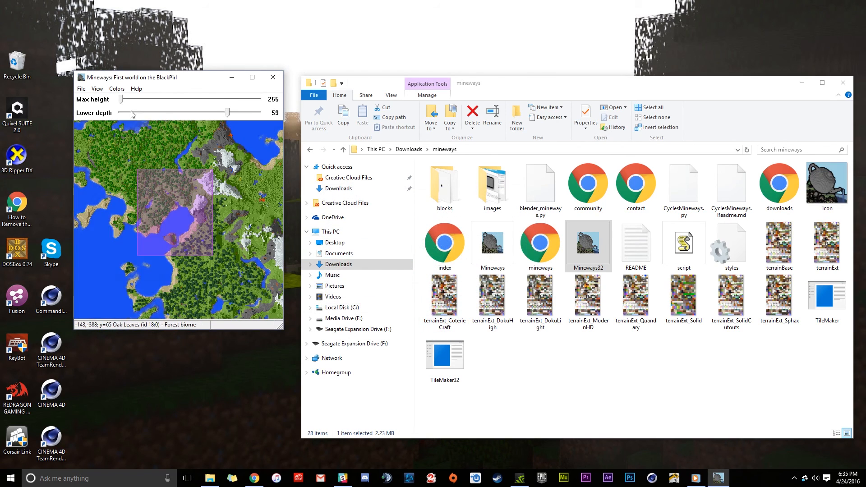
- Begin an export for rendering and create a folder named TESTHD in Downloads from its save dialog
left_click(81, 89)
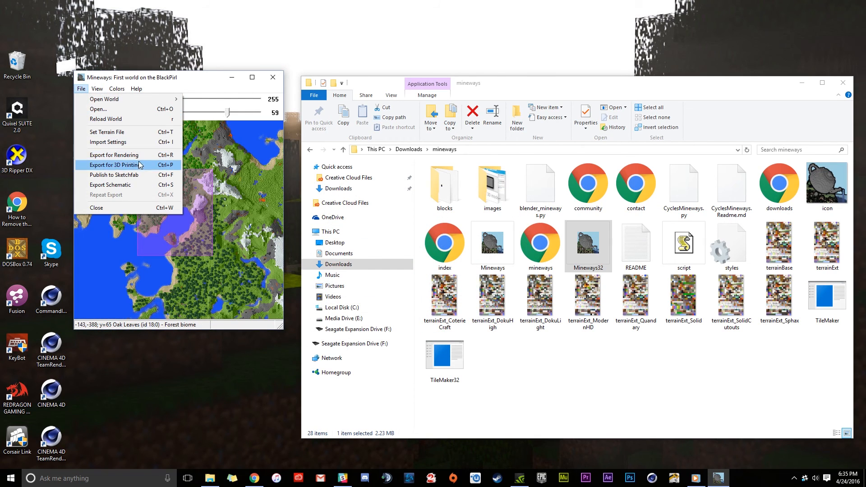
left_click(125, 155)
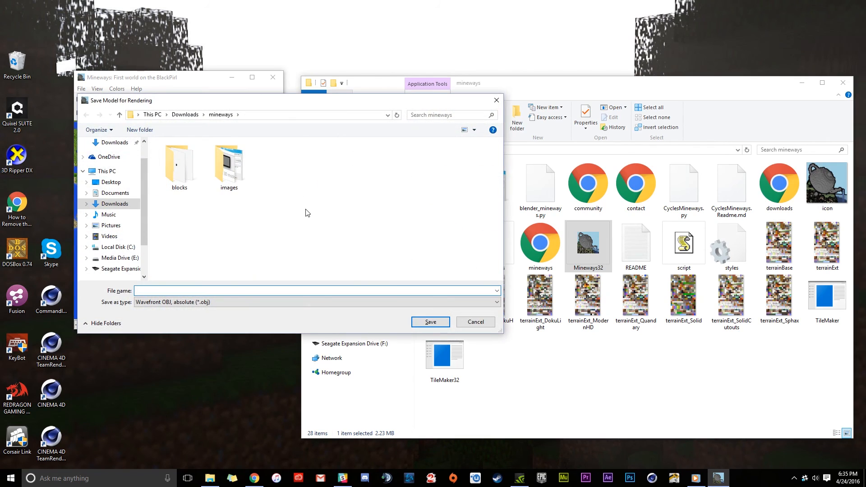
left_click(185, 115)
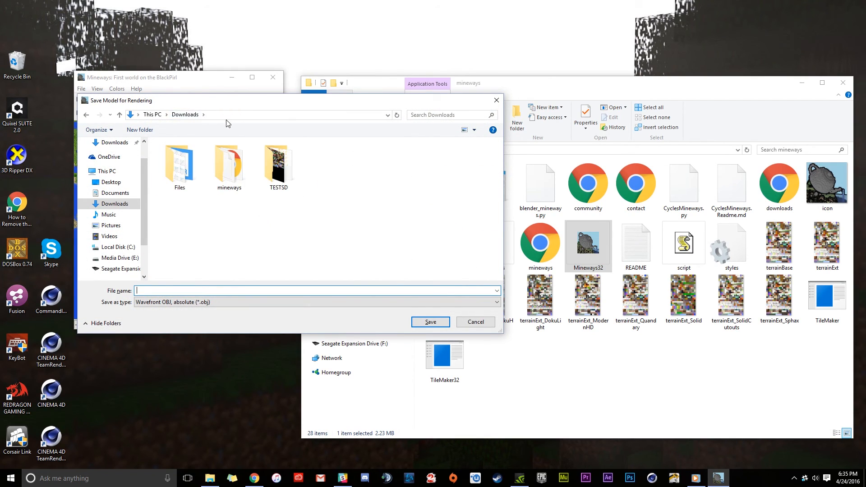
right_click(263, 222)
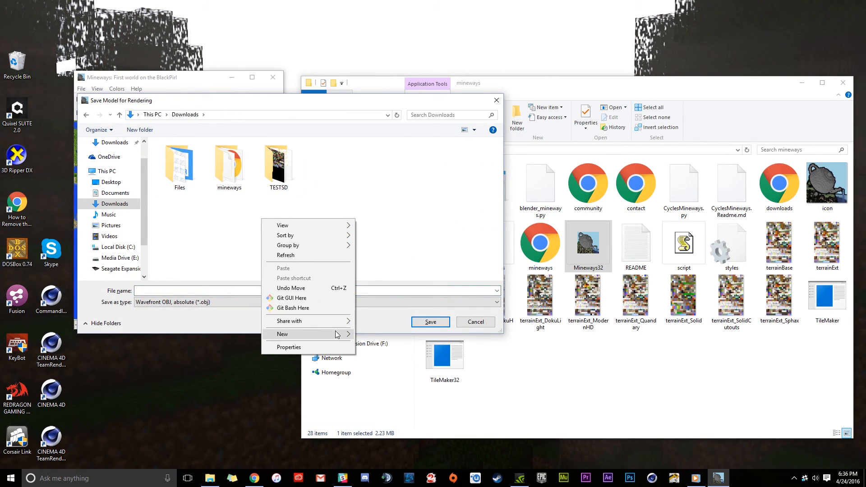
mouse_move(343, 336)
left_click(376, 336)
type("TESTHD")
left_click(362, 290)
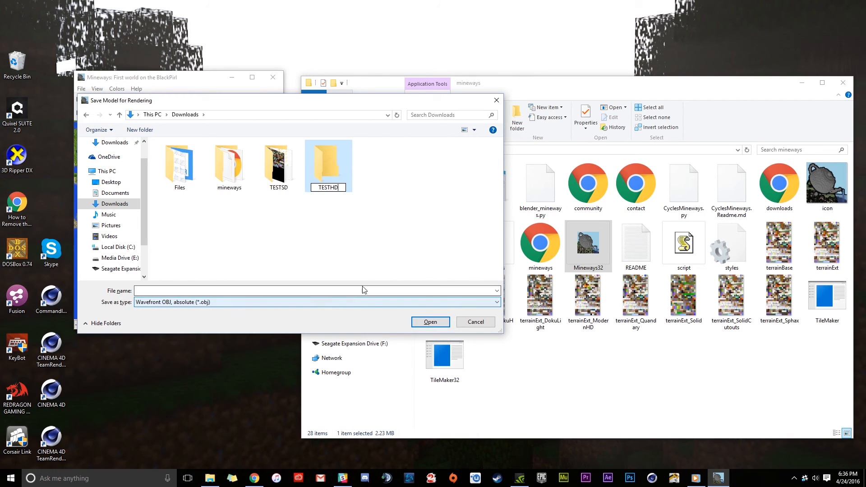
double_click(329, 168)
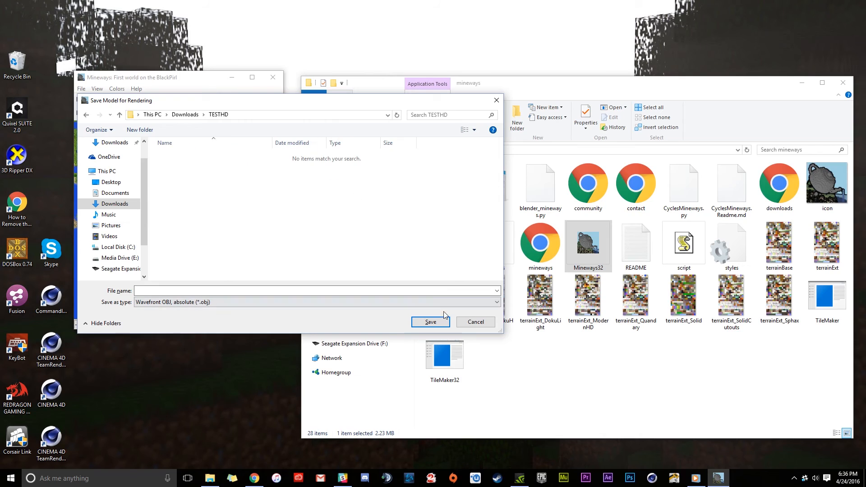
left_click(87, 116)
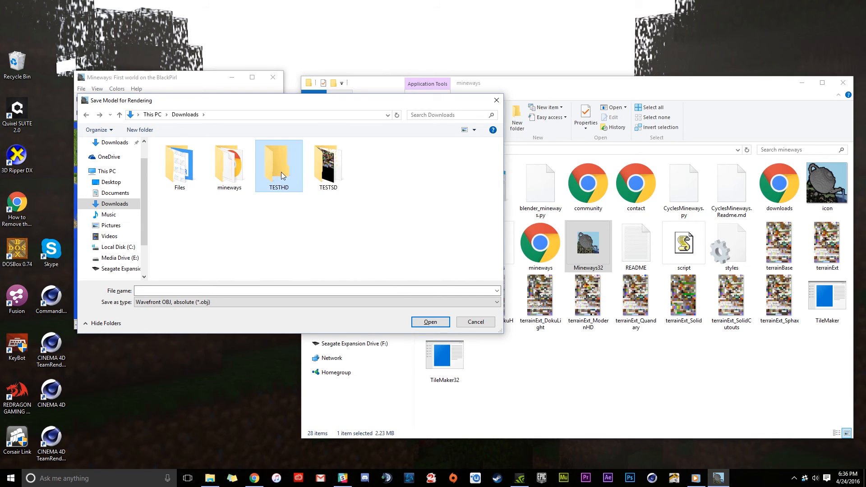
left_click(164, 292)
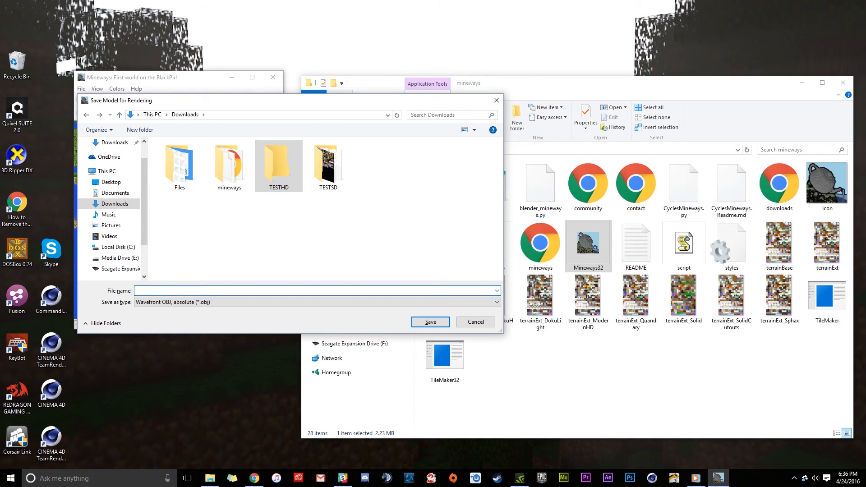
type("TESTHD")
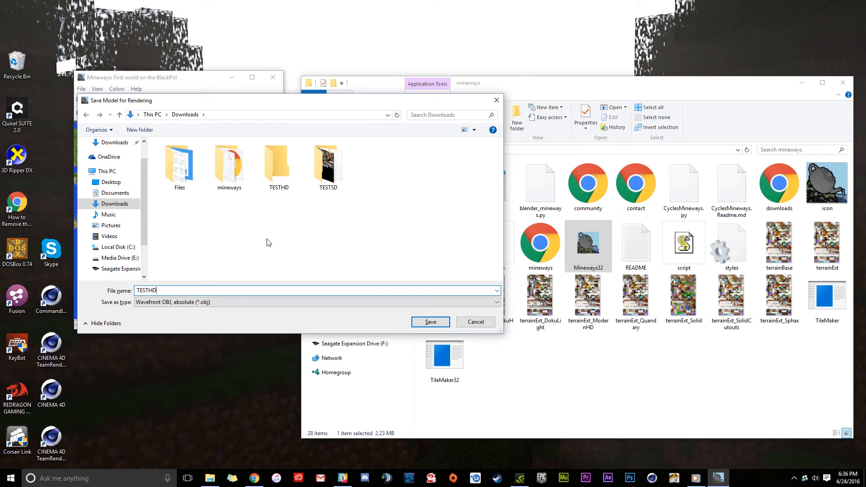
double_click(267, 169)
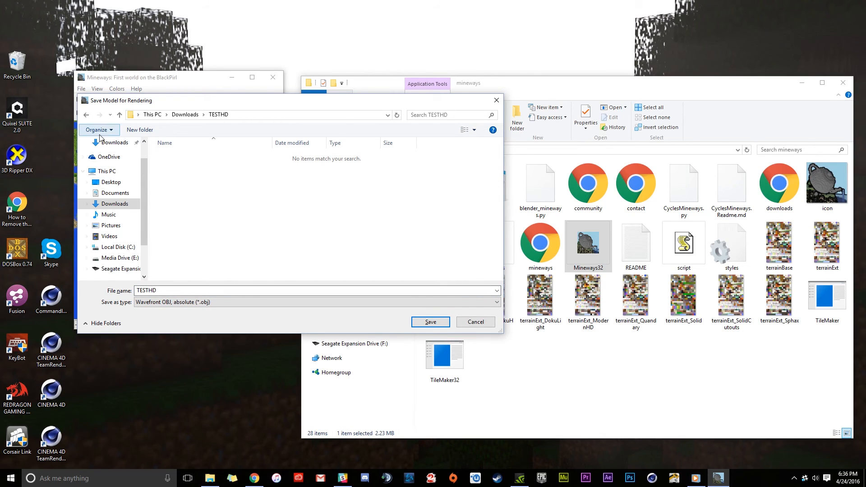
left_click(185, 115)
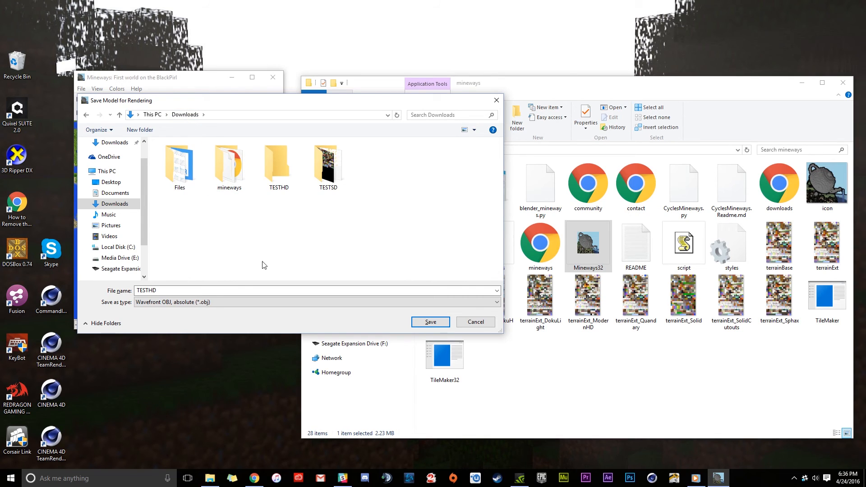
left_click_drag(161, 290, 130, 282)
key("BackSpace")
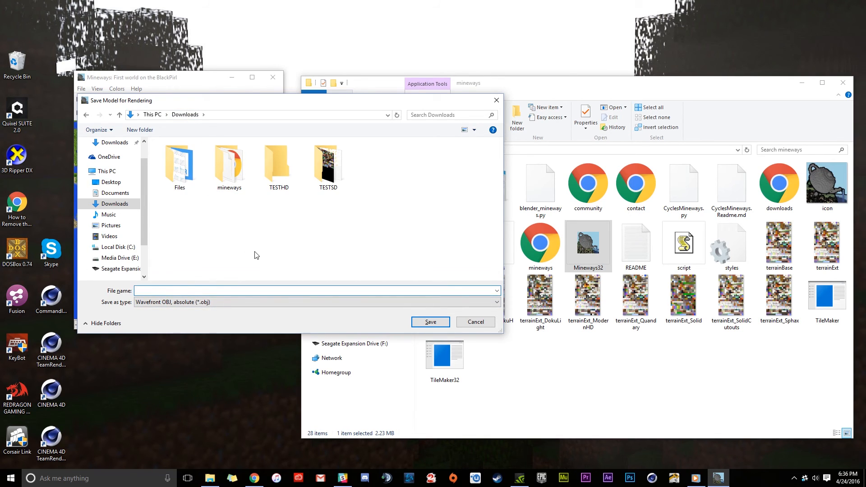
left_click(476, 322)
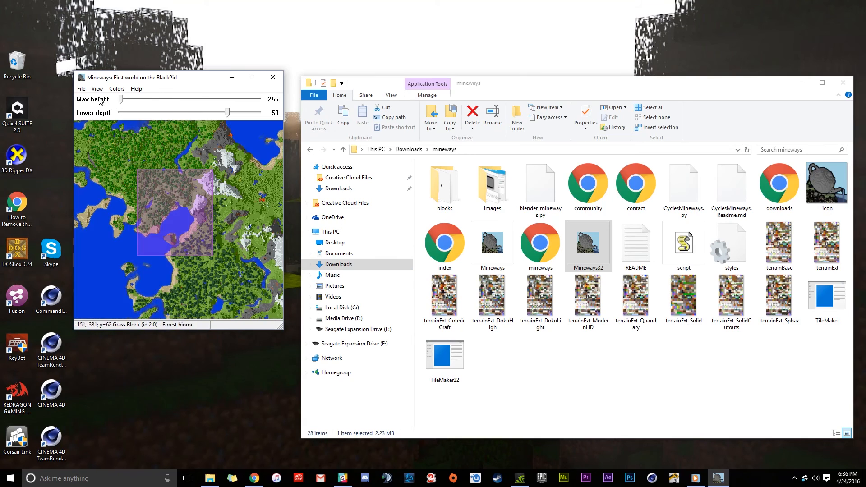
- Export the selected area for rendering as TESTHD, an absolute Wavefront OBJ in Downloads\TESTHD, with the preset options, and close Mineways
left_click(81, 89)
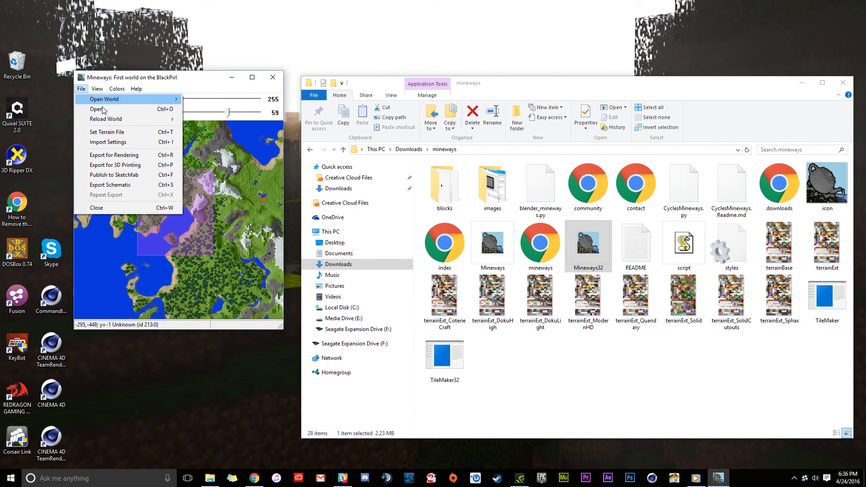
left_click(118, 155)
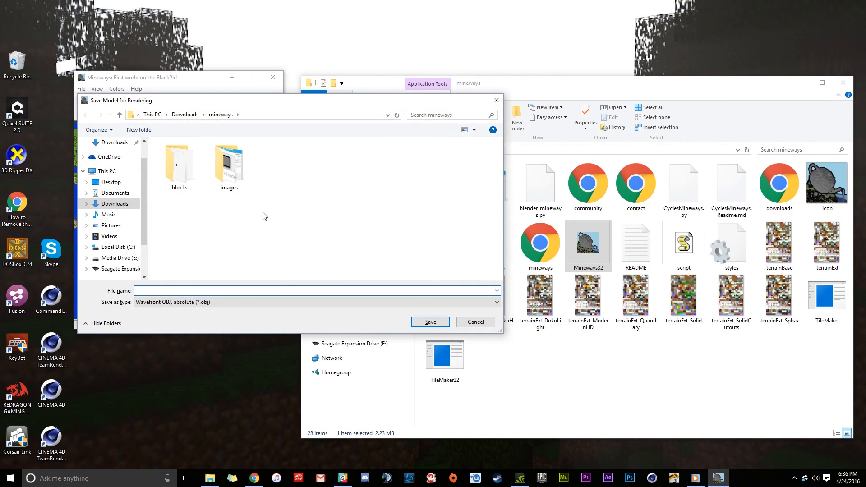
left_click(185, 115)
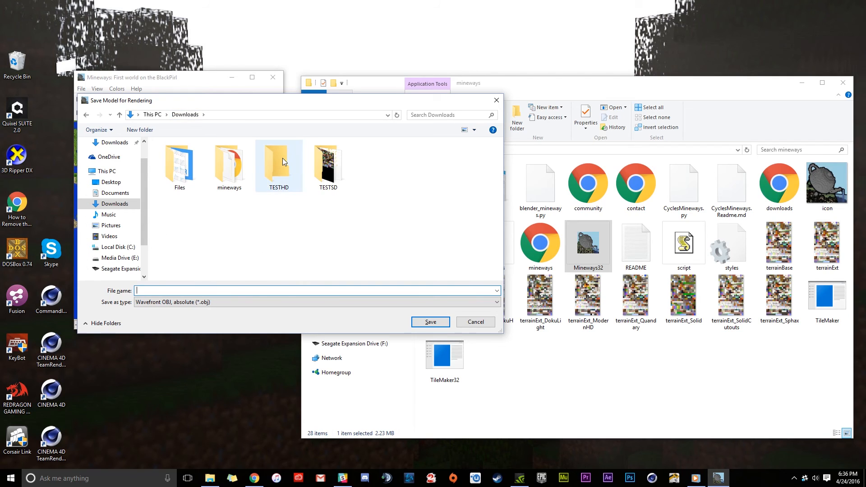
double_click(276, 171)
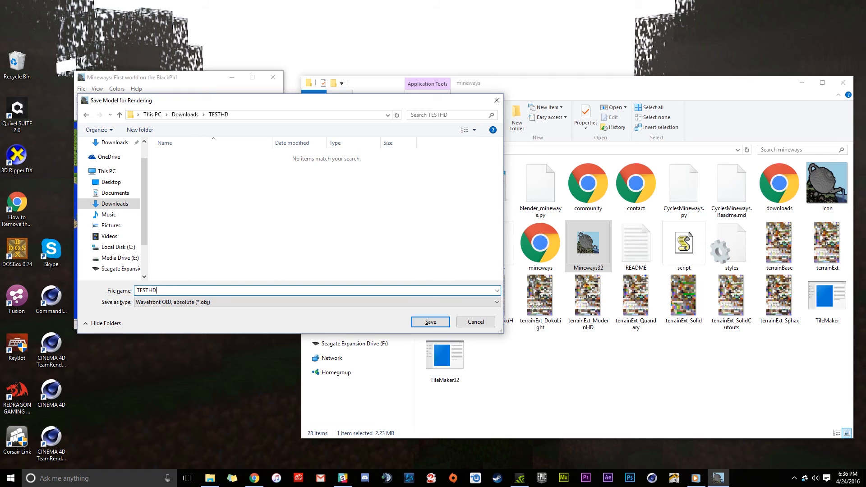
left_click(431, 321)
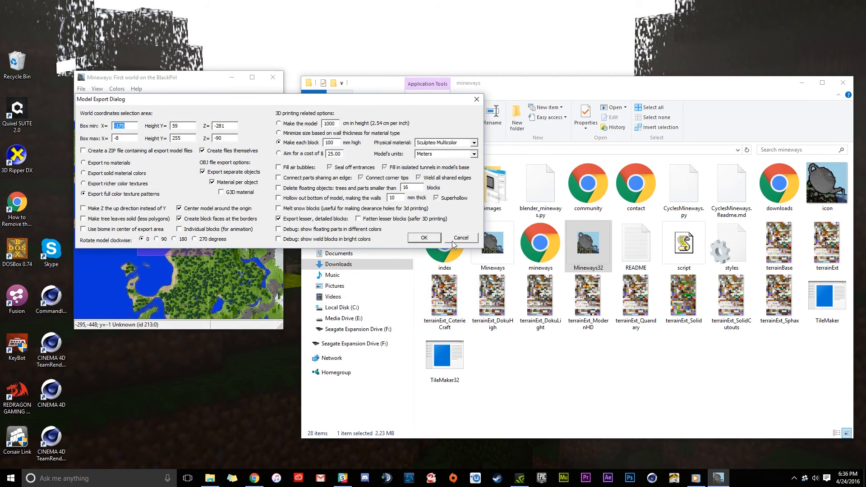
left_click(425, 238)
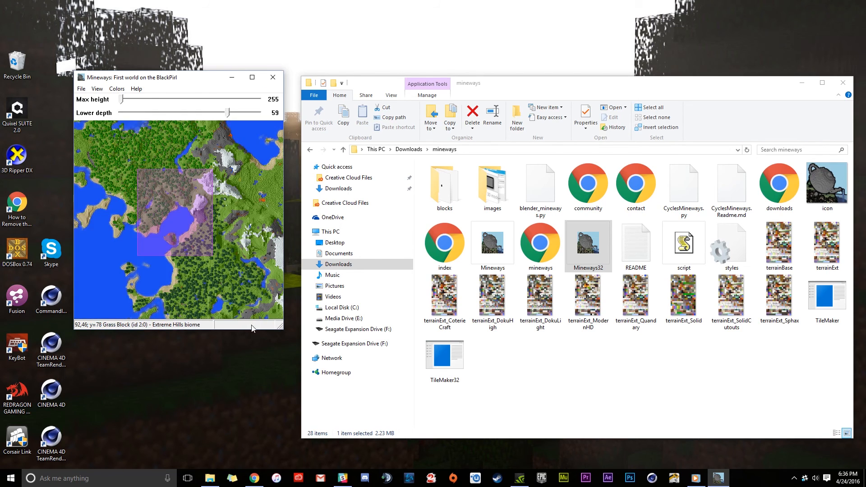
left_click(273, 78)
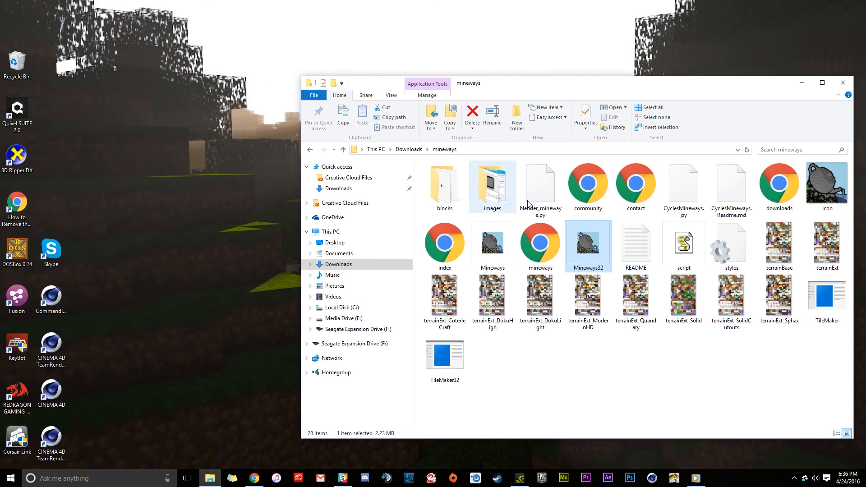
- Return to the Downloads folder, move its window off the main screen and launch Cinema 4D
left_click(345, 265)
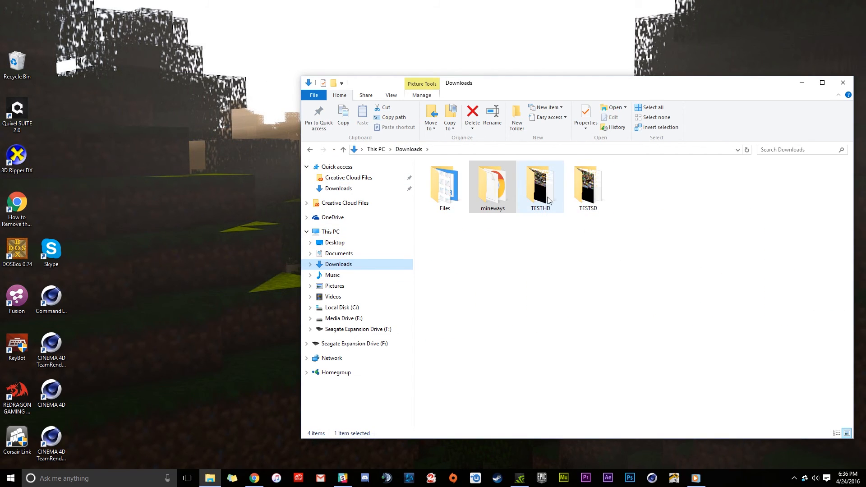
mouse_move(594, 195)
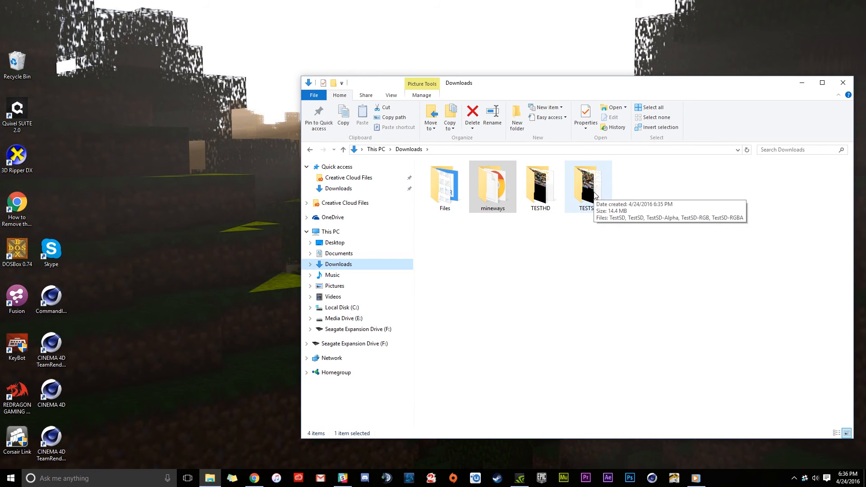
left_click_drag(697, 85, 0, 109)
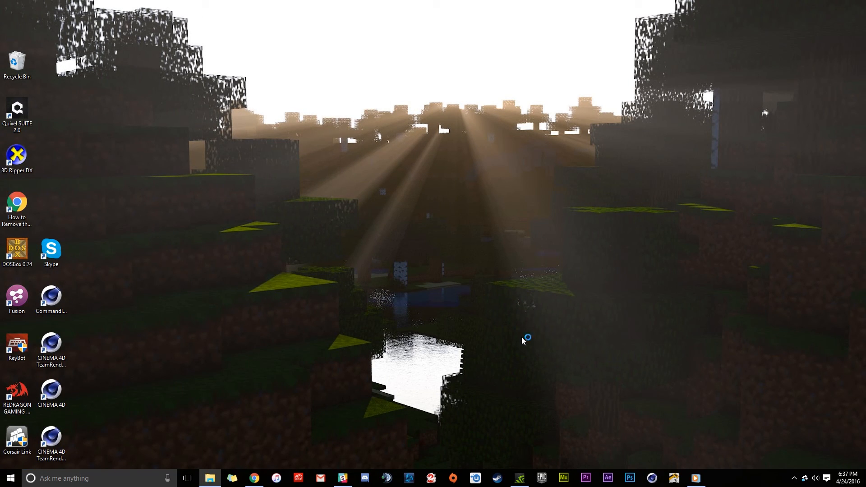
left_click_drag(630, 341, 622, 314)
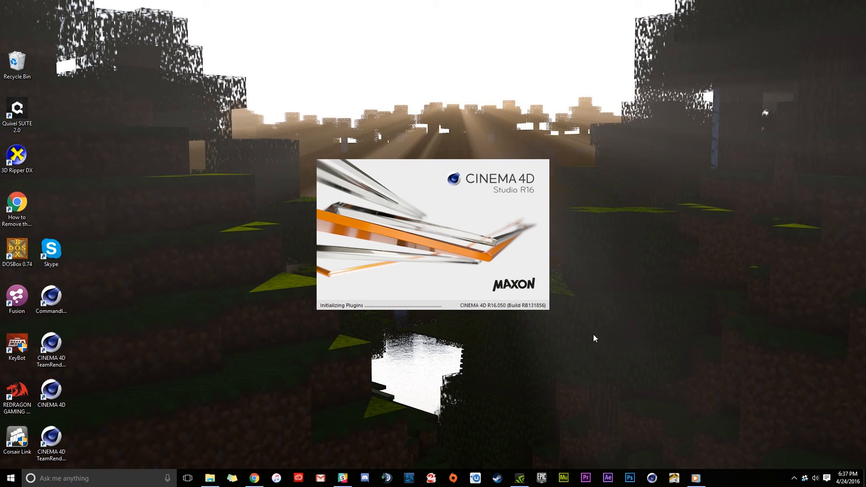
- Bring the Downloads window back onto the main screen and open the TESTSD folder
left_click(430, 283)
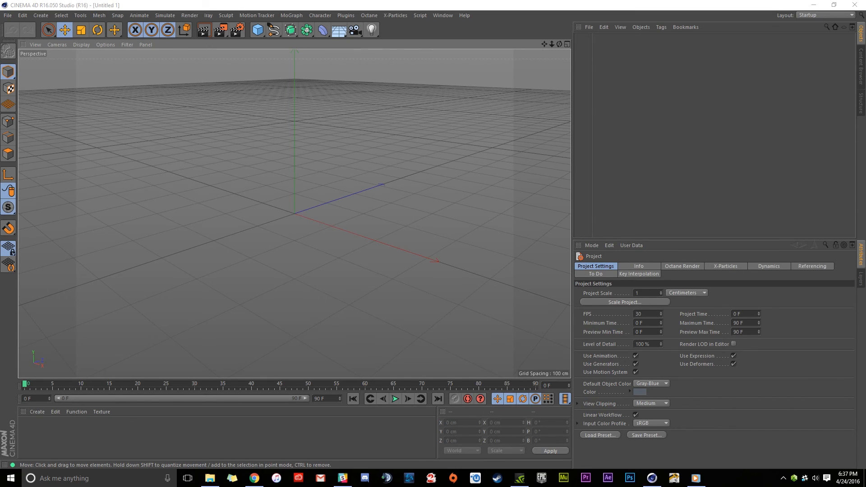
left_click_drag(0, 91, 635, 71)
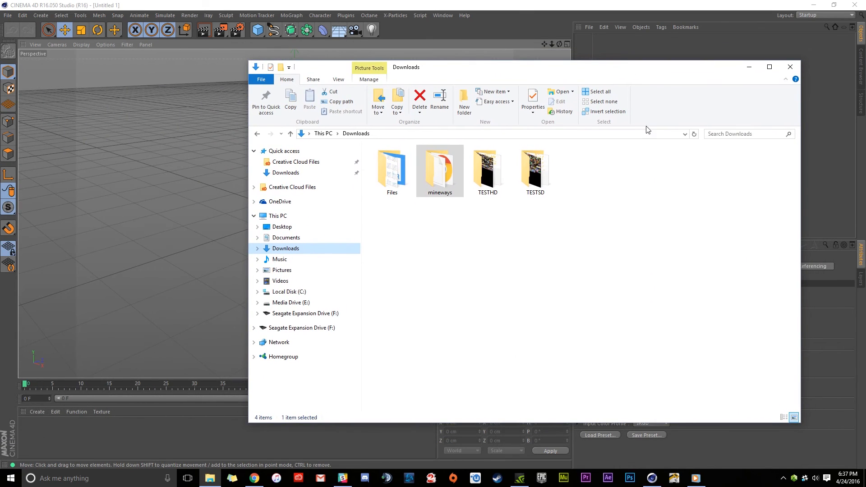
double_click(535, 170)
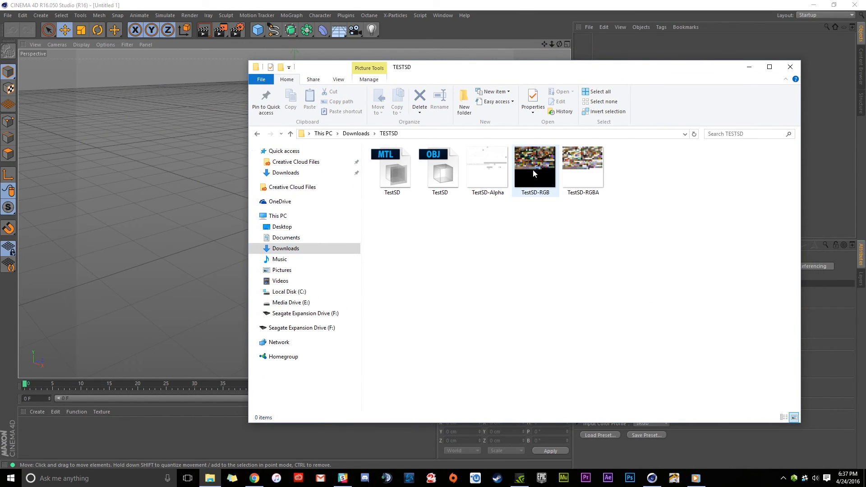
mouse_move(441, 171)
left_mouse_down()
mouse_move(452, 177)
mouse_move(325, 153)
mouse_move(180, 159)
mouse_move(447, 169)
left_mouse_up()
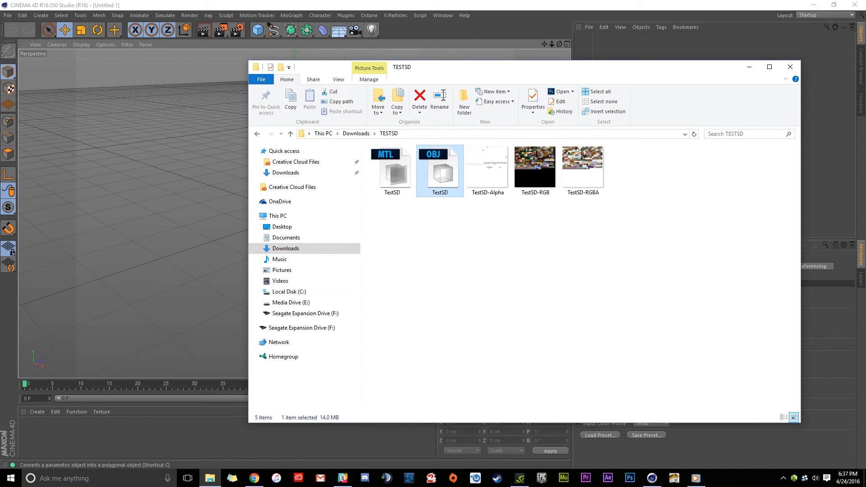
- Import TestSD.obj from the TESTSD folder into Cinema 4D with a scale of 100 centimeters
left_click(7, 16)
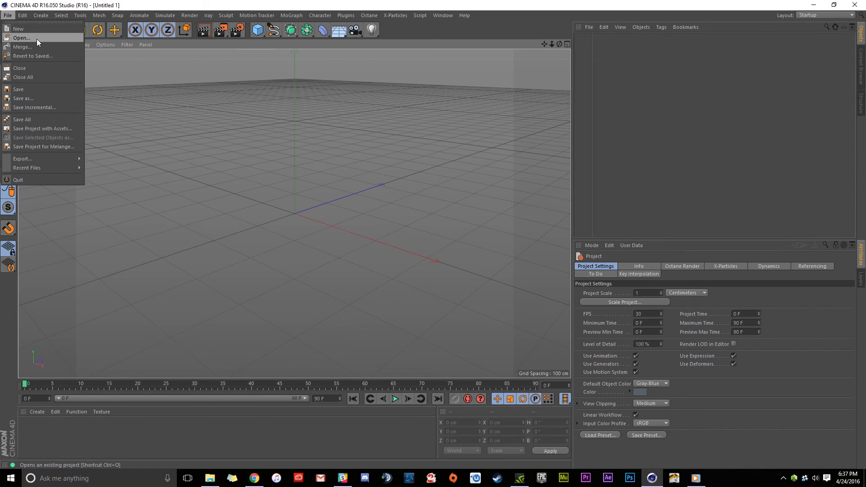
left_click(137, 8)
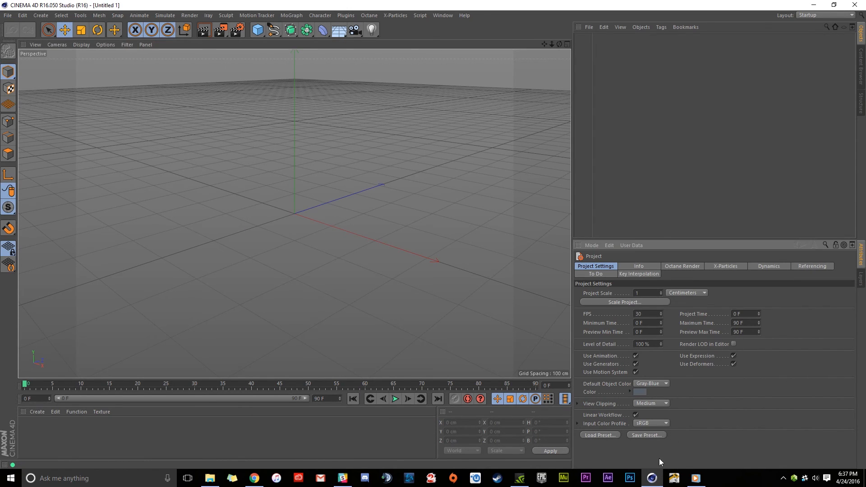
left_click(212, 481)
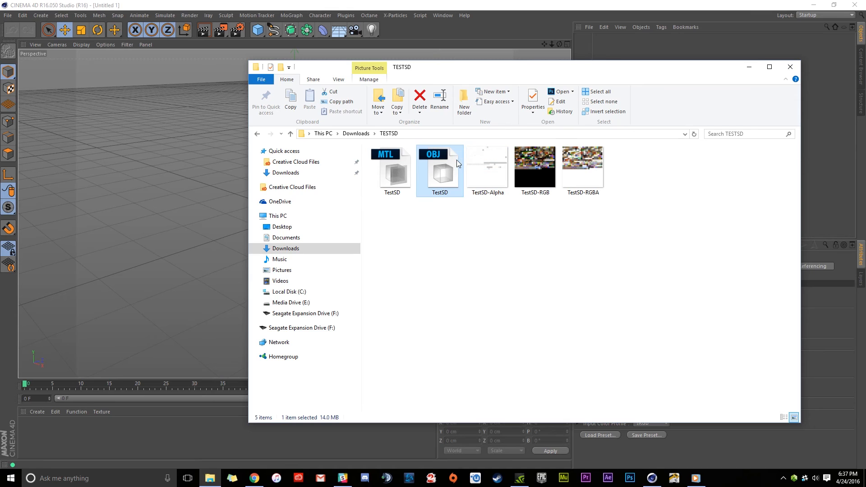
left_click_drag(426, 155, 177, 160)
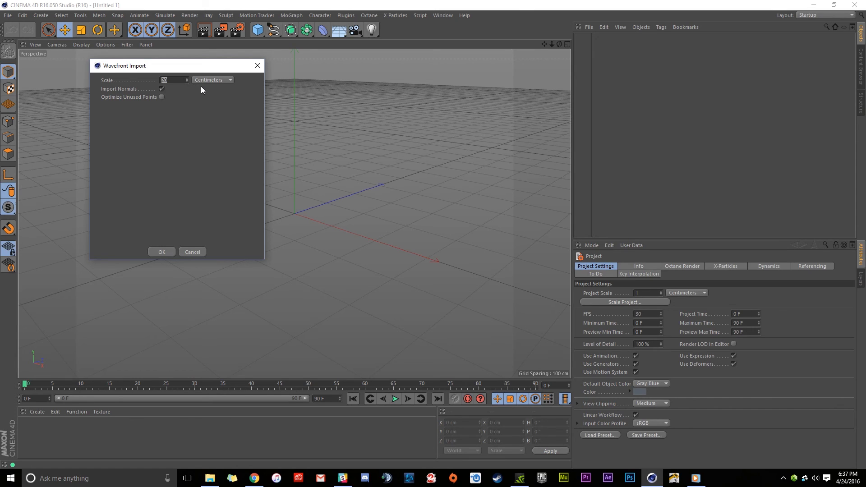
left_click(174, 80)
type("100")
left_click(157, 253)
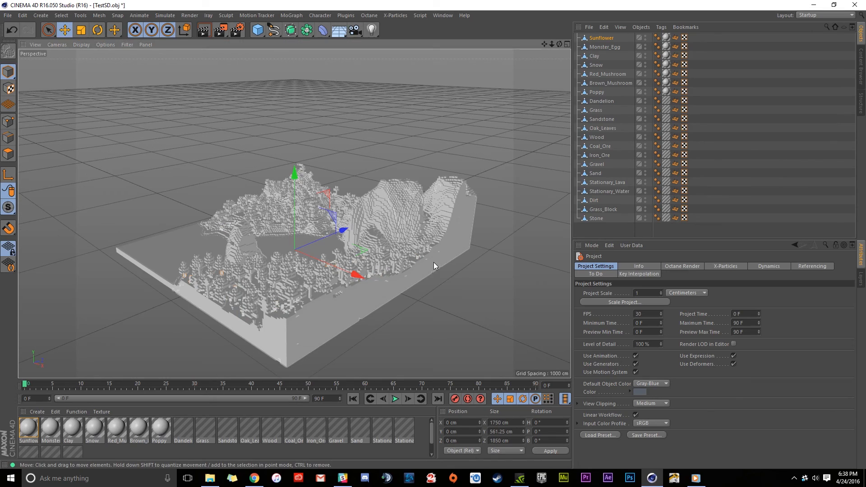
- Add a default 200 cm cube to compare its size with the imported terrain, and delete the cube again
left_click_drag(293, 237, 329, 156, "alt")
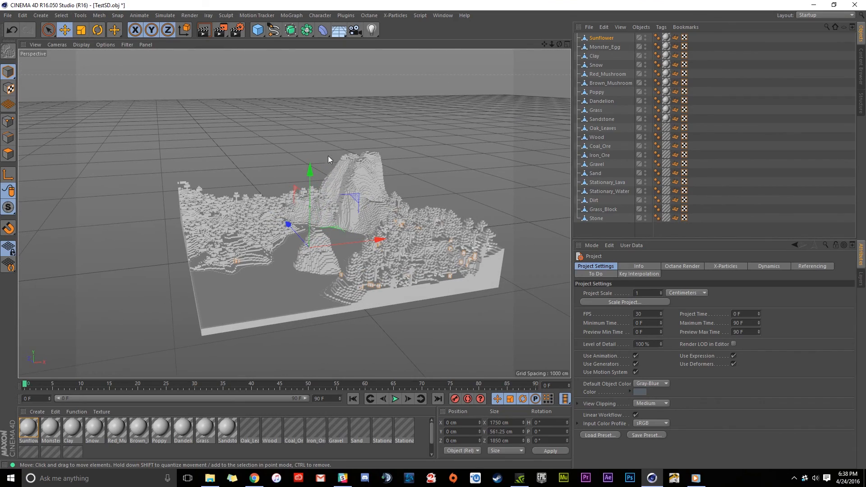
left_click(257, 29)
right_click_drag(296, 239, 383, 239, "alt")
left_click_drag(300, 227, 313, 245, "alt")
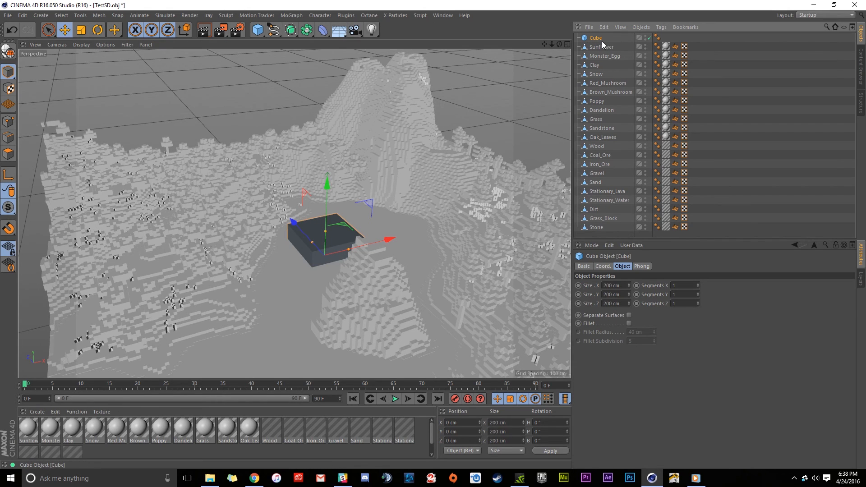
key("Delete")
left_click_drag(370, 286, 279, 191, "alt")
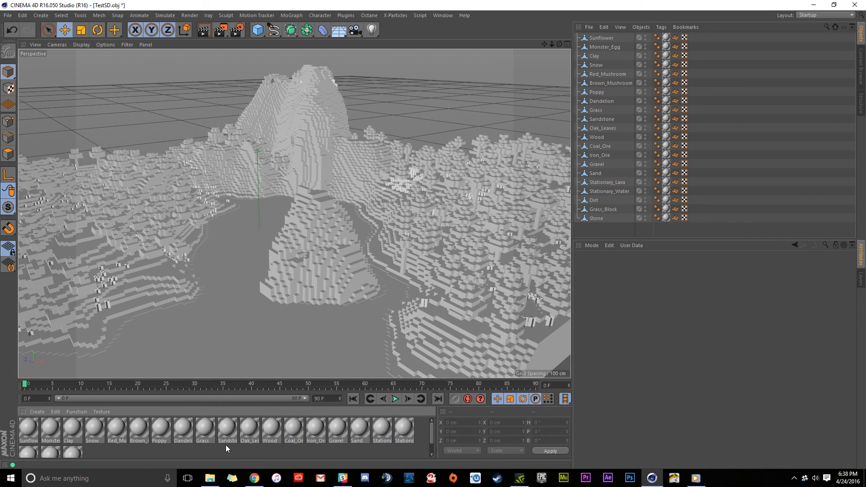
left_click_drag(324, 165, 323, 177, "alt")
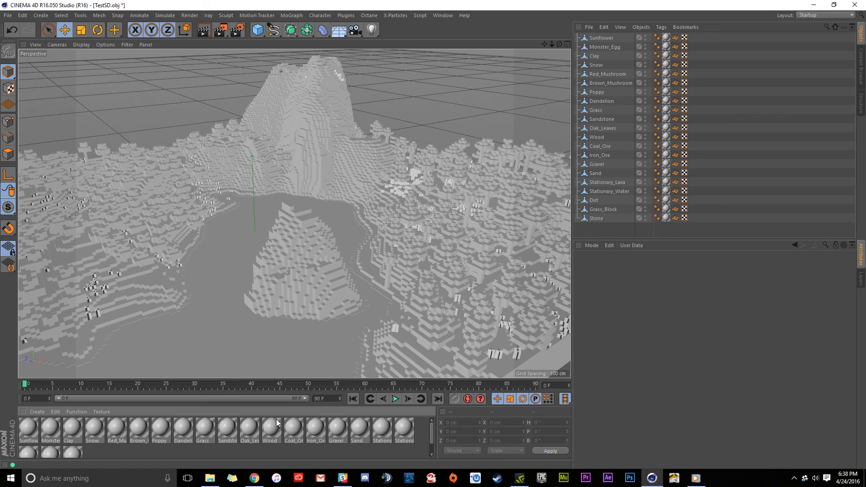
- Select all materials from Sunflower to Stone, load TestSD-RGBA.png as their Color texture, and move the folder window off the main screen
left_click(30, 428)
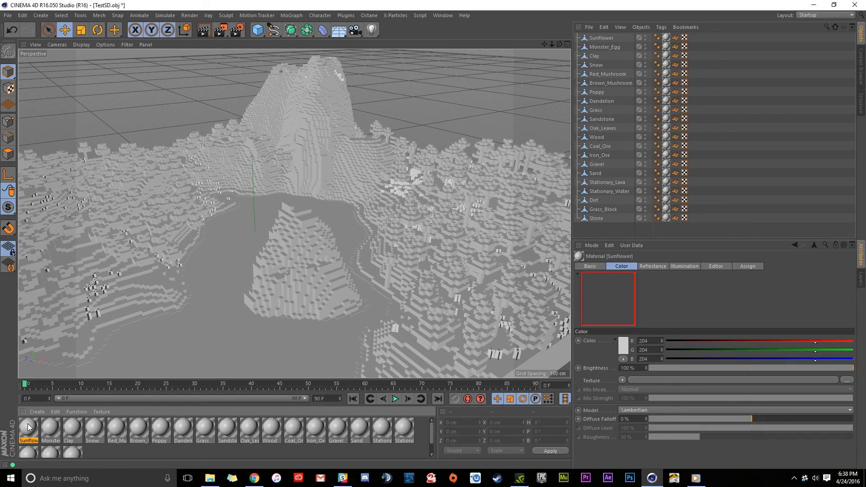
scroll(96, 440, "down", 1)
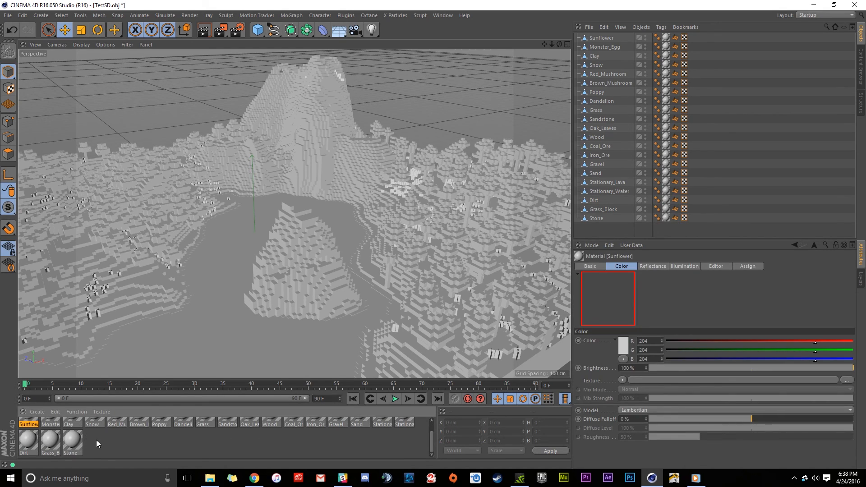
left_click(69, 440, "shift")
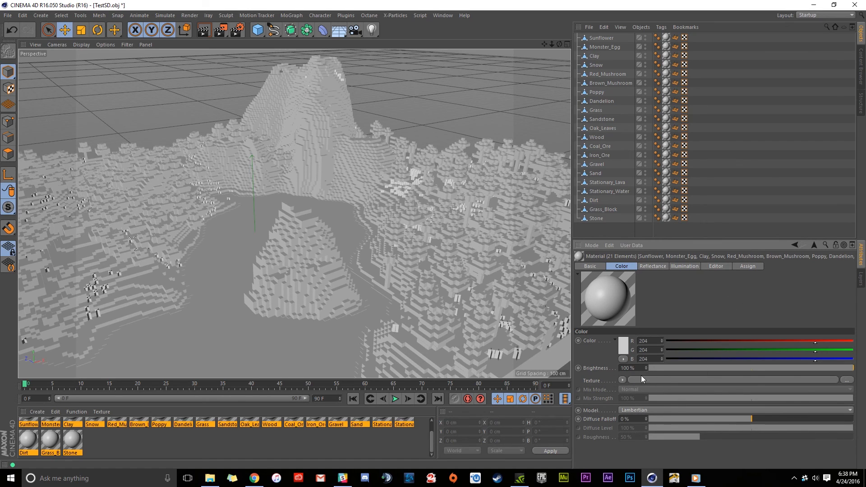
left_click(210, 478)
left_click_drag(595, 78, 399, 56)
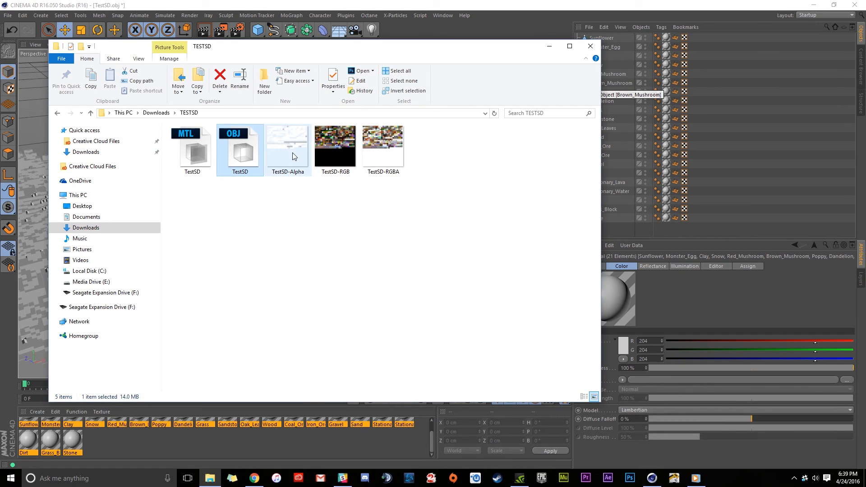
mouse_move(291, 158)
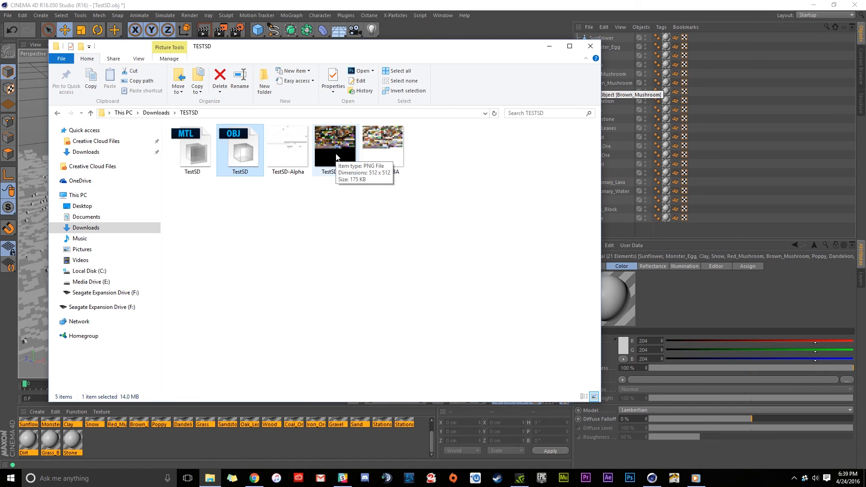
mouse_move(399, 141)
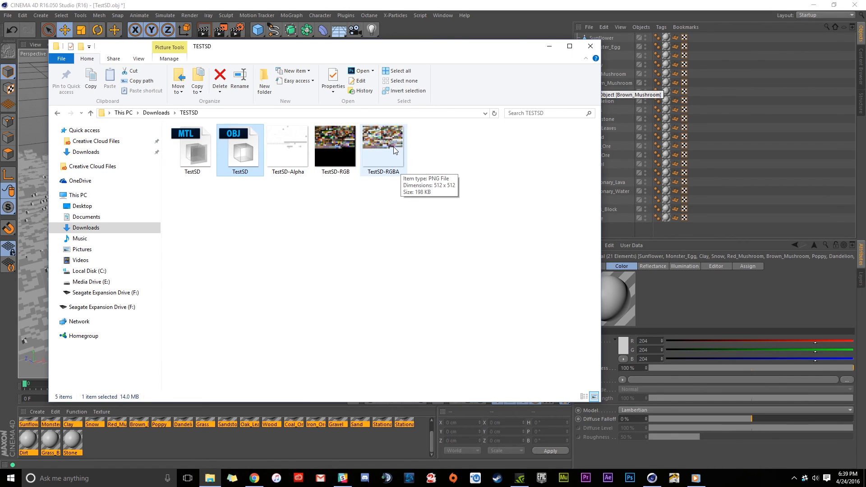
left_click_drag(421, 53, 394, 55)
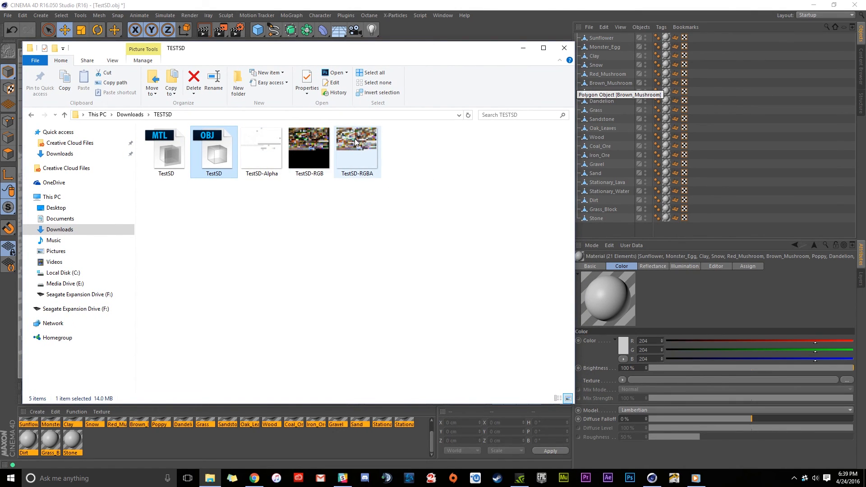
left_click_drag(356, 144, 661, 331)
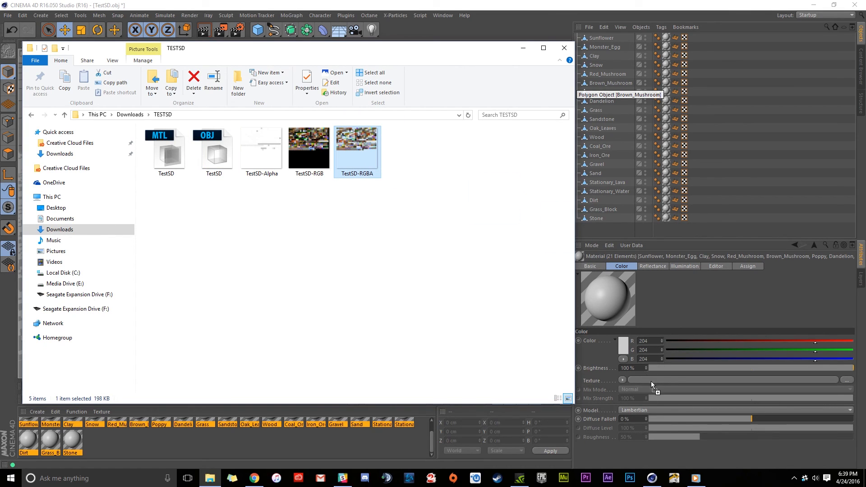
left_click_drag(648, 380, 648, 380)
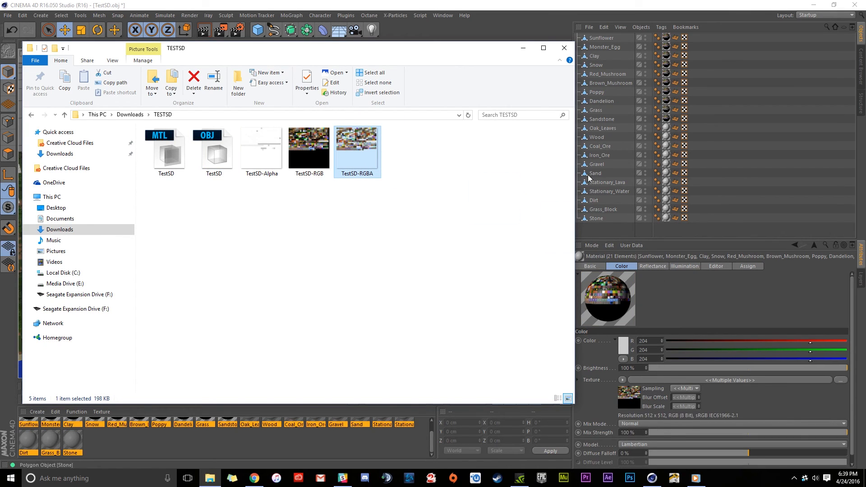
left_click_drag(455, 54, 0, 211)
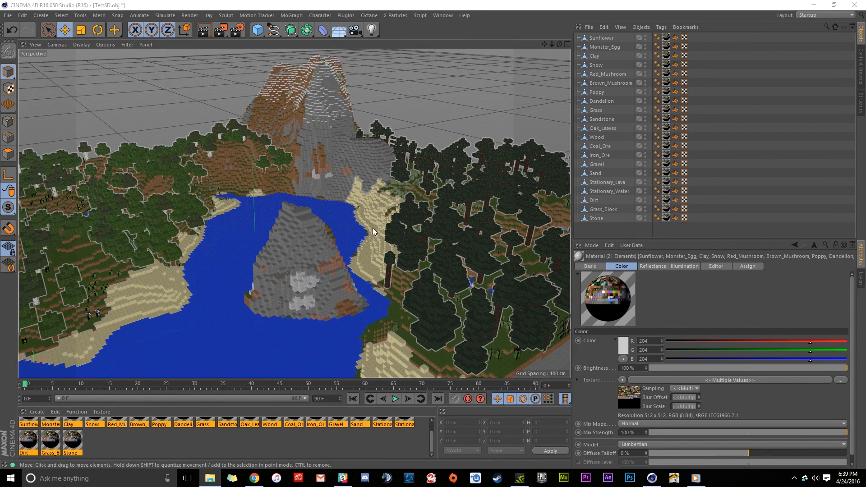
- Render close-up views of the lava fall and the yellow flower at the mountain's base to examine the textures
left_click_drag(311, 212, 304, 194, "alt")
right_click_drag(304, 194, 346, 185, "alt")
left_click_drag(347, 185, 269, 126, "alt")
left_click(207, 32)
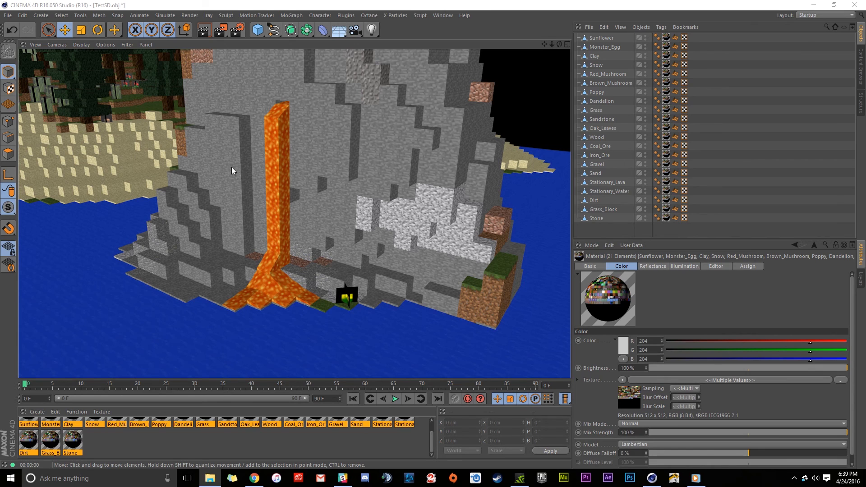
right_click_drag(348, 303, 386, 274, "alt")
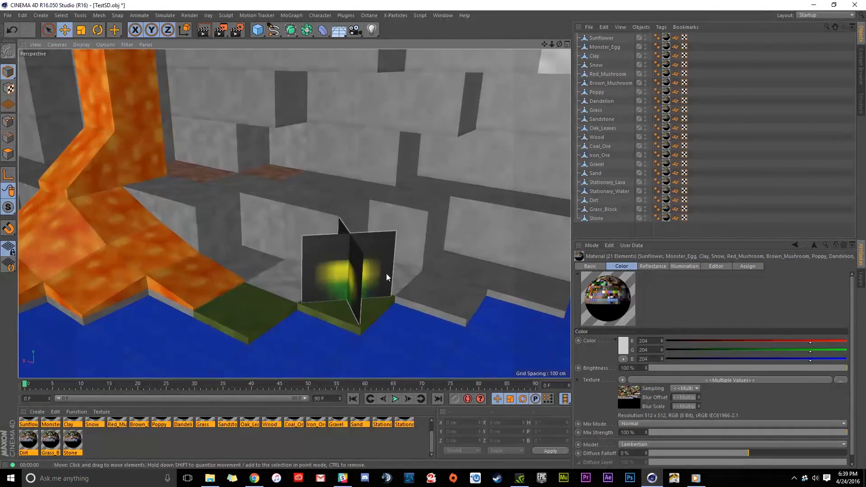
left_click(204, 30)
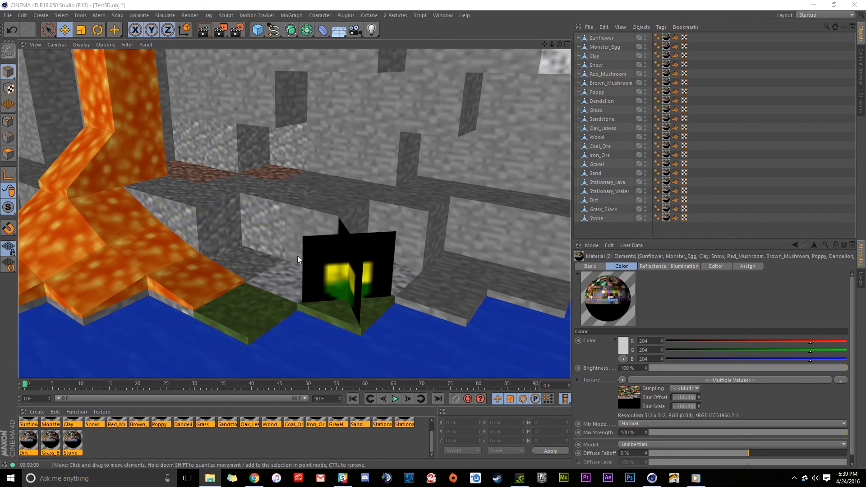
left_click_drag(360, 279, 321, 153, "alt")
left_click_drag(332, 199, 299, 205, "alt")
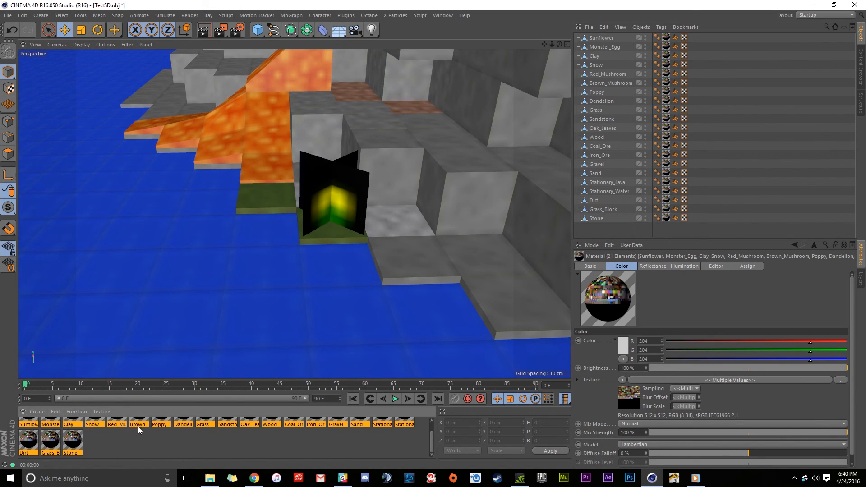
- Reselect all materials and enable their Alpha channel
left_click(103, 436)
left_click(74, 440)
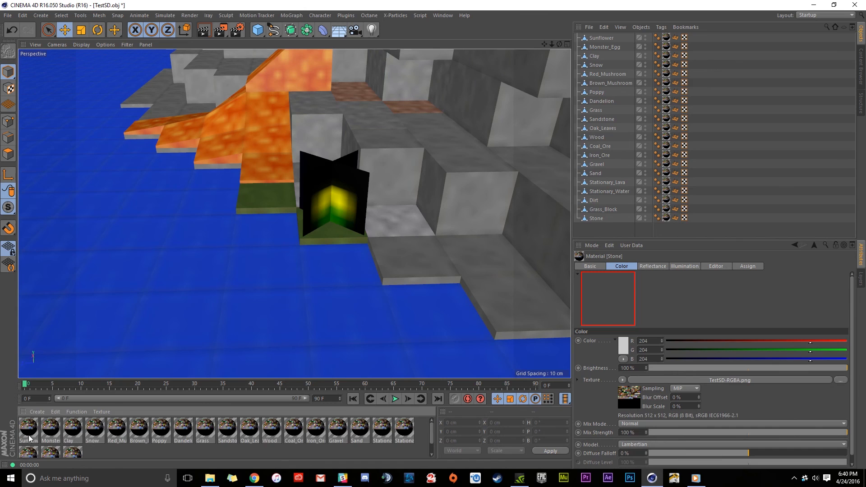
key("ctrl+a")
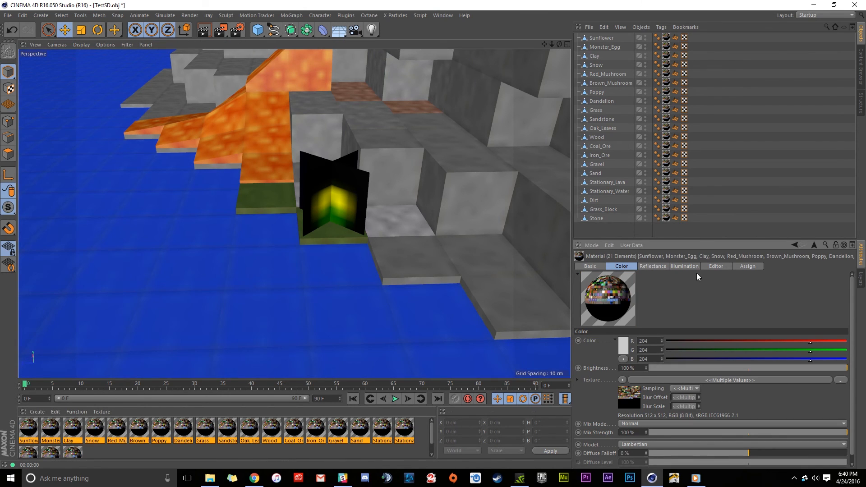
left_click(592, 265)
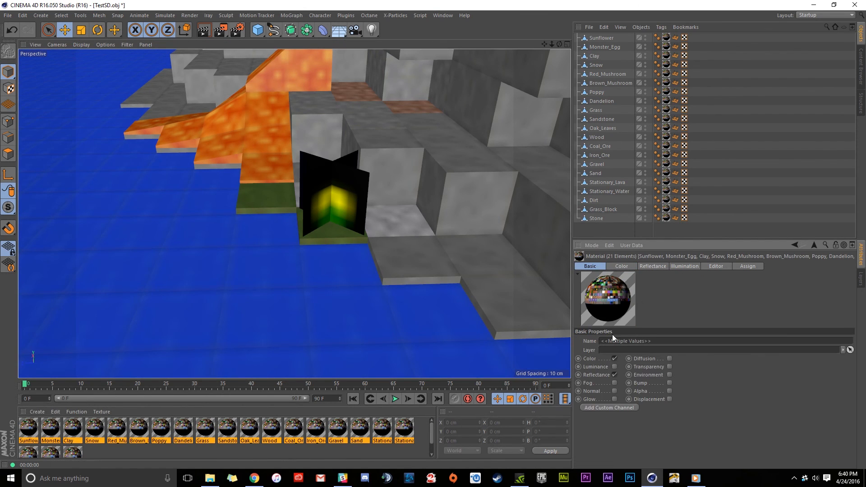
left_click(670, 392)
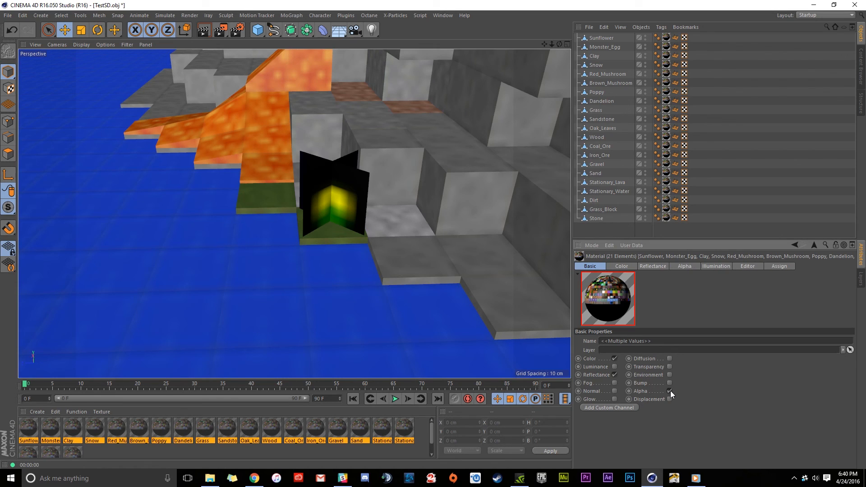
- Load TestSD-RGBA.png from the TESTSD folder as the Alpha texture of all selected materials and minimize the folder window
left_click(686, 266)
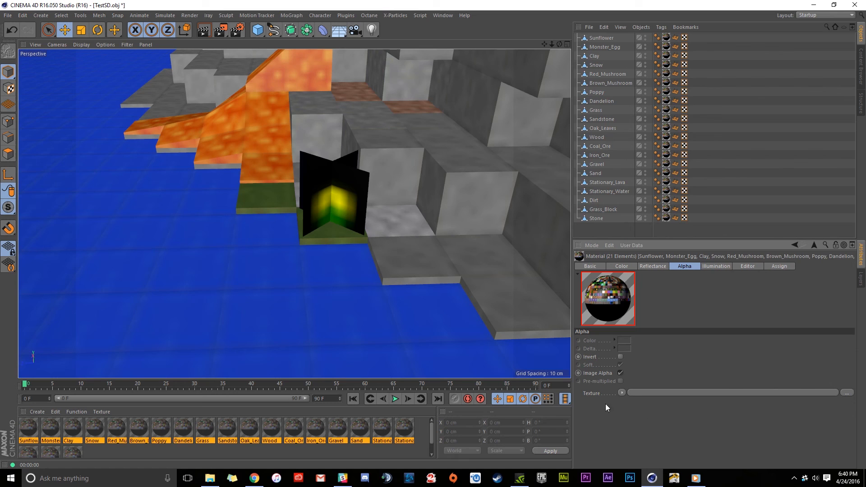
left_click_drag(0, 107, 461, 86)
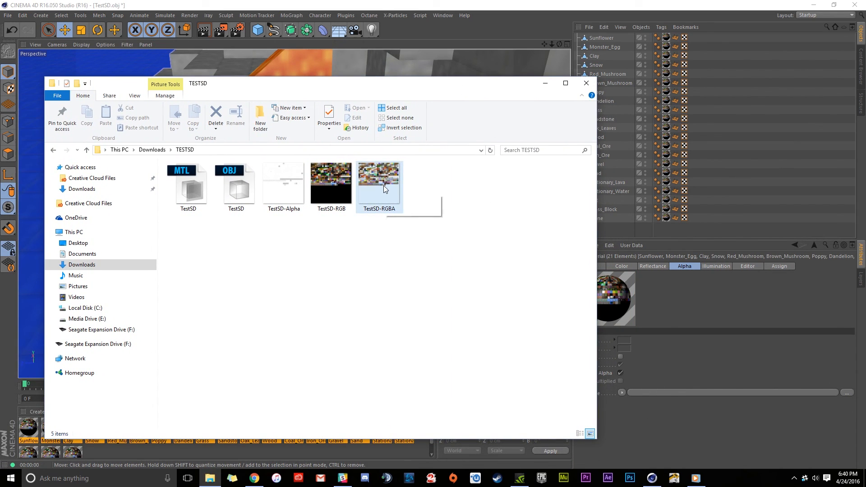
left_click_drag(395, 189, 676, 392)
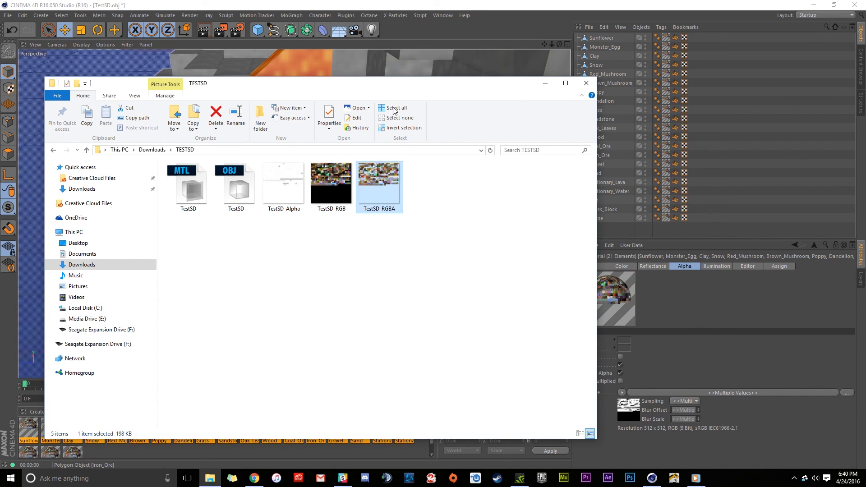
left_click(545, 83)
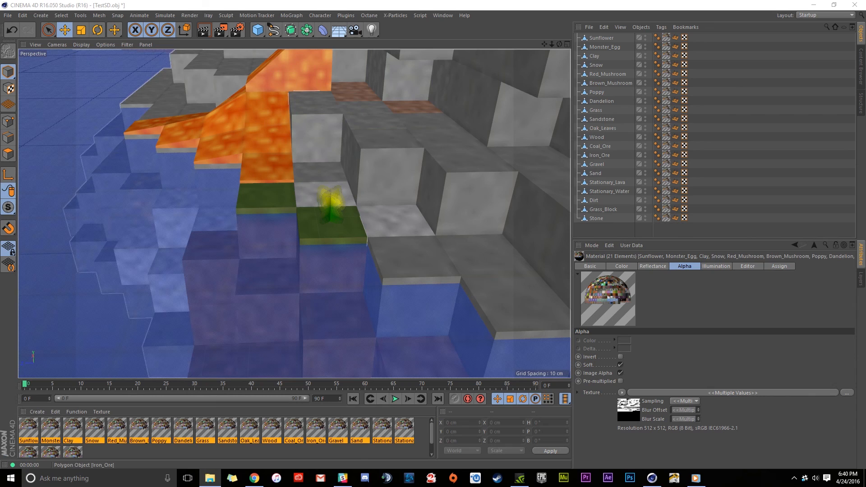
- Render a close-up of the yellow flower beside the lava fall to examine its alpha transparency
left_click_drag(337, 199, 375, 163, "alt")
left_click(204, 30)
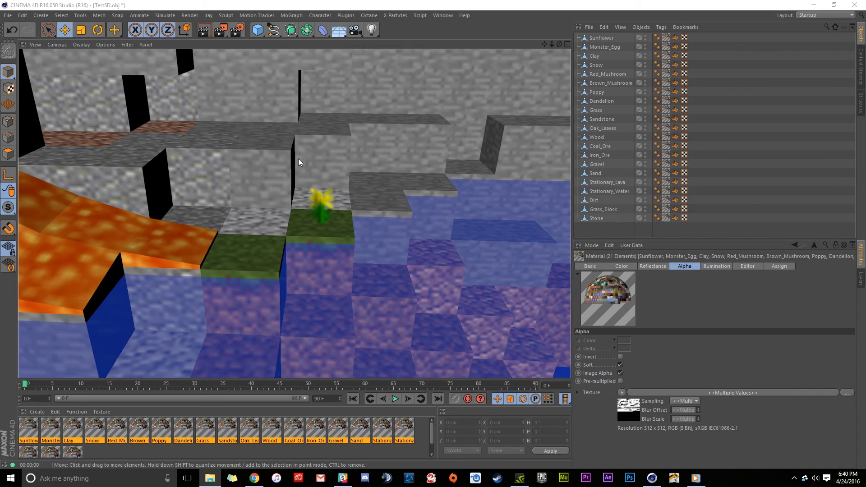
- Render a view across the forest towards the snowy mountain to examine the leaf and trunk textures
left_click_drag(340, 170, 182, 182, "alt")
right_click_drag(384, 189, 193, 205, "alt")
left_click_drag(194, 204, 293, 181, "alt")
right_click_drag(308, 267, 406, 253, "alt")
left_click_drag(284, 289, 296, 147, "alt")
left_click_drag(225, 149, 255, 97, "alt")
left_click_drag(234, 245, 372, 235, "alt")
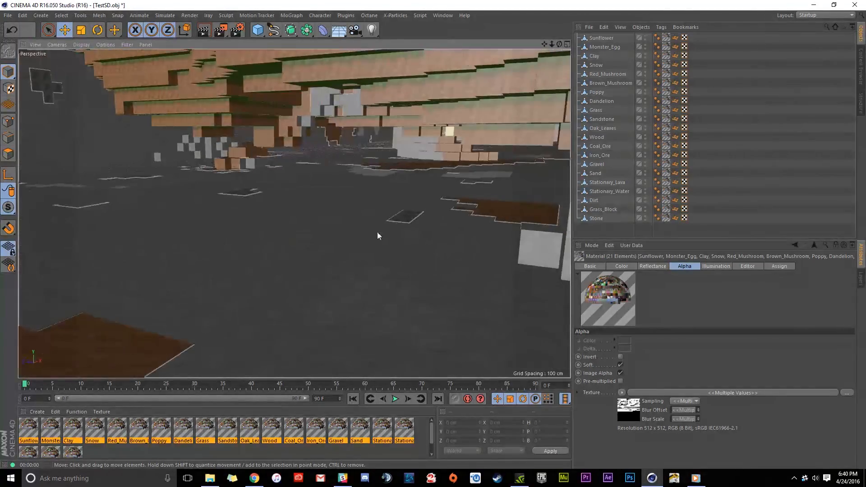
right_click_drag(429, 216, 316, 220, "alt")
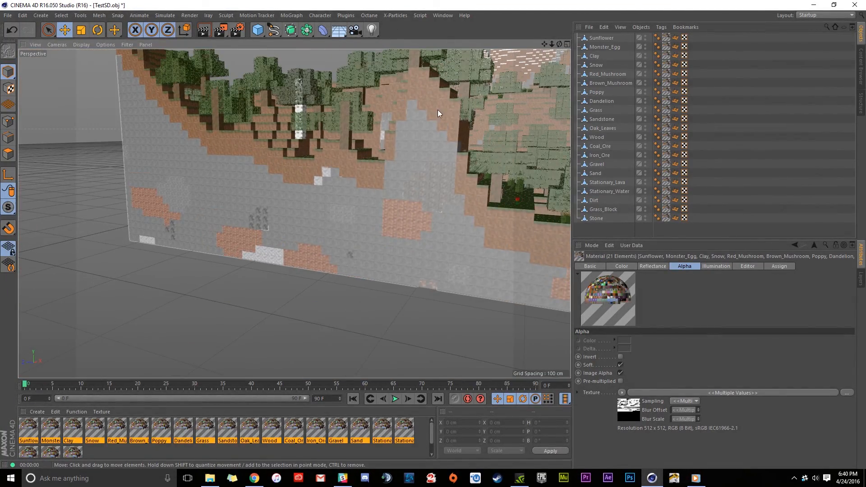
middle_click_drag(437, 110, 225, 258, "alt")
right_click_drag(231, 216, 313, 174, "alt")
middle_click_drag(313, 174, 244, 173, "alt")
left_click_drag(245, 173, 286, 166, "alt")
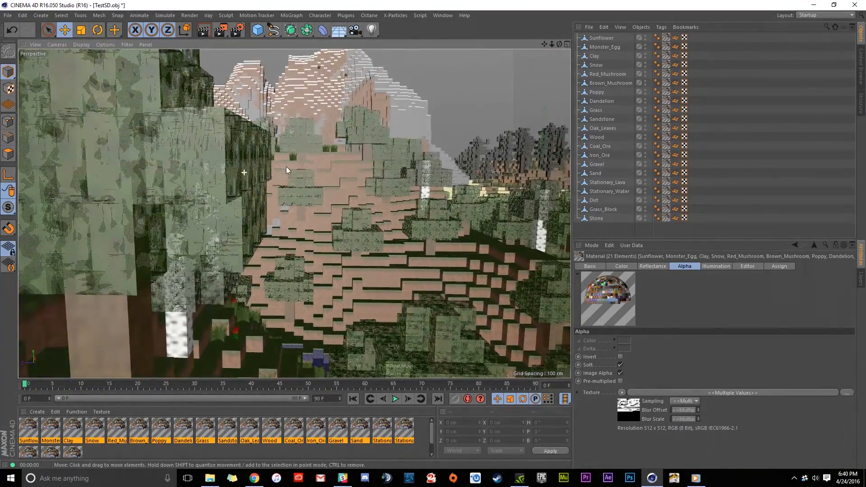
left_click(203, 30)
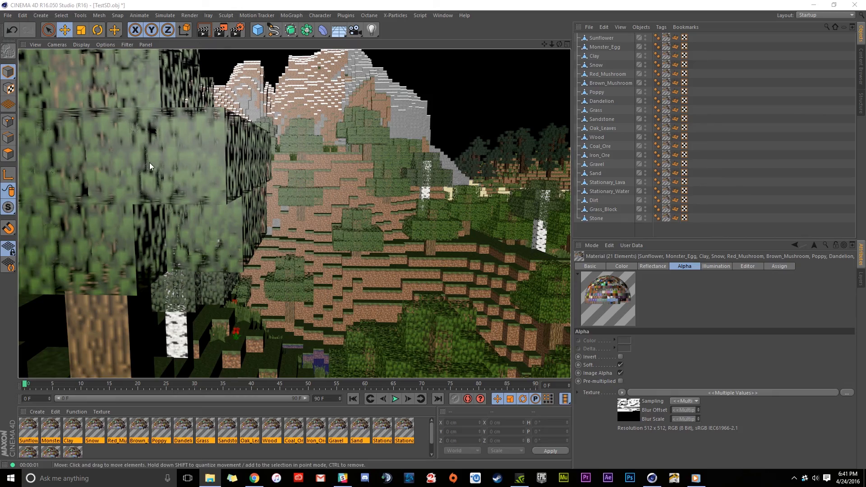
- Disable the Reflectance channel of all selected materials and render the view of the tree trunks
middle_click_drag(123, 309, 223, 200, "alt")
left_click_drag(224, 199, 167, 221, "alt")
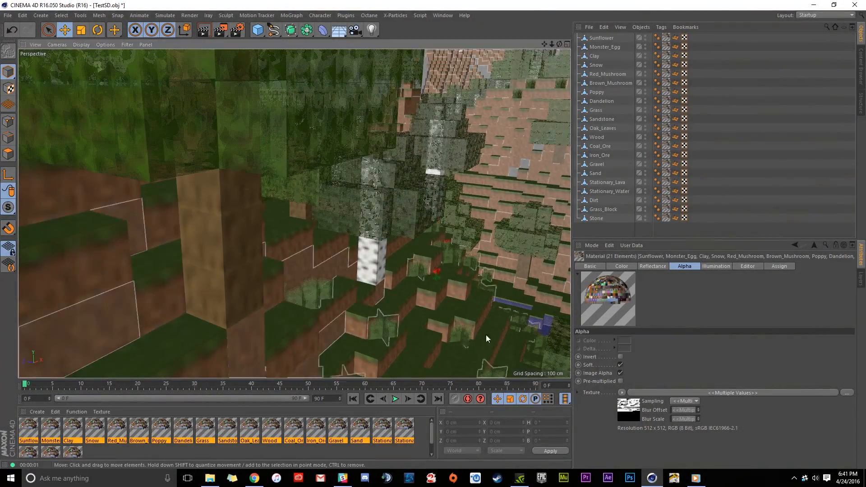
left_click(654, 266)
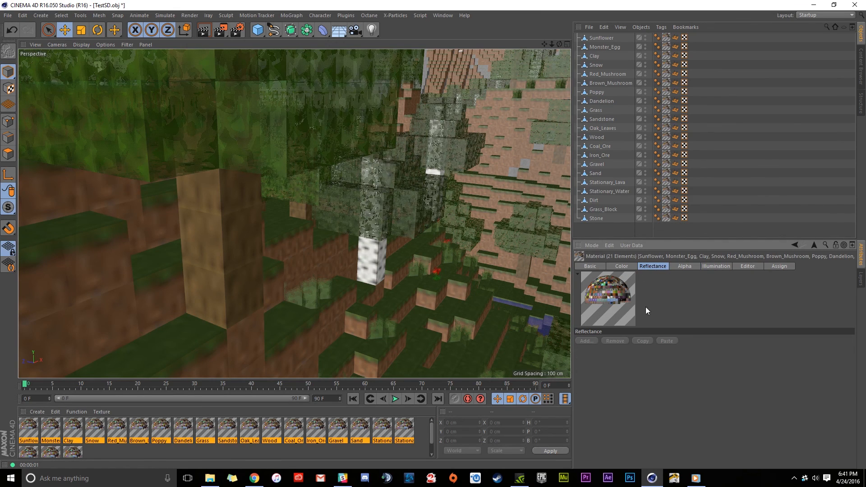
left_click(630, 266)
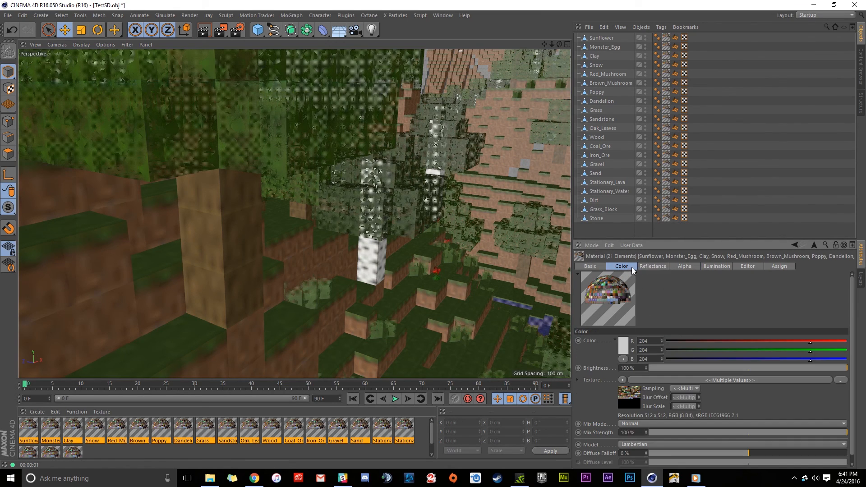
left_click(595, 265)
left_click(615, 375)
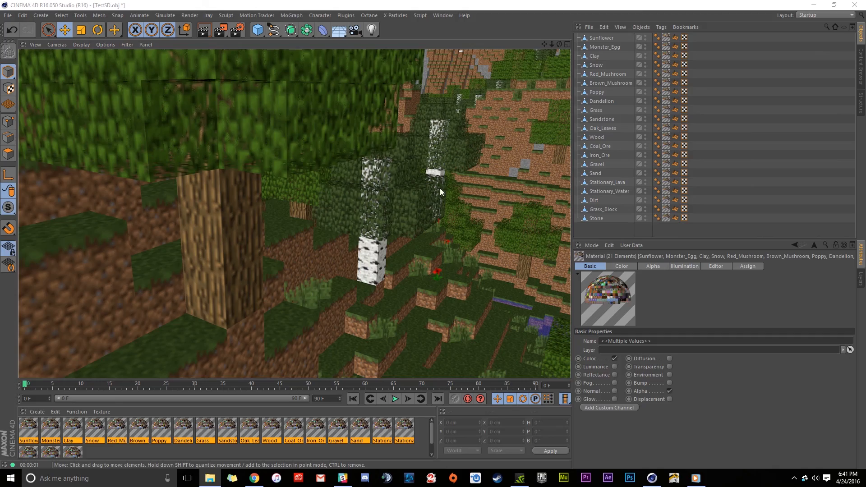
- Create a new project and open the TESTHD folder in Downloads
left_click_drag(234, 221, 185, 237, "alt")
right_click_drag(296, 254, 257, 257, "alt")
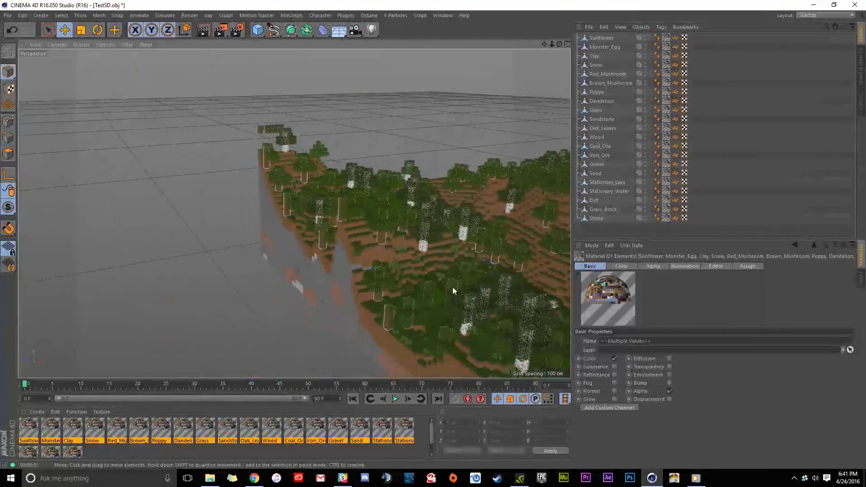
middle_click_drag(453, 286, 196, 248, "alt")
key("ctrl+n")
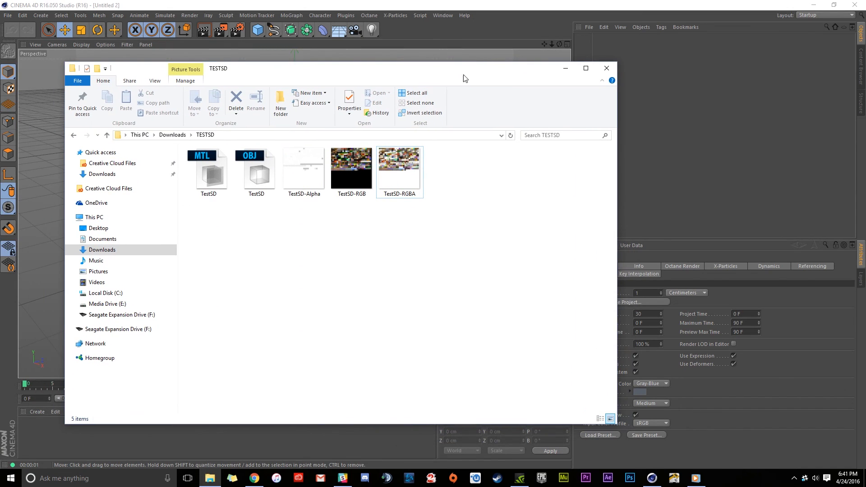
left_click(121, 250)
double_click(307, 171)
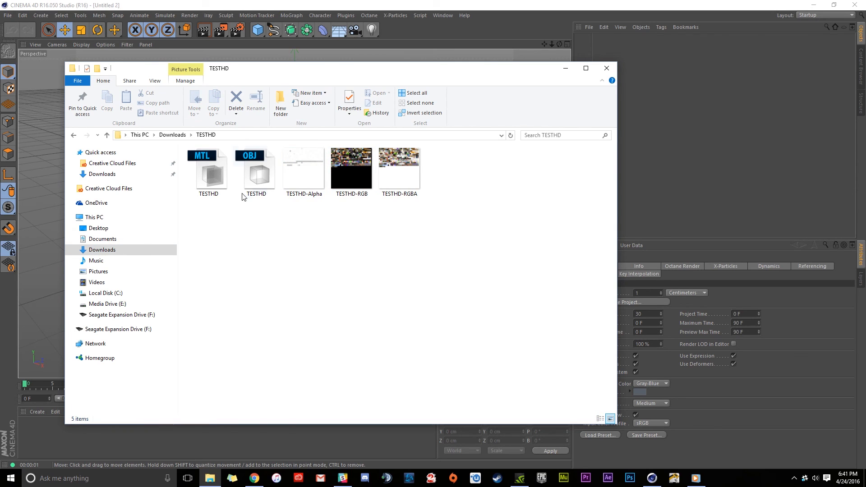
- Preview TESTHD-RGBA.png at full size and close the image viewer
left_click(391, 168)
left_click(298, 227)
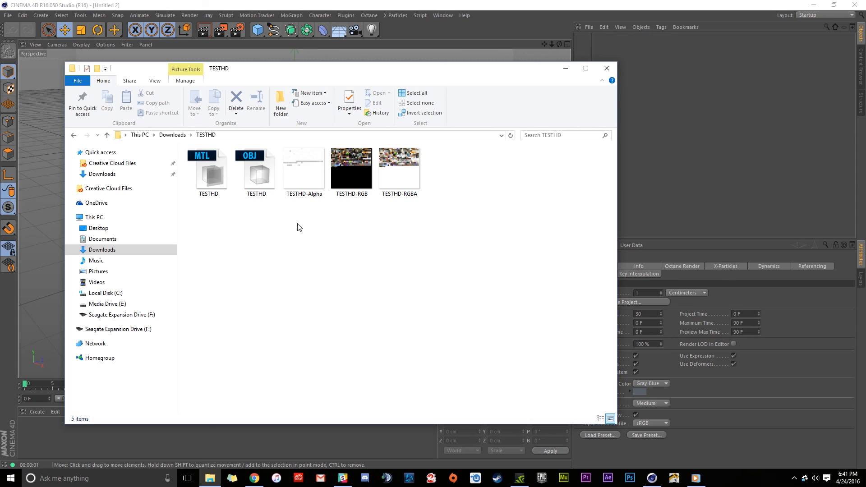
double_click(398, 165)
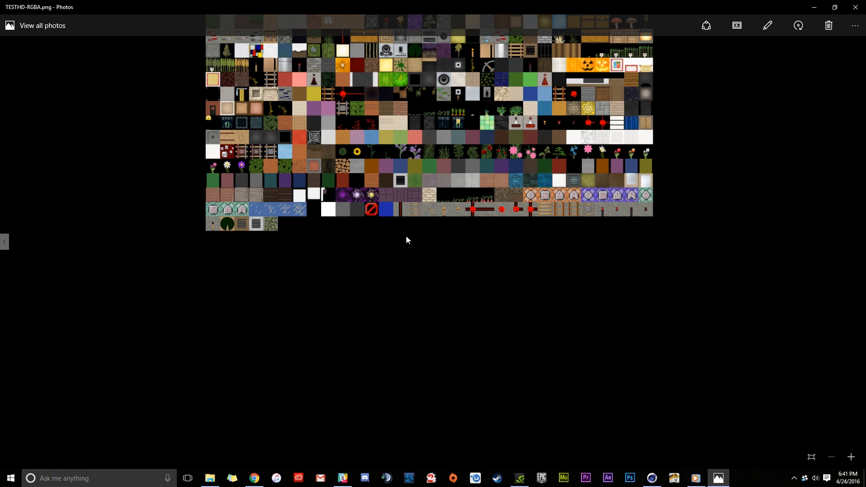
left_click(856, 7)
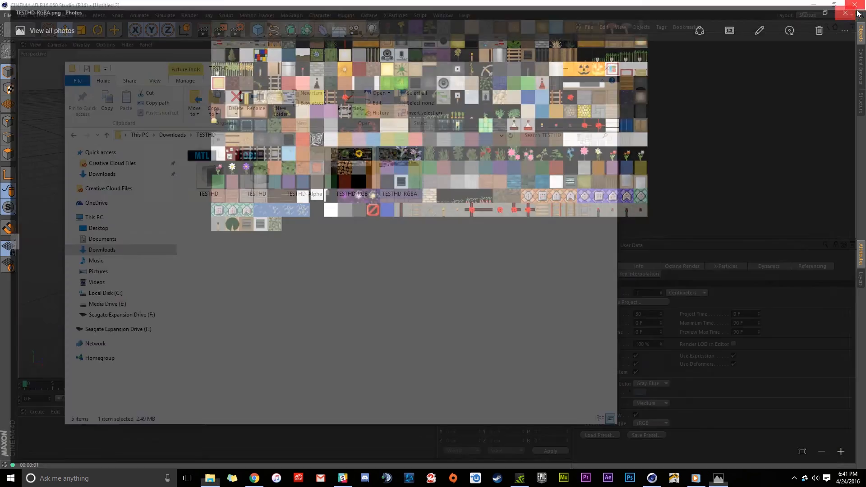
- Import TESTHD.obj from the TESTHD folder into the new project with Import Normals enabled
left_click_drag(259, 175, 378, 56)
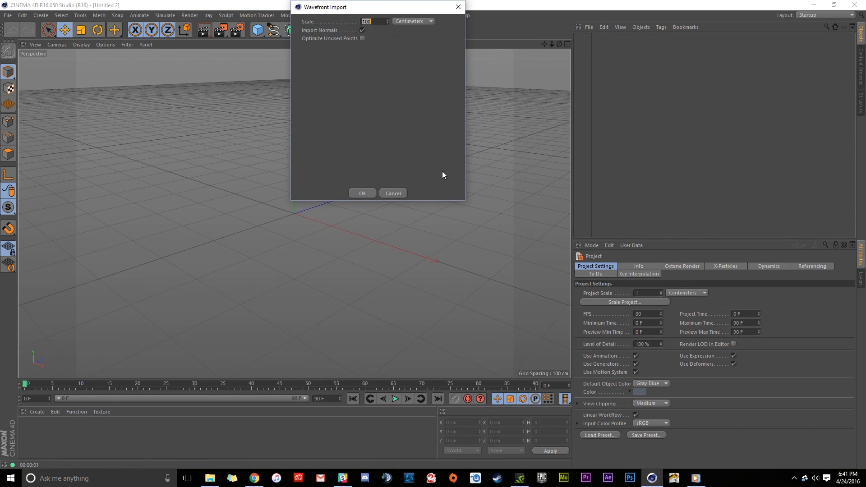
left_click(363, 194)
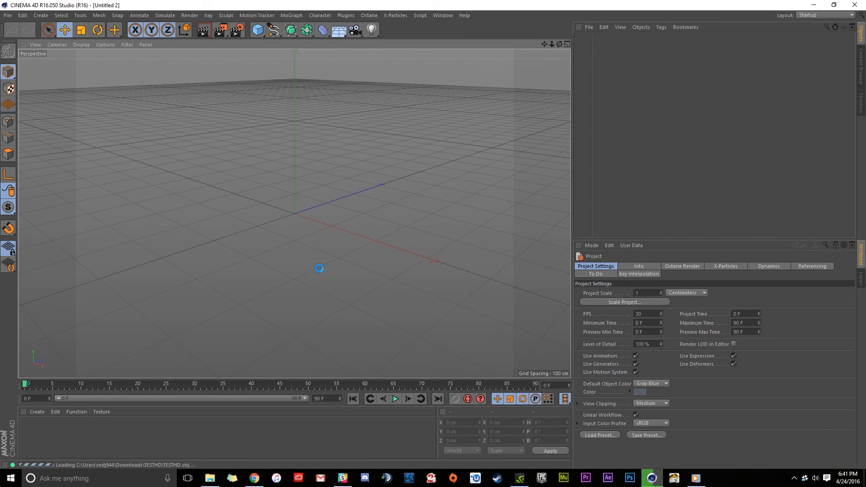
left_click_drag(262, 248, 269, 267, "alt")
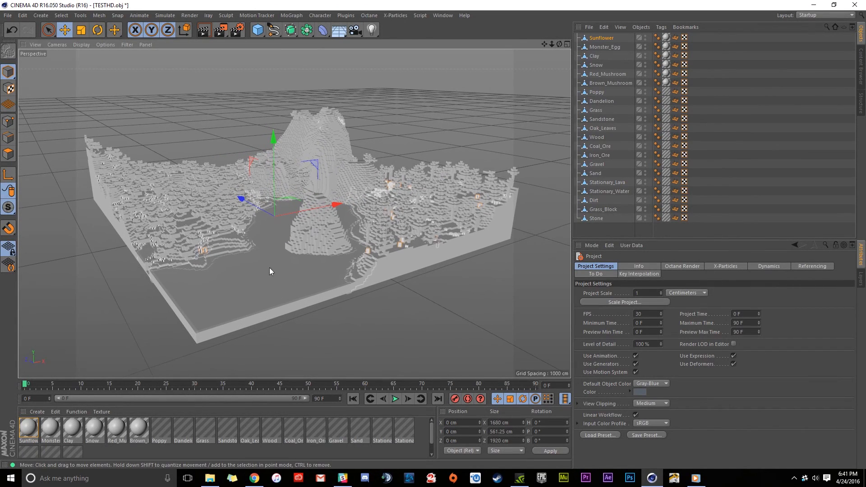
- Select all materials from Sunflower to Stone, load TESTHD-RGBA.png as their Color texture, and minimize the folder window
left_click(32, 429)
left_click(74, 442, "shift")
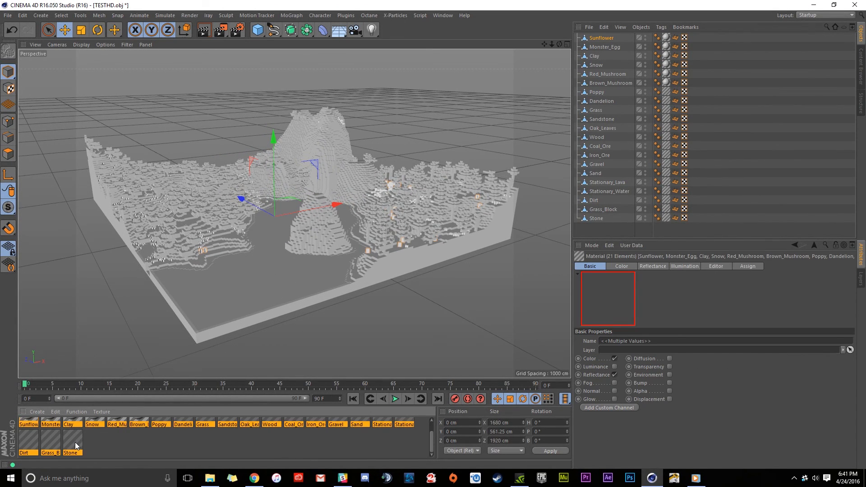
left_click(622, 266)
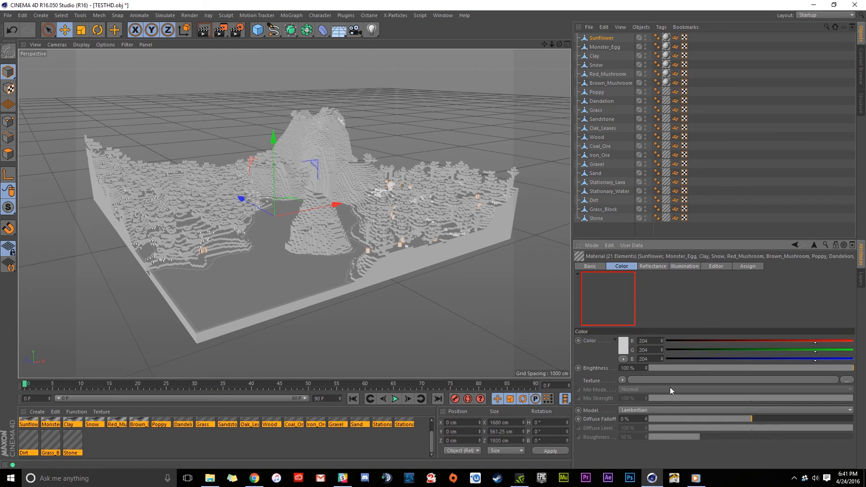
left_click(210, 478)
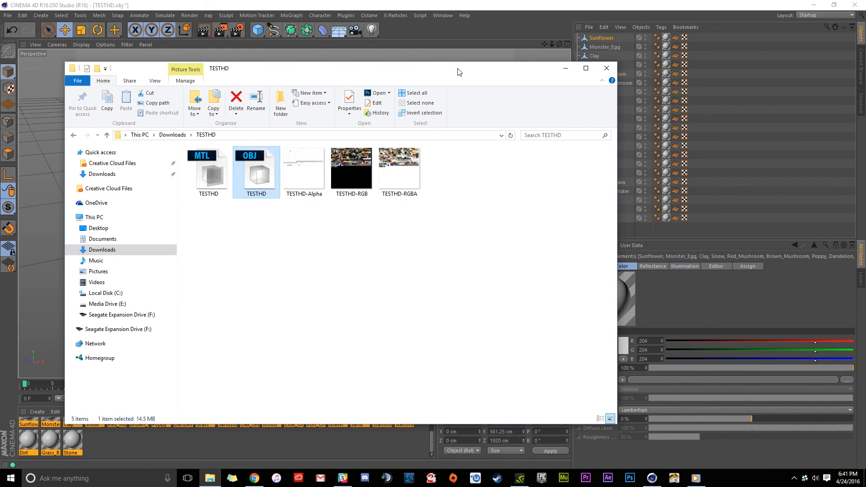
left_click_drag(460, 74, 421, 51)
left_click_drag(359, 149, 658, 377)
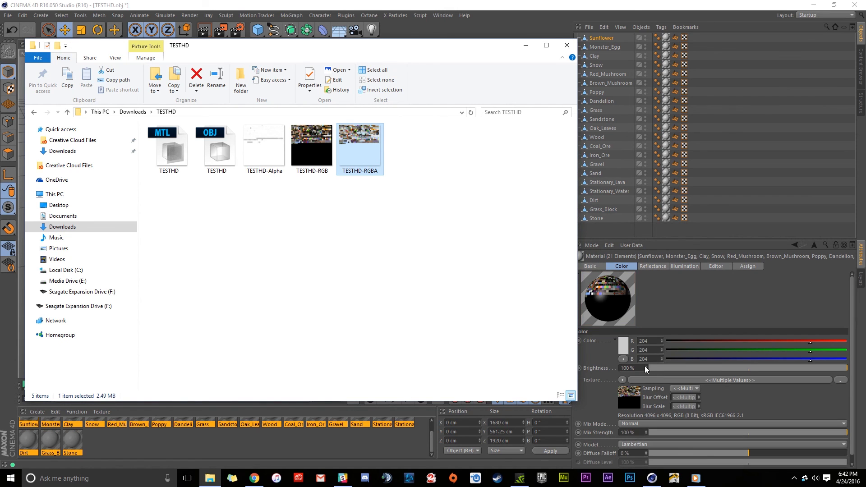
left_click(526, 45)
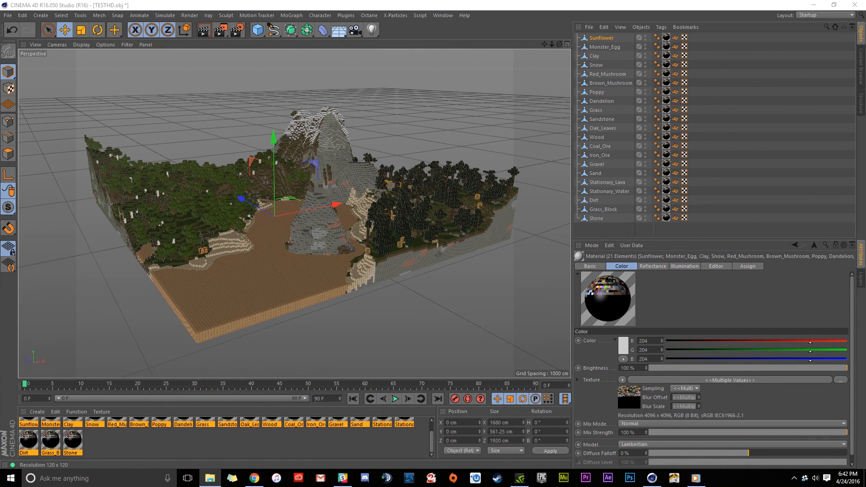
- Render a view over the lake, sandy shore and stone mountain to examine the HD color textures
left_click_drag(371, 206, 348, 201, "alt")
right_click_drag(250, 229, 351, 250, "alt")
middle_click_drag(352, 250, 285, 167, "alt")
left_click_drag(333, 239, 313, 236, "alt")
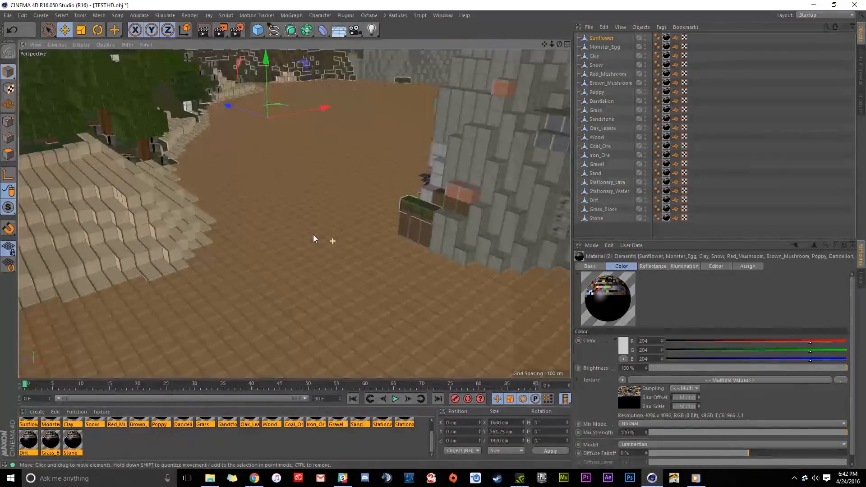
right_click_drag(357, 244, 317, 248, "alt")
key("ctrl+r")
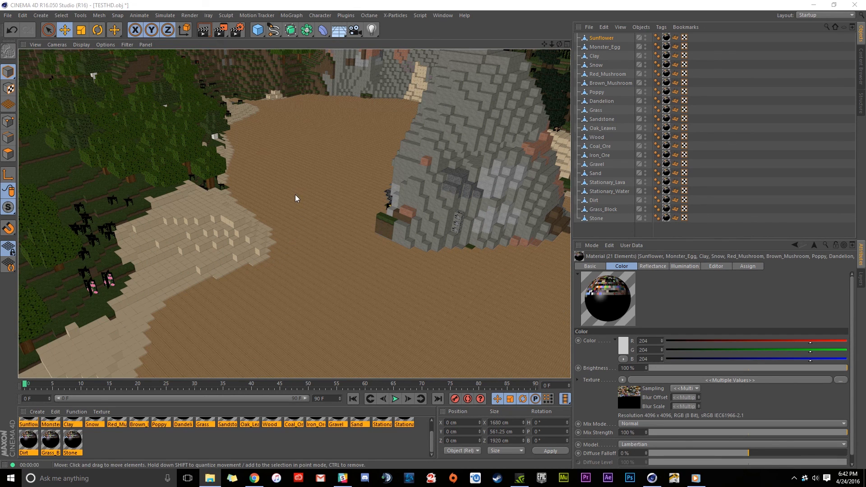
- Render close-ups of the hillside tree's leaves and the plank-like lake surface to examine the HD textures
left_click_drag(347, 277, 268, 182, "alt")
left_click_drag(352, 259, 298, 180, "alt")
middle_click_drag(298, 180, 358, 346, "alt")
middle_click_drag(282, 161, 324, 253, "alt")
left_click_drag(323, 252, 380, 283, "alt")
left_click_drag(288, 226, 386, 250, "alt")
left_click_drag(199, 201, 293, 203, "alt")
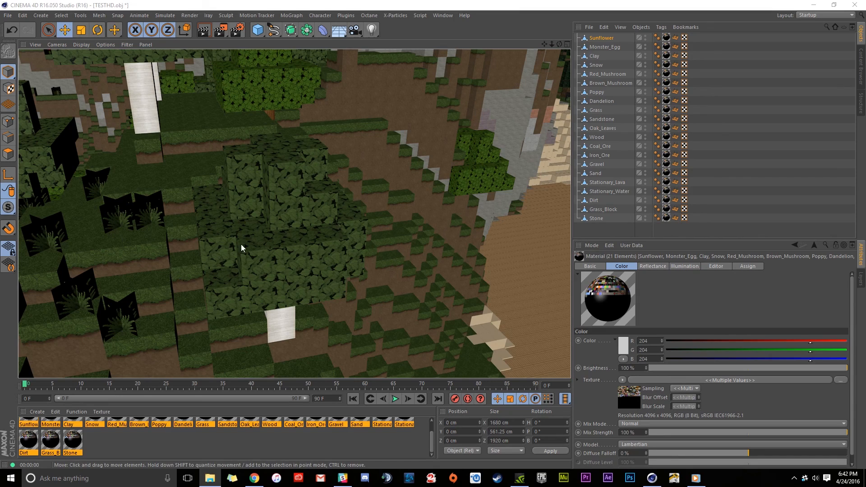
left_click_drag(453, 283, 285, 250, "alt")
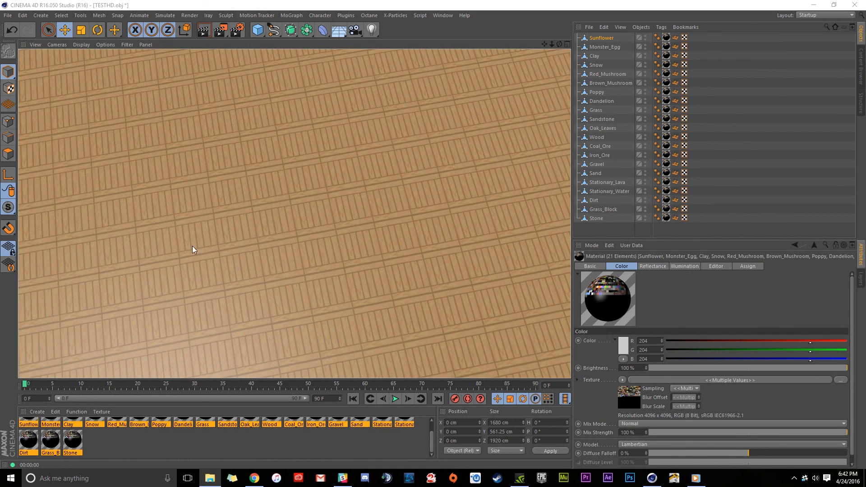
left_click_drag(274, 224, 469, 260, "alt")
- Enable the Alpha channel of all selected materials, load TESTHD-RGBA.png as their Alpha texture, and move the folder window off the main screen
left_click(596, 266)
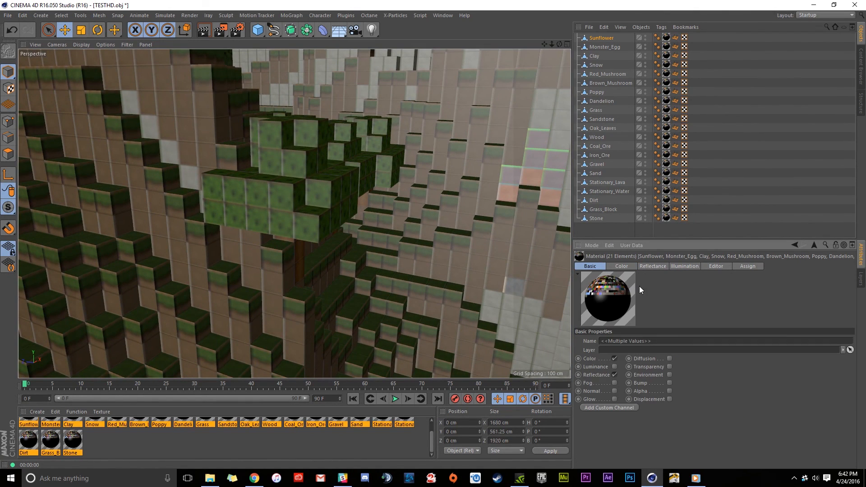
left_click(670, 392)
left_click(691, 266)
left_click_drag(0, 123, 473, 83)
left_click_drag(386, 186, 644, 364)
left_click_drag(675, 389, 676, 390)
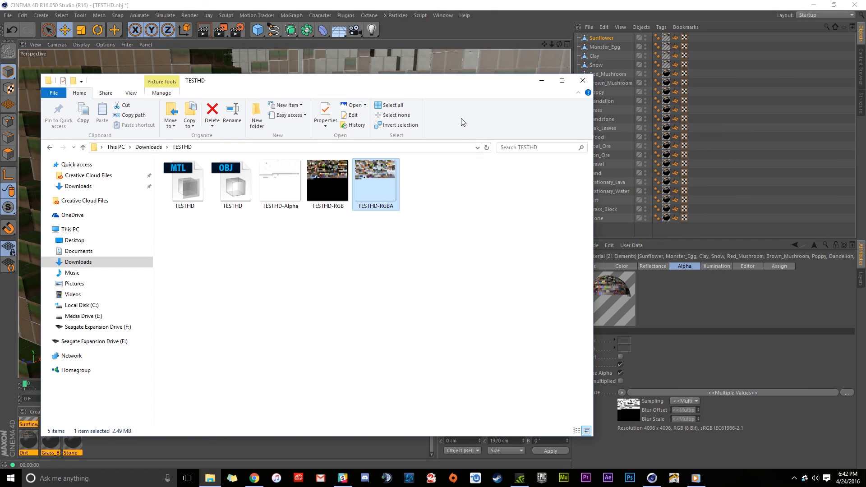
left_click_drag(480, 86, 0, 121)
- Render a view among the treetops facing the sandy shore to examine the leaves with alpha applied
left_click_drag(316, 138, 366, 161, "alt")
scroll(335, 144, "down", 10)
left_click_drag(326, 258, 328, 240, "alt")
right_click_drag(328, 281, 454, 216, "alt")
middle_click_drag(388, 216, 258, 275, "alt")
left_click_drag(226, 224, 280, 193, "alt")
left_click(204, 30)
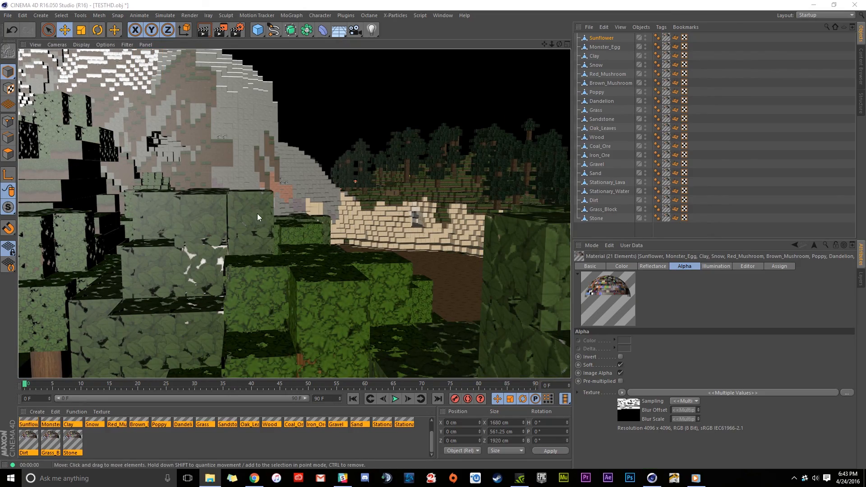
- Render a close-up of the red poppies on the grass at the lake's edge to examine their transparency
middle_click_drag(202, 141, 245, 239, "alt")
scroll(251, 287, "up", 6)
left_click_drag(259, 280, 295, 335, "alt")
middle_click_drag(295, 335, 359, 204, "alt")
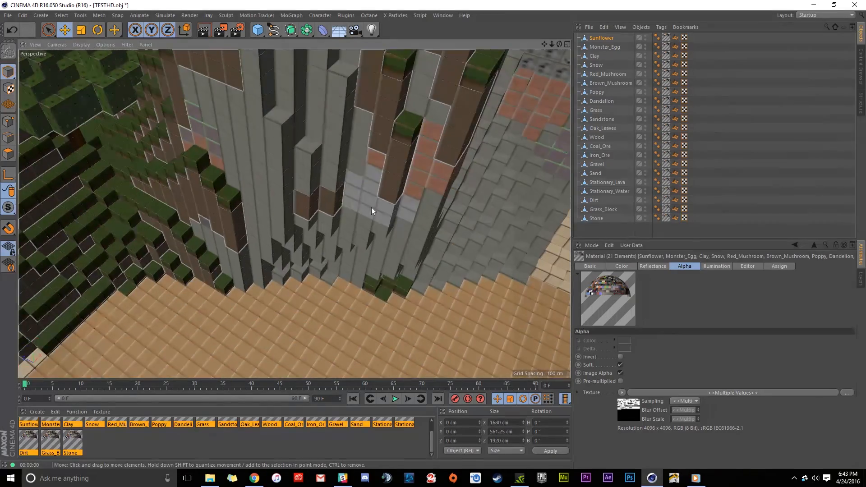
scroll(359, 204, "down", 5)
left_click_drag(395, 256, 344, 226, "alt")
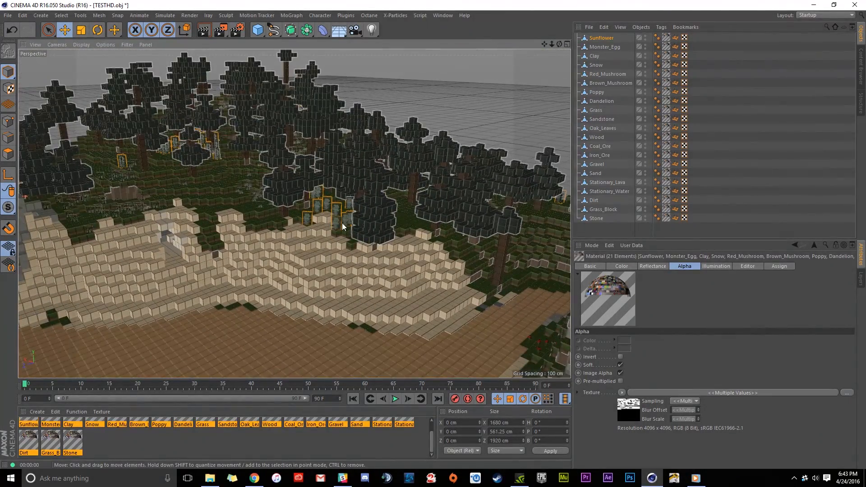
right_click_drag(349, 226, 416, 233, "alt")
middle_click_drag(415, 234, 328, 213, "alt")
left_click_drag(299, 248, 421, 240, "alt")
right_click_drag(397, 231, 486, 197, "alt")
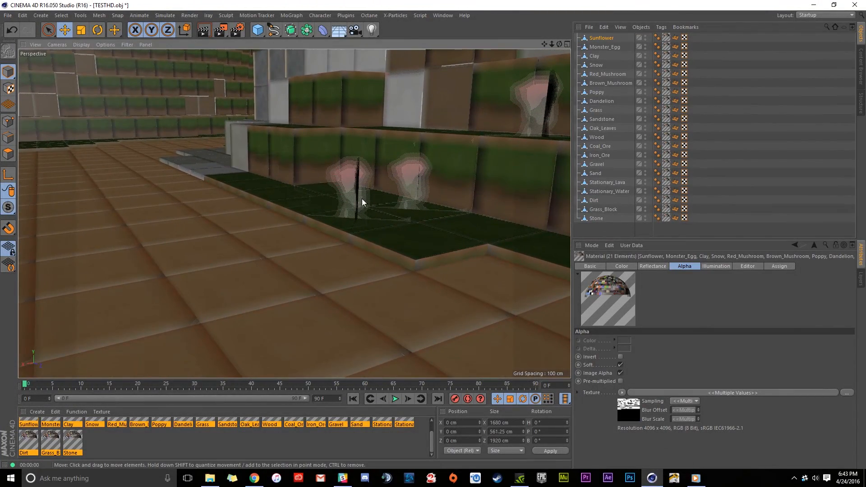
right_click_drag(362, 198, 425, 222, "alt")
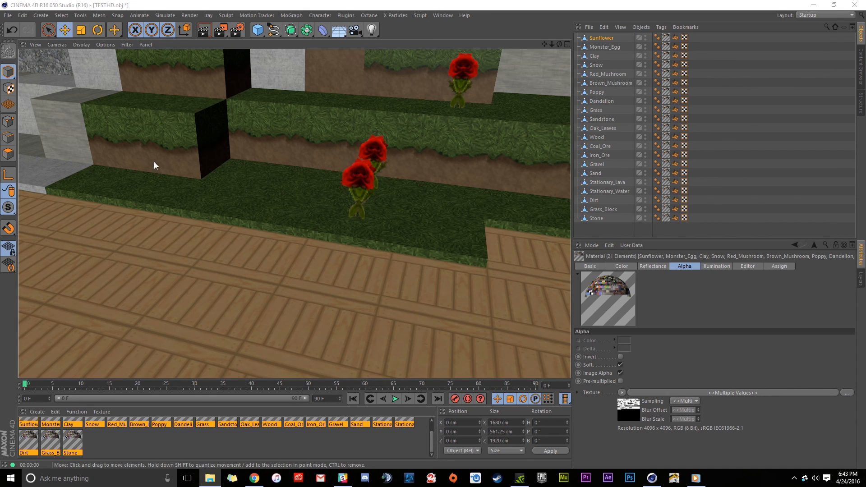
- Render a close-up of the stone, dirt and grass block ledges at the lake's edge to examine their HD textures
middle_click_drag(199, 124, 405, 262, "alt")
left_click_drag(188, 182, 221, 174, "alt")
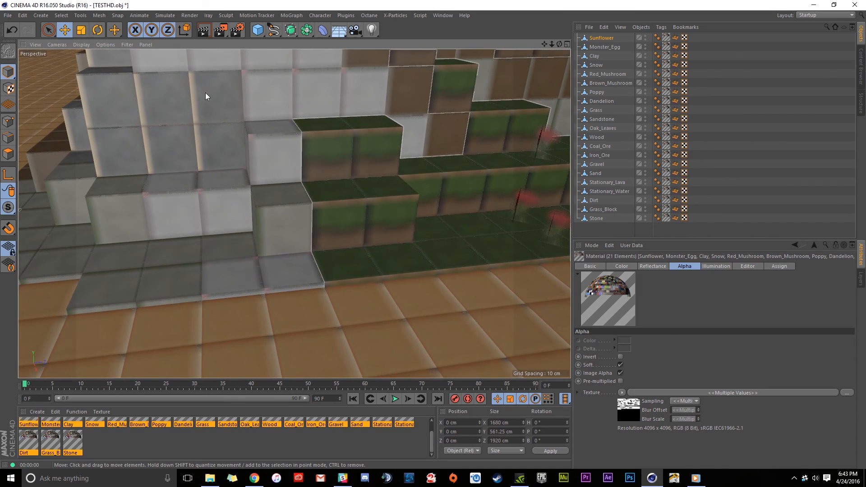
left_click(204, 29)
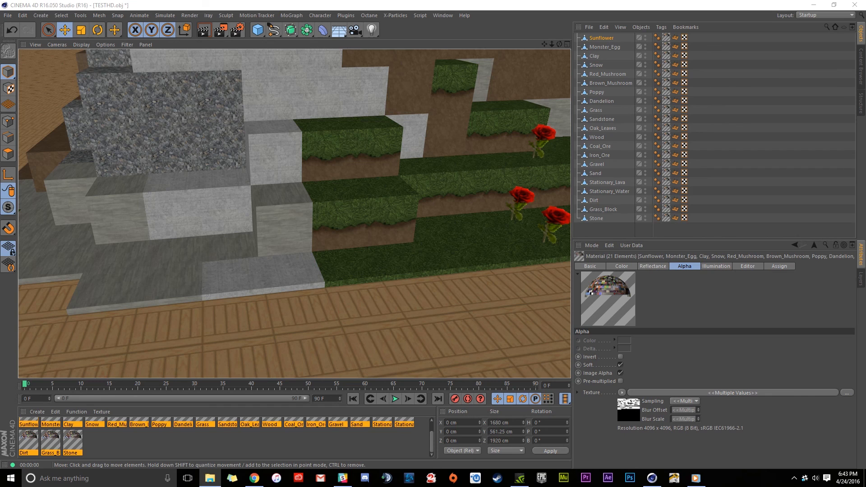
- Bring the TESTHD folder window onto the main screen and view the TESTHD-RGBA.png texture sheet
left_click_drag(0, 112, 429, 92)
double_click(400, 189)
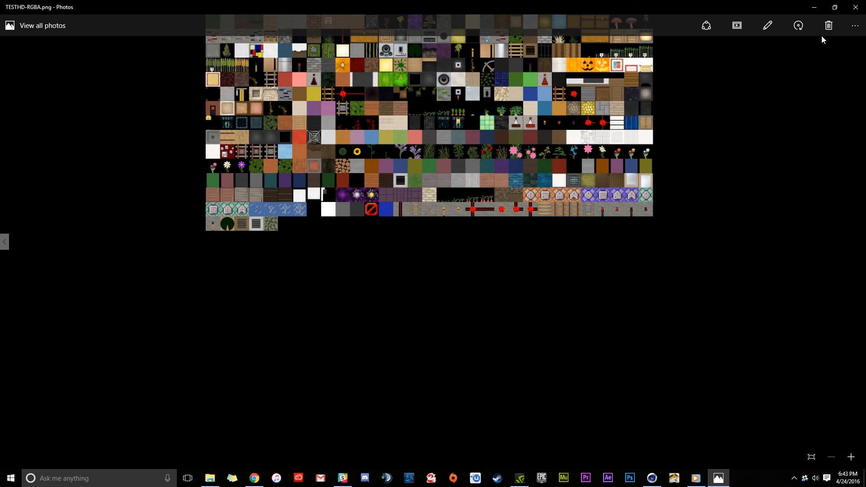
left_click(856, 7)
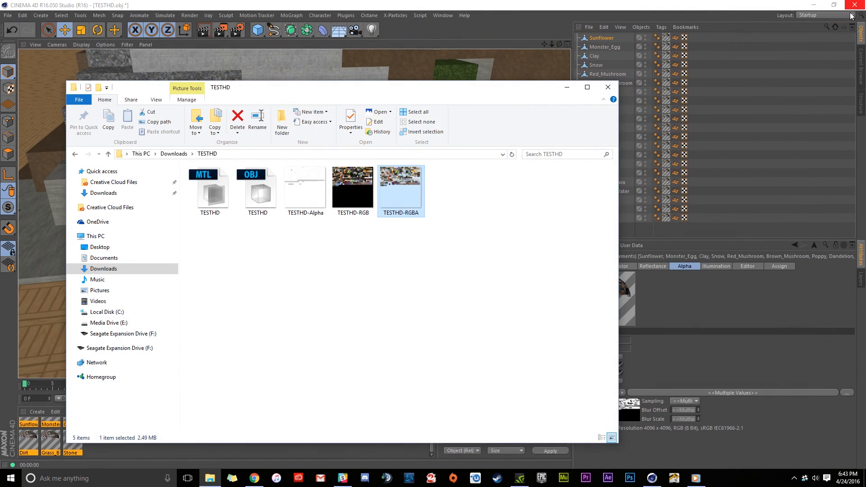
- Examine the block and plant tiles of the TESTHD-RGB.png texture sheet up close, and close the image and the TESTHD folder window
double_click(353, 193)
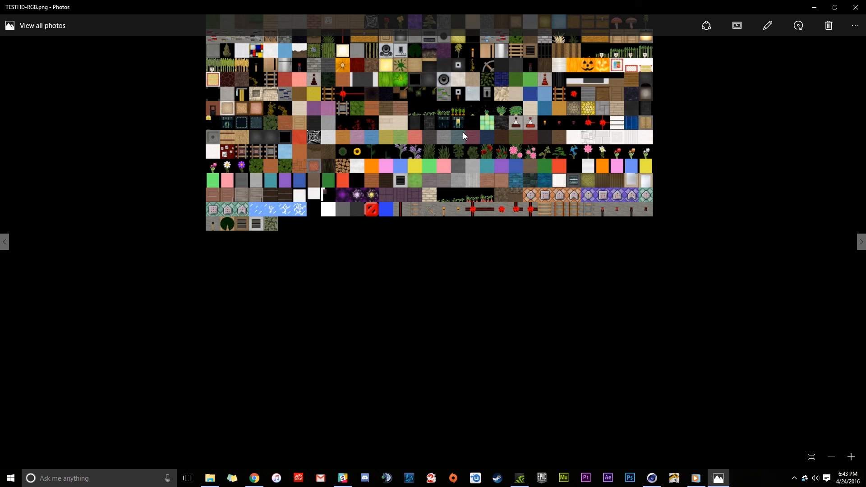
left_click(852, 457)
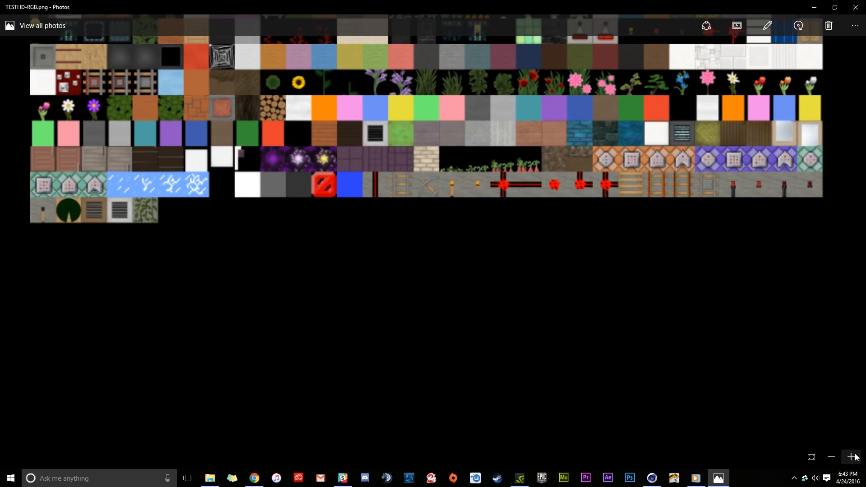
left_click(852, 457)
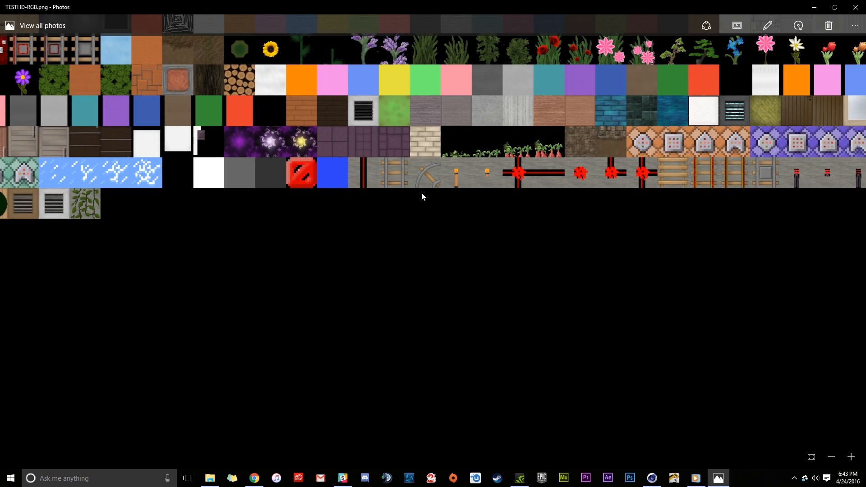
left_click_drag(434, 177, 429, 290)
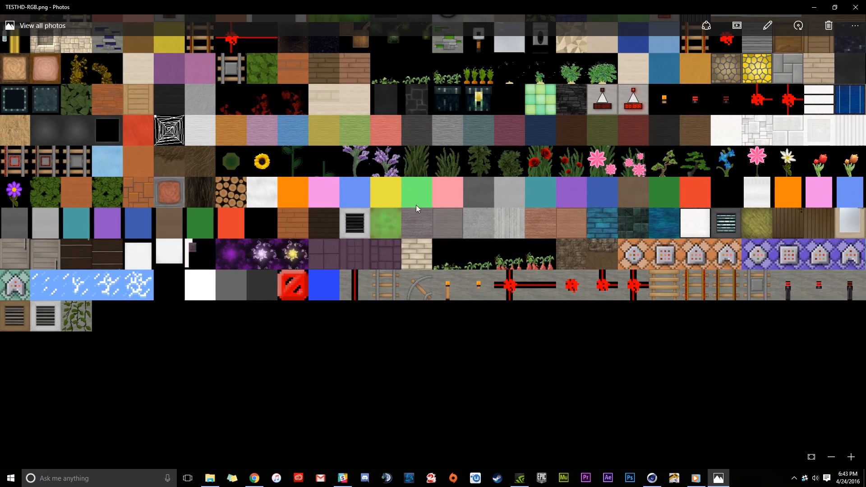
left_click_drag(422, 208, 375, 291)
scroll(482, 351, "up", 3)
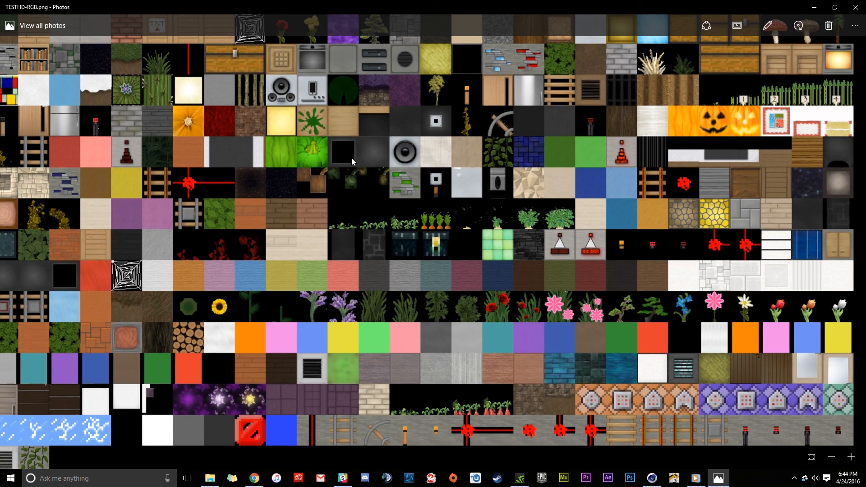
left_click_drag(351, 158, 572, 266)
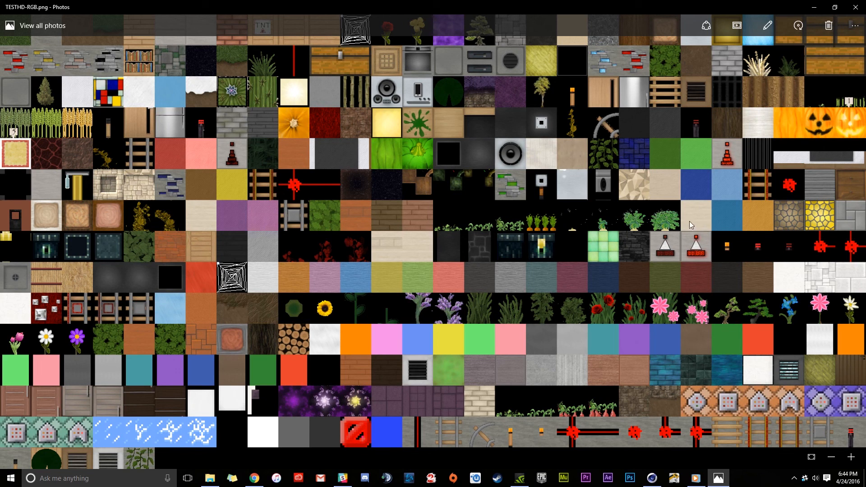
left_click_drag(704, 196, 673, 221)
left_click_drag(366, 314, 519, 172)
left_click_drag(618, 196, 454, 378)
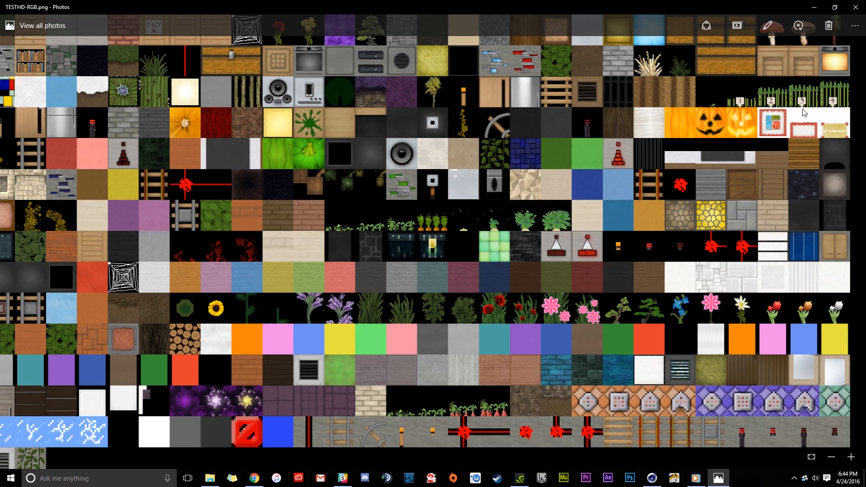
left_click(856, 7)
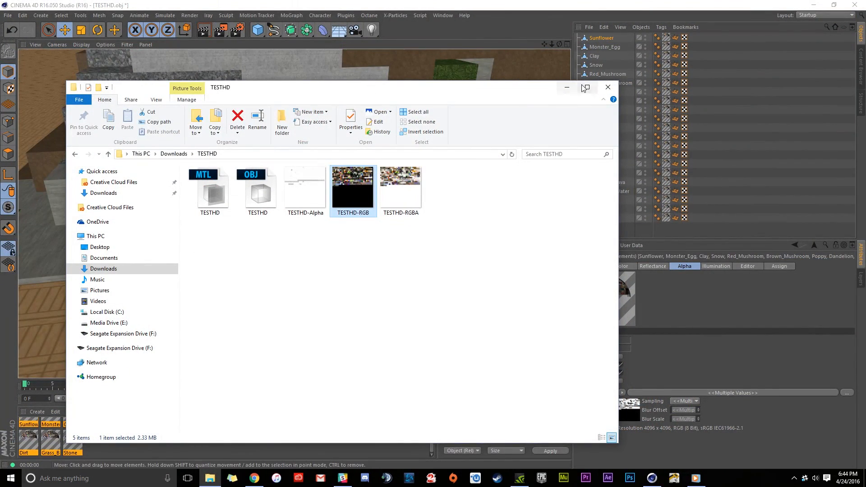
left_click(608, 87)
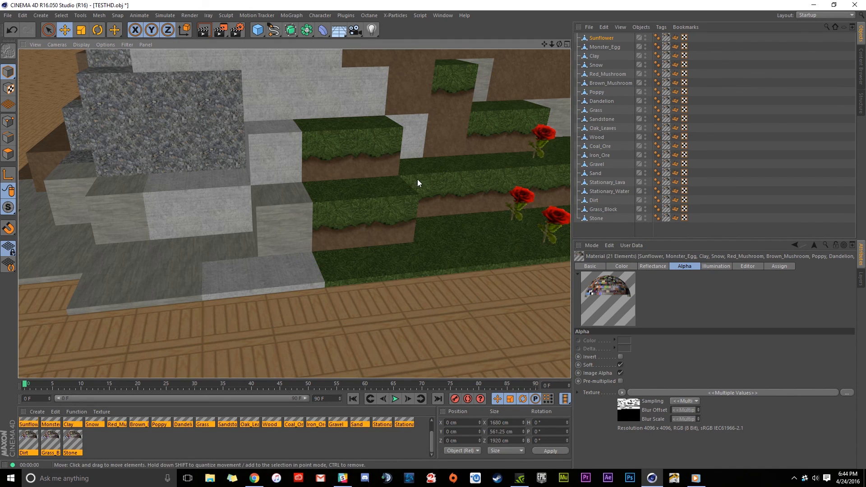
- Examine the terrain around the lake and render a view facing the stepped sand mound on the forested shore
left_click_drag(418, 180, 473, 209, "alt")
right_click_drag(473, 209, 361, 230, "alt")
left_click_drag(443, 201, 282, 323, "alt")
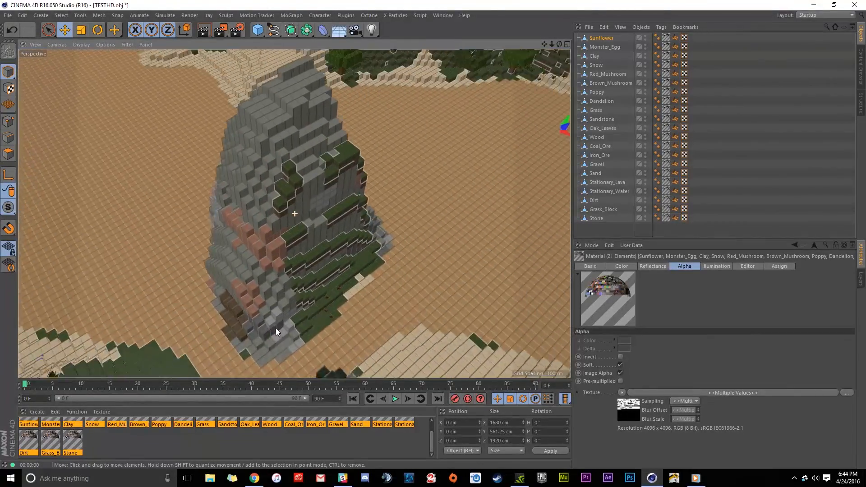
middle_click_drag(281, 323, 221, 370, "alt")
left_click_drag(239, 201, 354, 161, "alt")
left_click_drag(177, 195, 240, 233, "alt")
left_click_drag(318, 231, 330, 184, "alt")
left_click_drag(226, 172, 245, 234, "alt")
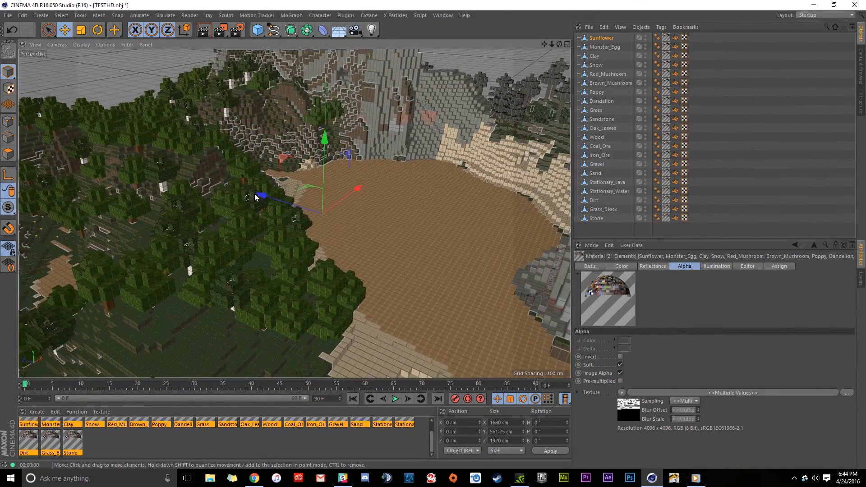
left_click_drag(255, 195, 253, 235, "alt")
right_click_drag(283, 157, 348, 135, "alt")
left_click_drag(287, 134, 191, 107, "alt")
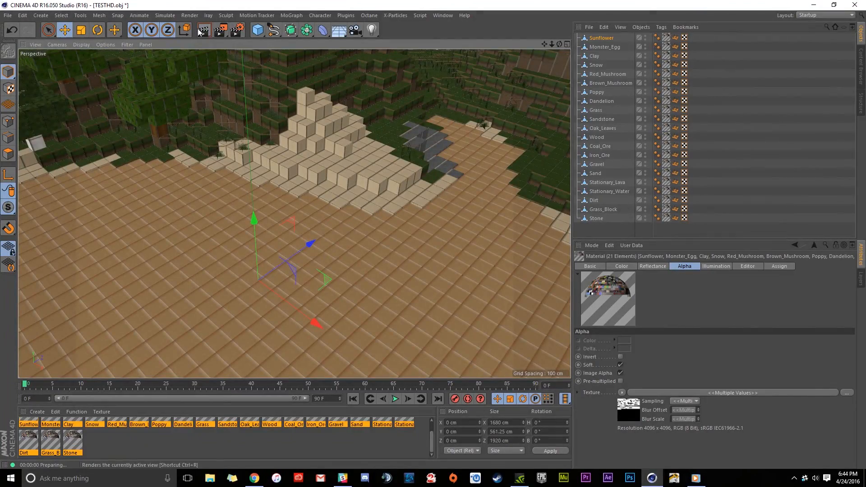
- Add a light and place it high above the terrain at about X -409, Y 1056, Z 248 cm
right_click_drag(402, 130, 316, 135, "alt")
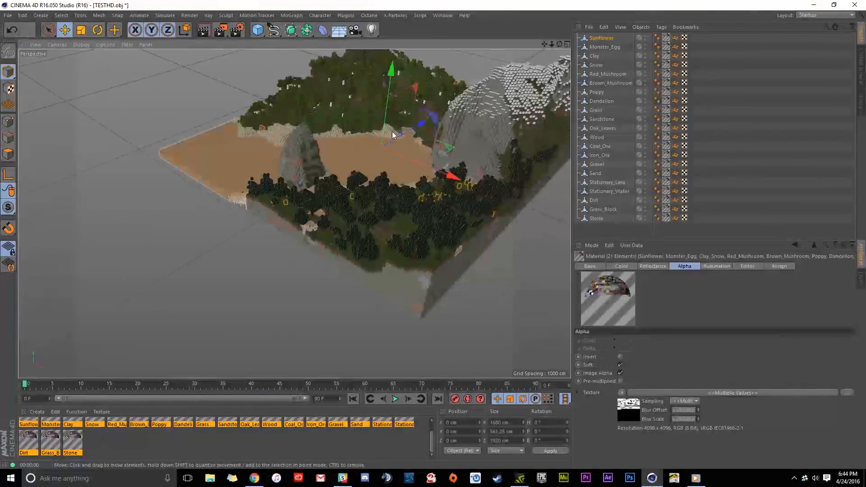
left_click_drag(392, 135, 365, 171, "alt")
left_click(371, 29)
left_click_drag(261, 153, 255, 34)
middle_click_drag(259, 170, 265, 225, "alt")
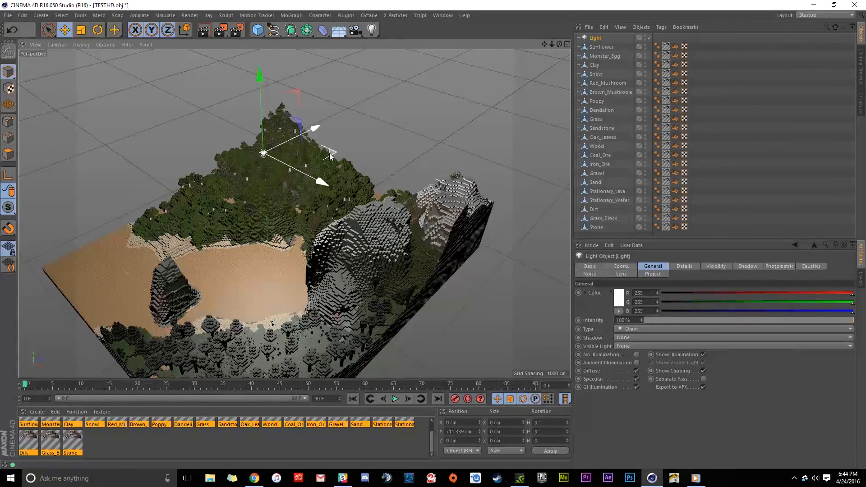
left_click_drag(330, 149, 312, 112)
left_click_drag(248, 88, 253, 27)
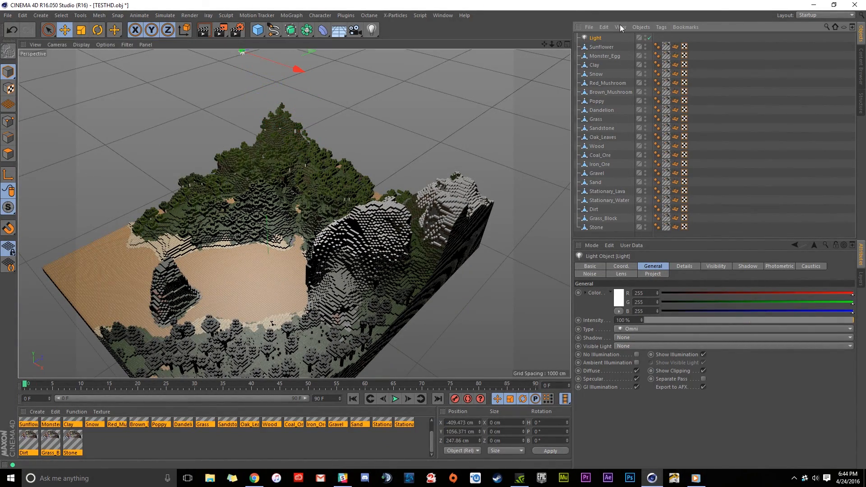
- Set the light's shadow type to Area and render the tree-lined sandy lake shore to examine the shadows
left_click(628, 339)
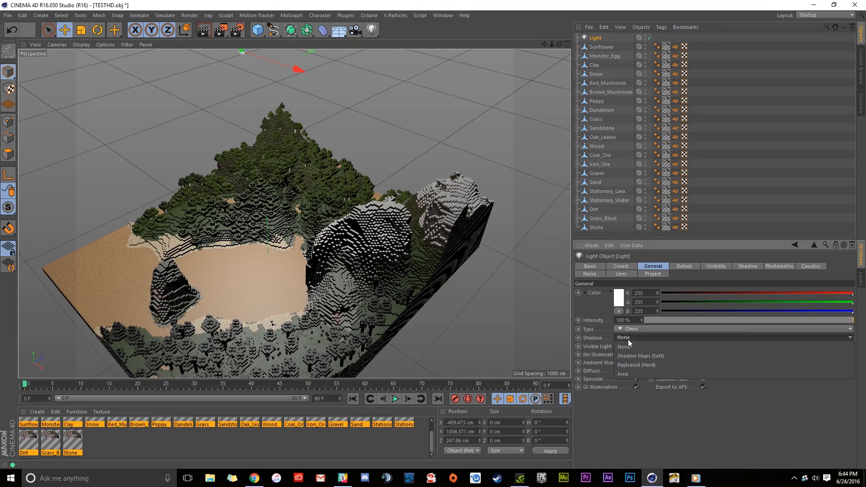
left_click(641, 372)
right_click_drag(268, 253, 366, 209, "alt")
left_click_drag(272, 242, 321, 210, "alt")
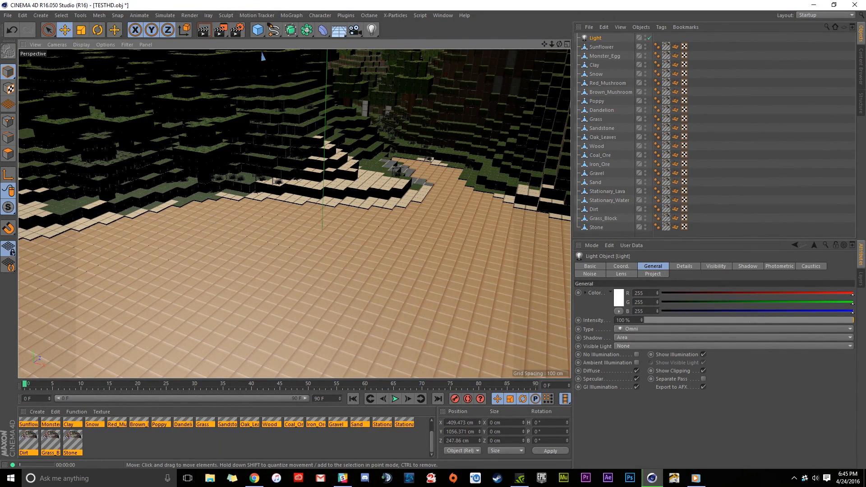
left_click(204, 29)
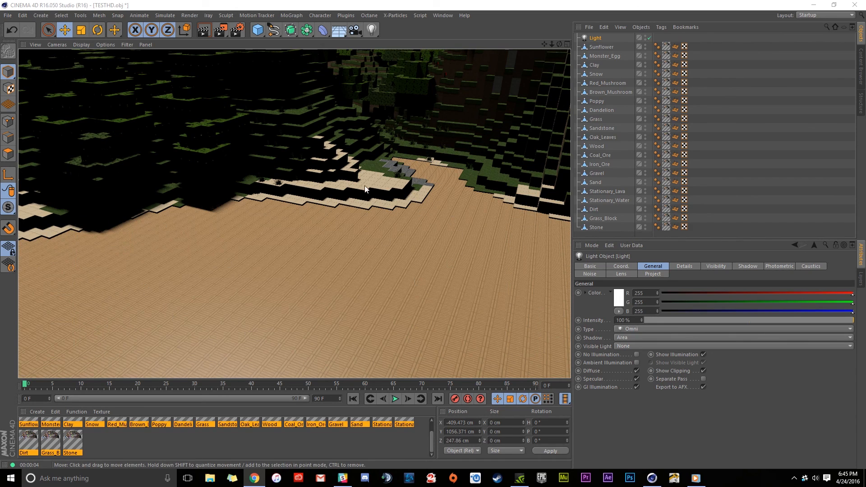
left_click_drag(368, 157, 378, 200, "alt")
middle_click_drag(377, 198, 303, 259, "alt")
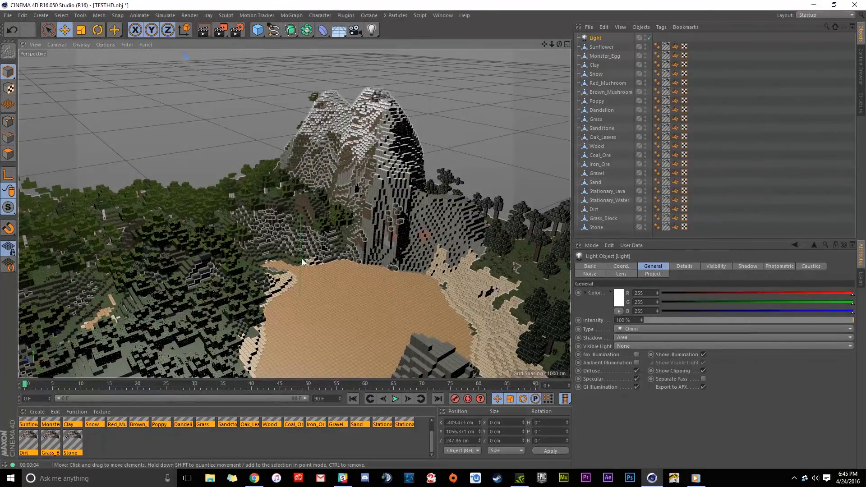
left_click_drag(311, 245, 342, 227, "alt")
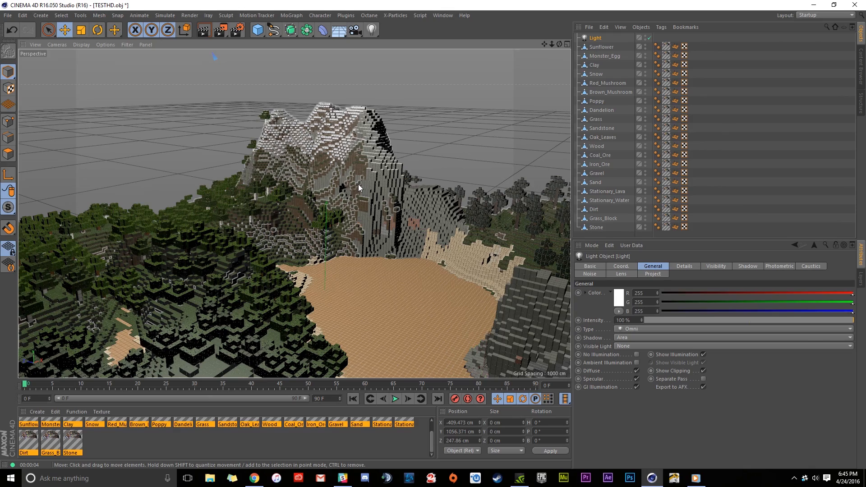
scroll(359, 186, "up", 1)
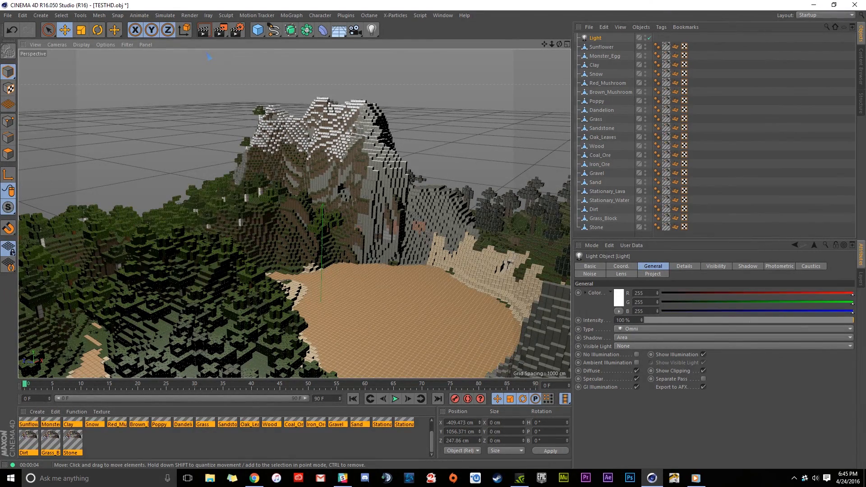
- Show the epicjcreations.com home page in the browser with its downloads bar closed, and move the browser window off the main screen
left_click_drag(0, 113, 271, 0)
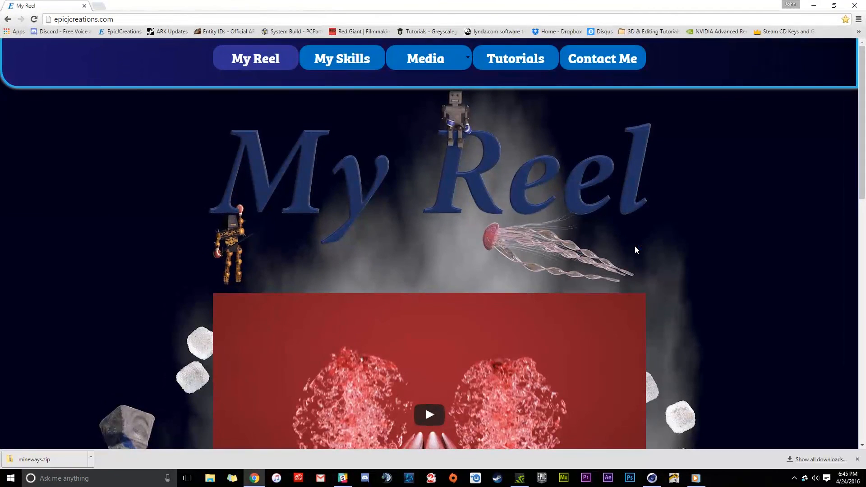
left_click(858, 459)
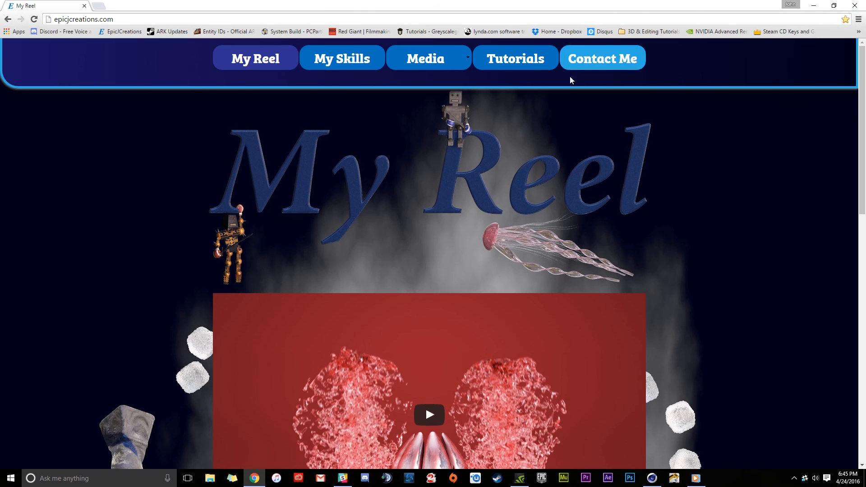
left_click_drag(310, 7, 0, 194)
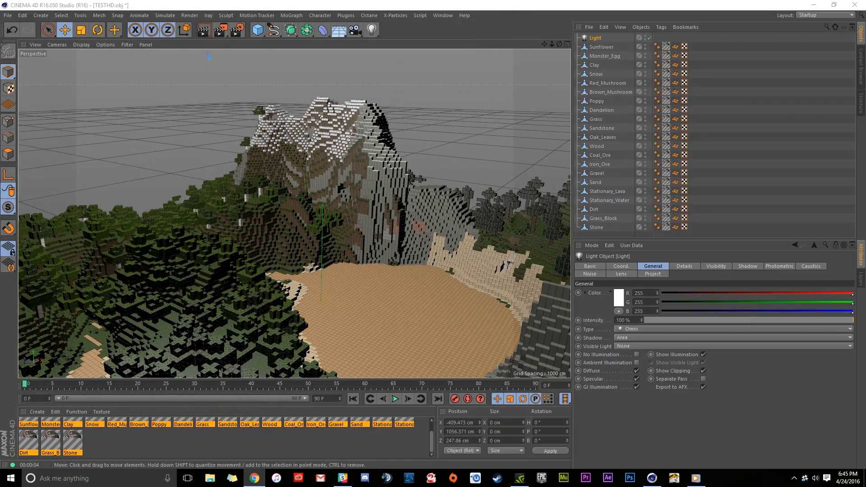